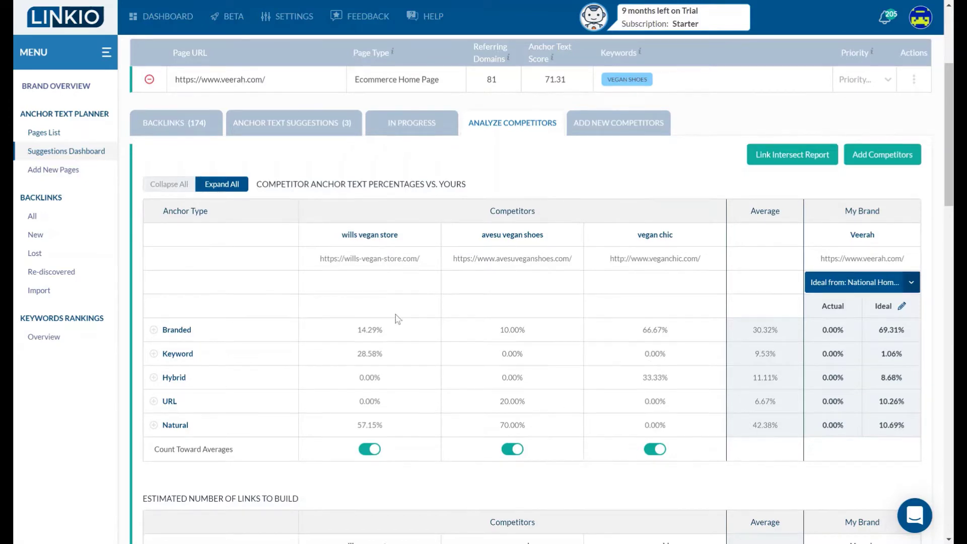
Examine the competitor analysis for the Veerah homepage, covering anchor text percentages, estimated links to build, metrics comparison and the competitors list
scroll(396, 317, down, 10)
scroll(396, 317, down, 8)
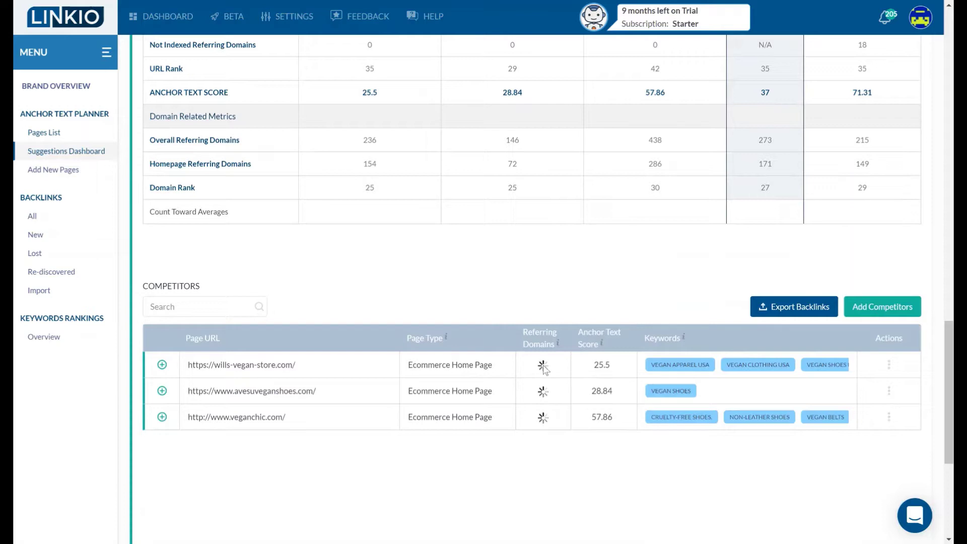
scroll(544, 368, up, 15)
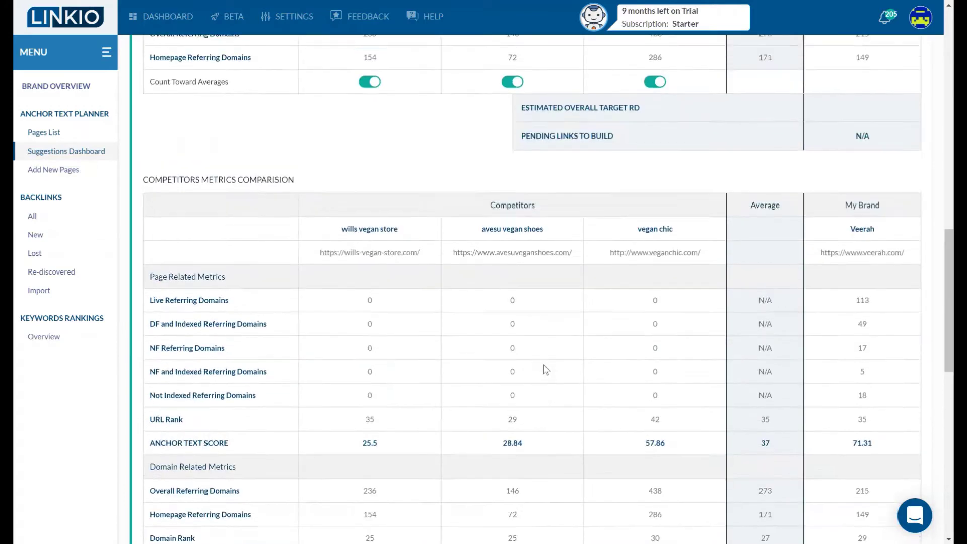
scroll(545, 369, up, 2)
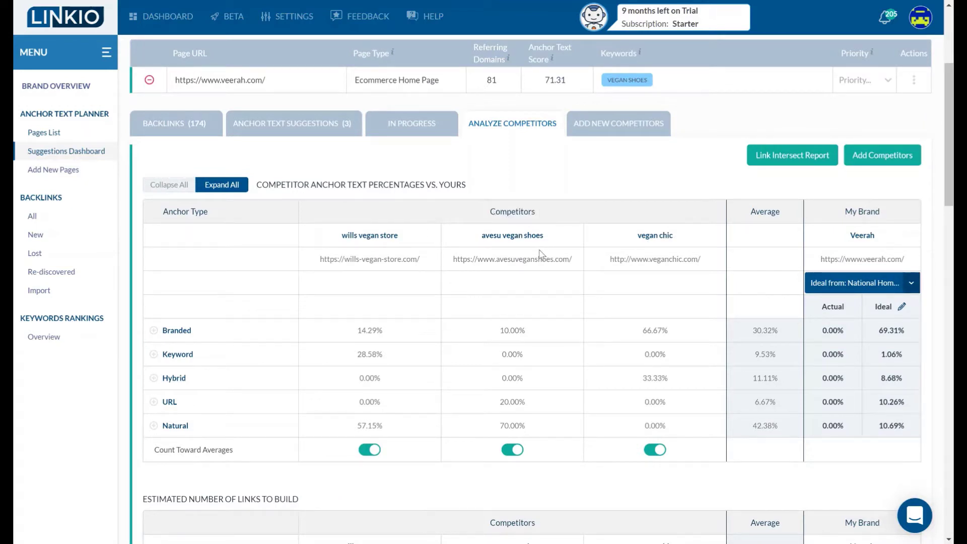
scroll(531, 311, down, 5)
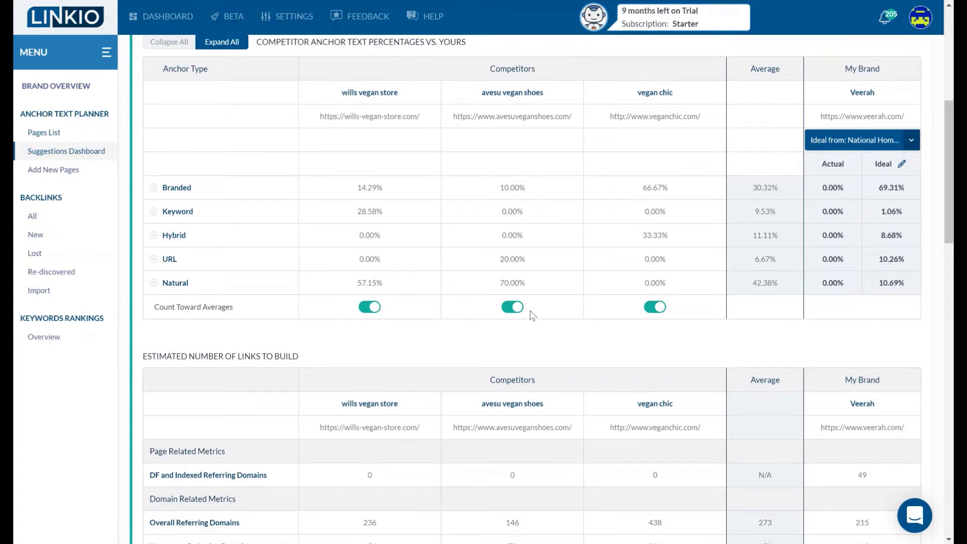
scroll(514, 438, down, 12)
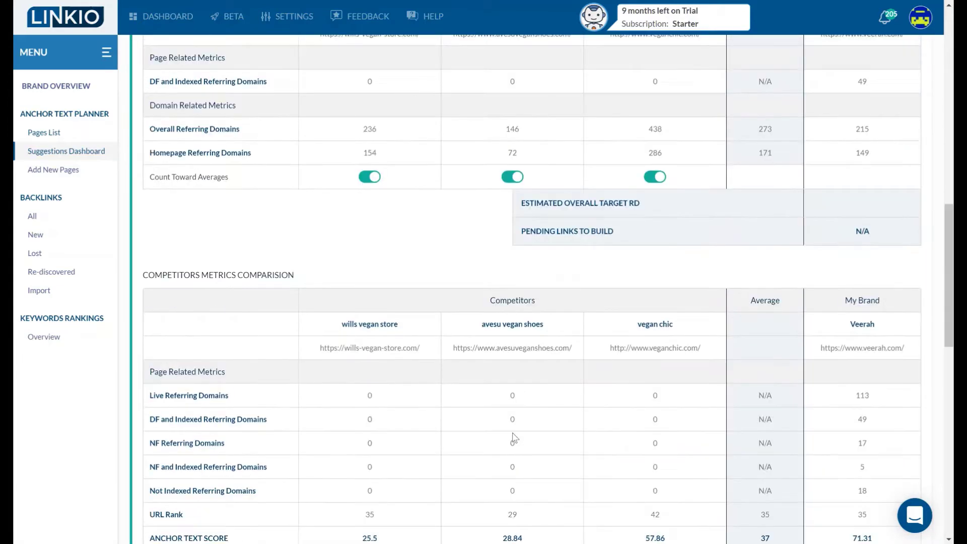
scroll(461, 312, down, 6)
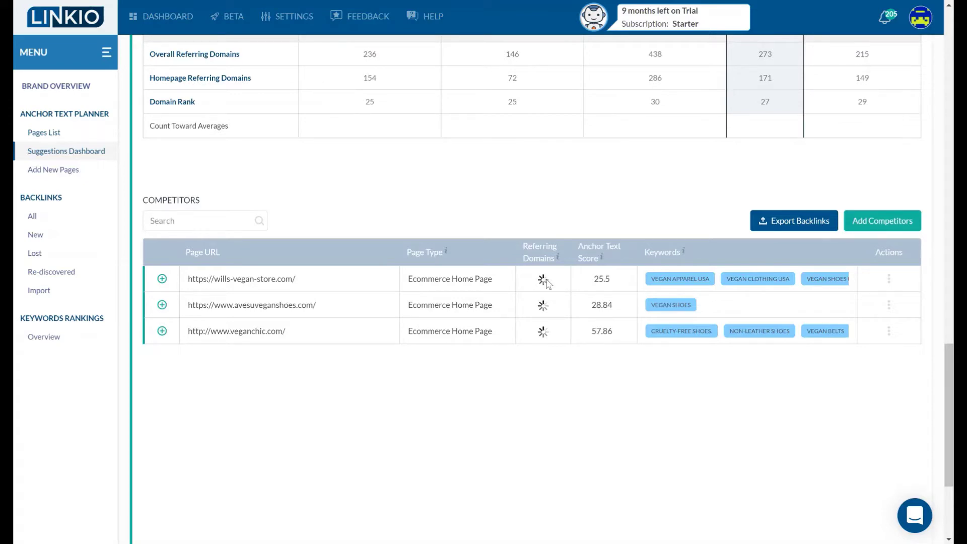
scroll(546, 282, up, 15)
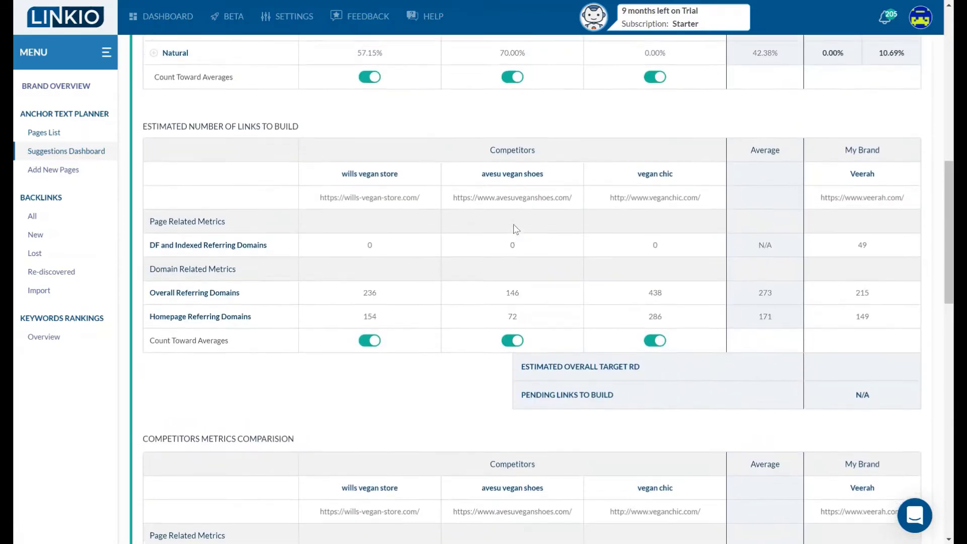
scroll(516, 228, up, 4)
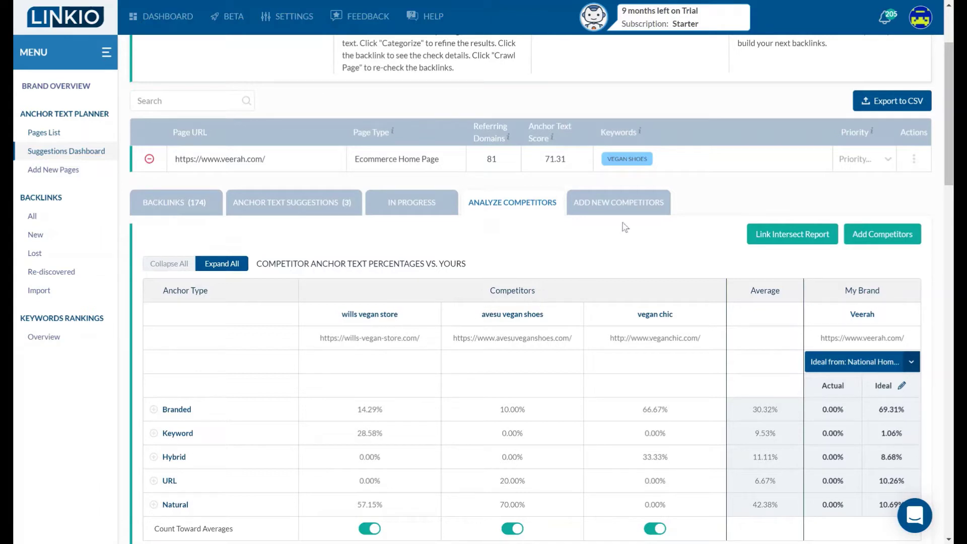
View the competitor pages available to add, and return to the competitor analysis to review the comparison with the Veerah homepage
click(633, 212)
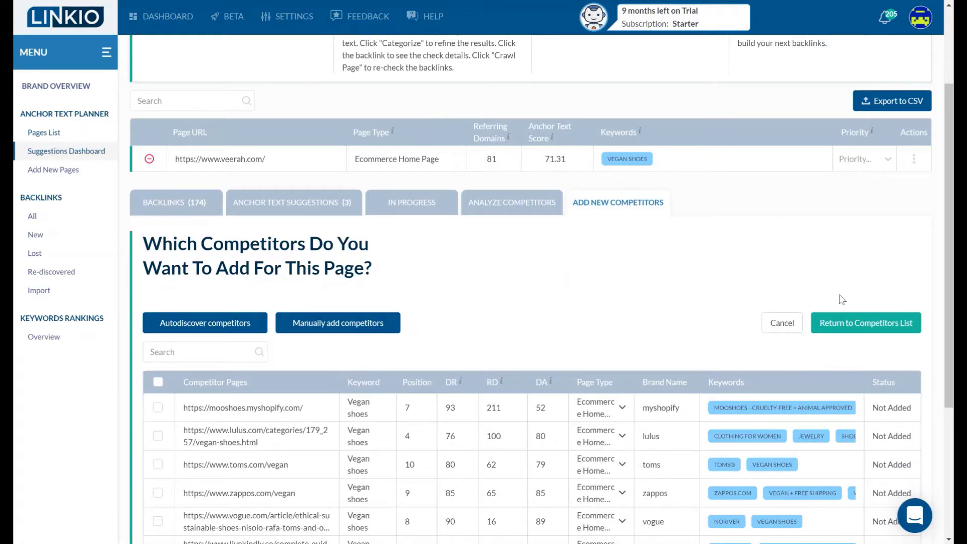
click(519, 202)
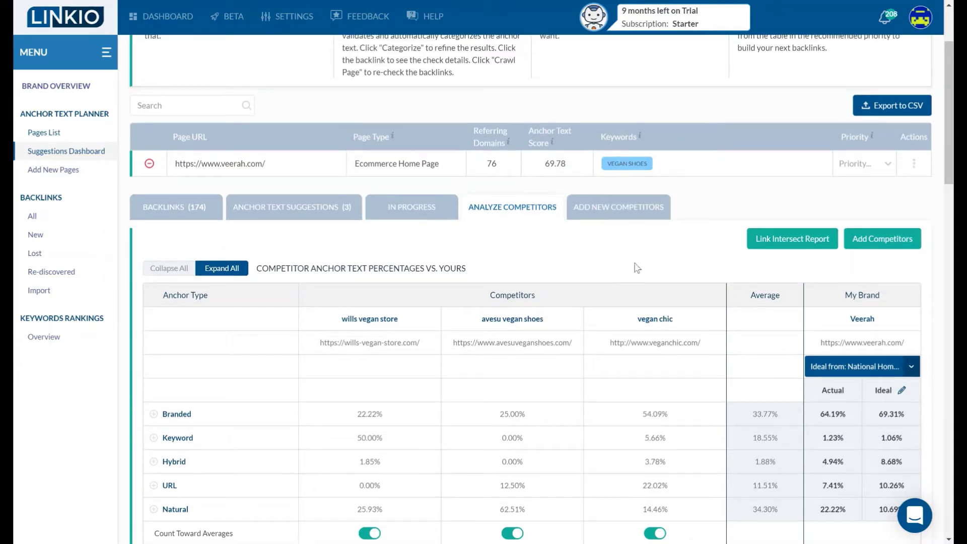
scroll(636, 268, down, 5)
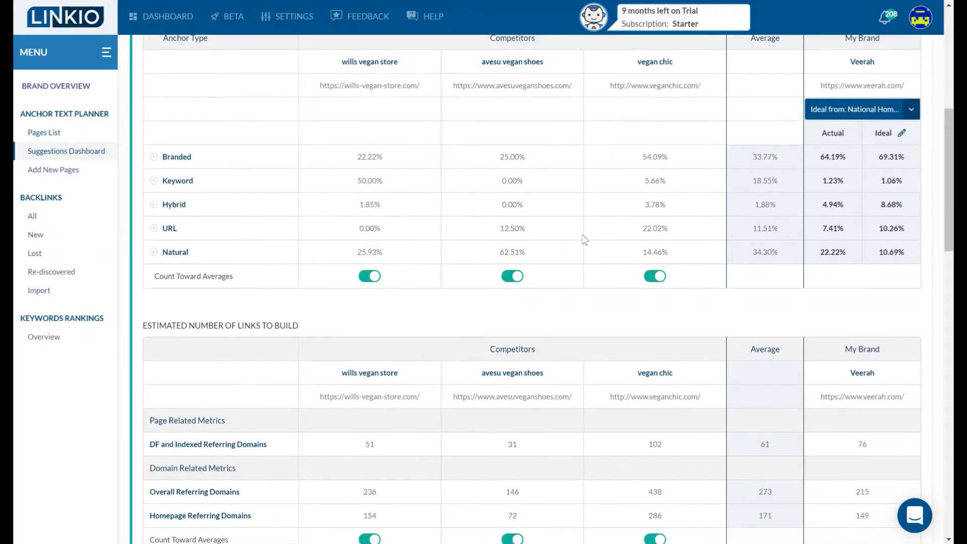
scroll(553, 376, down, 3)
scroll(459, 320, up, 5)
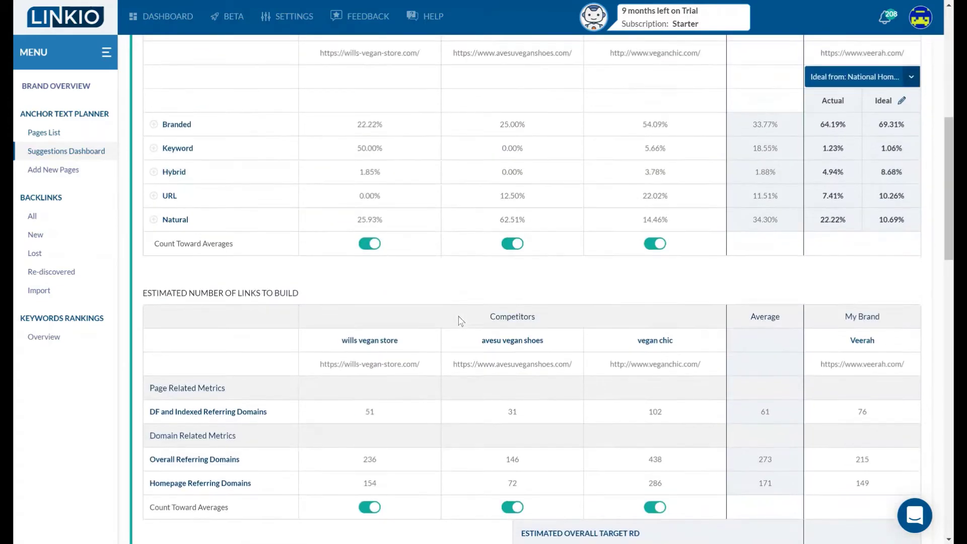
scroll(459, 321, up, 3)
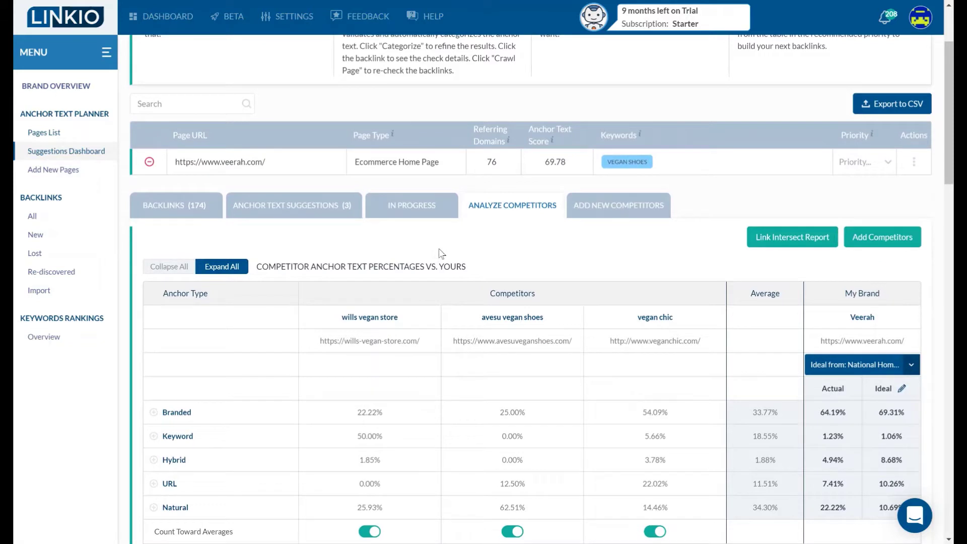
triple_click(212, 158)
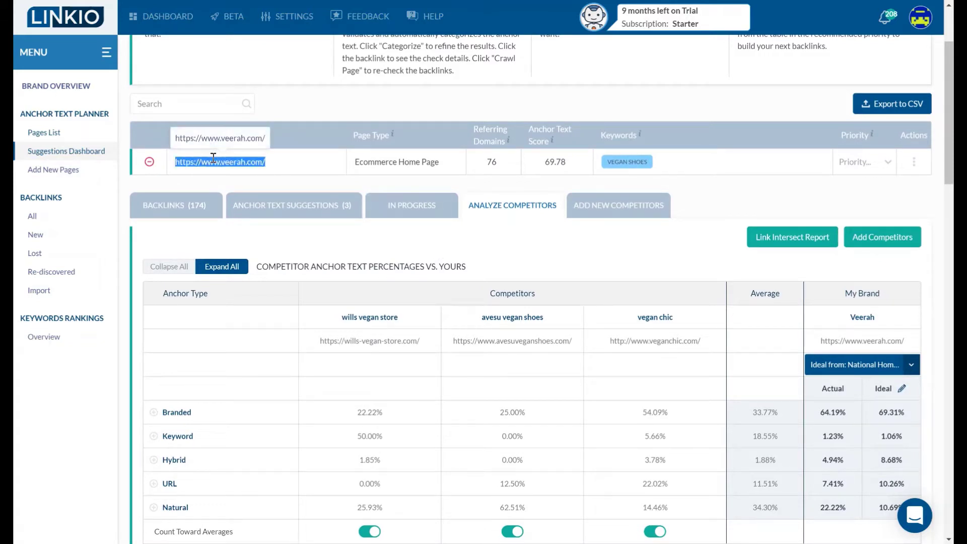
click(259, 167)
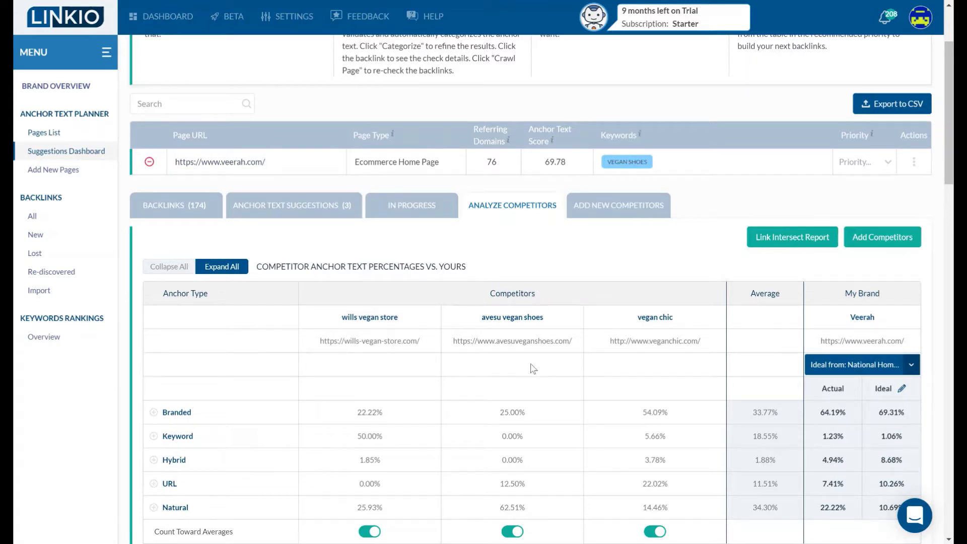
Show the Veerah homepage's backlinks from referring domains that count, and compare the actual and ideal anchor type percentages
click(177, 214)
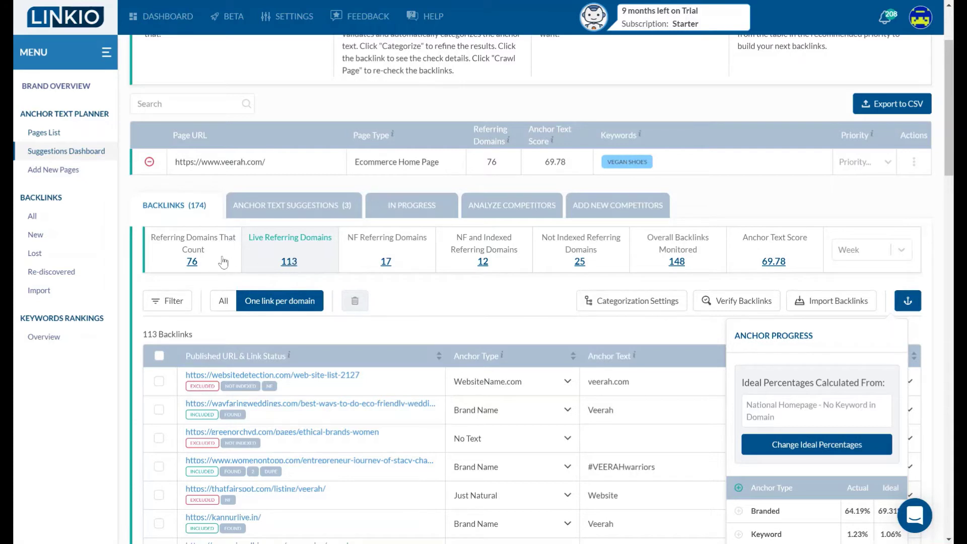
click(192, 261)
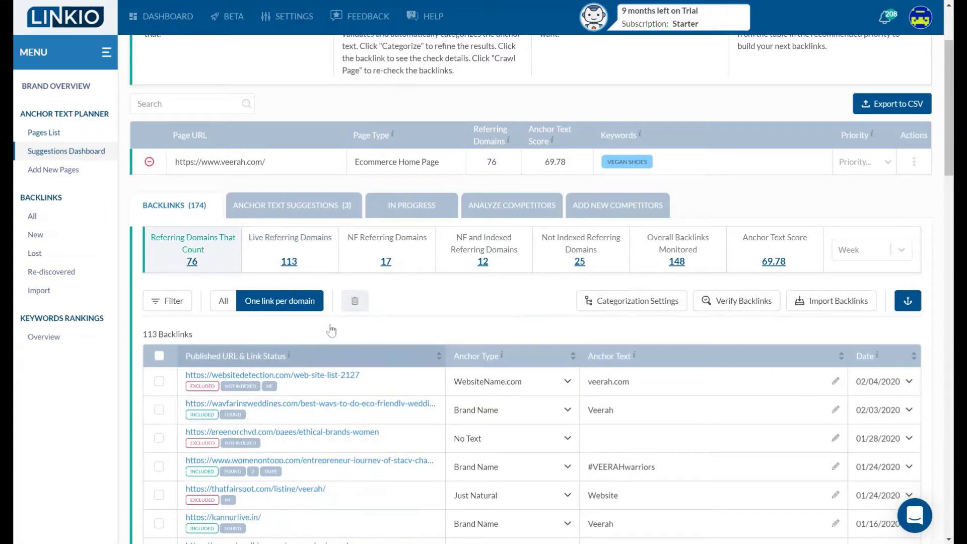
scroll(464, 308, down, 4)
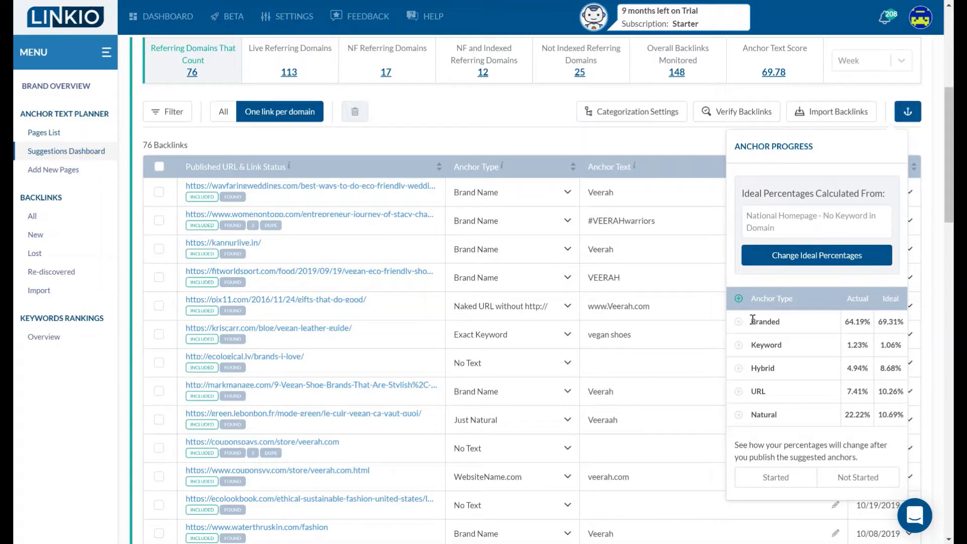
drag(752, 320, 906, 419)
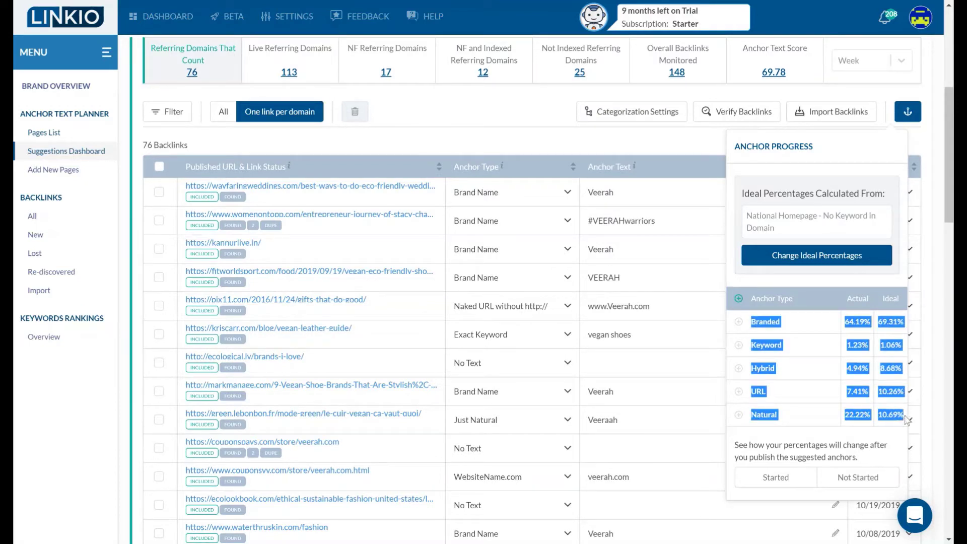
click(524, 141)
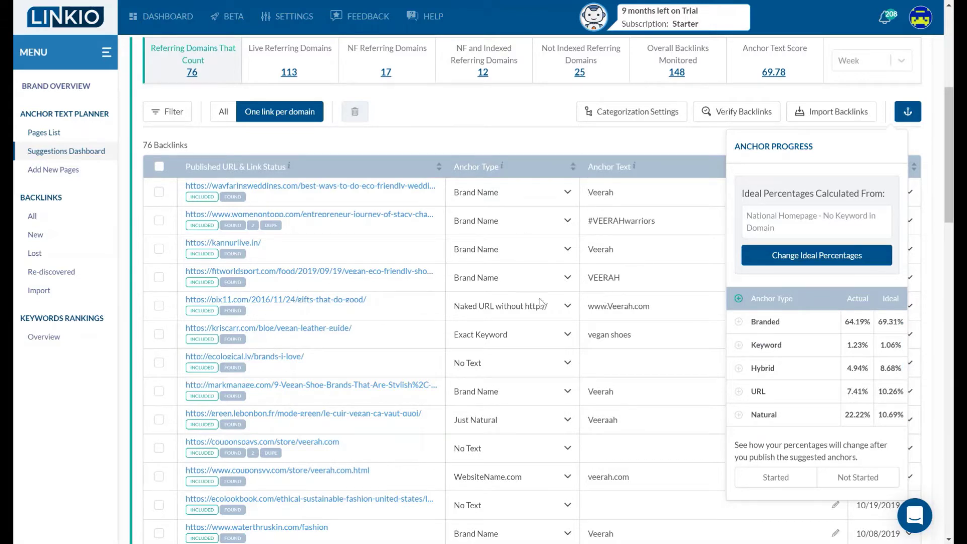
Examine the anchor types assigned to the anchor texts in the backlinks list, looking for wrongly categorized brand variations
scroll(540, 381, down, 1)
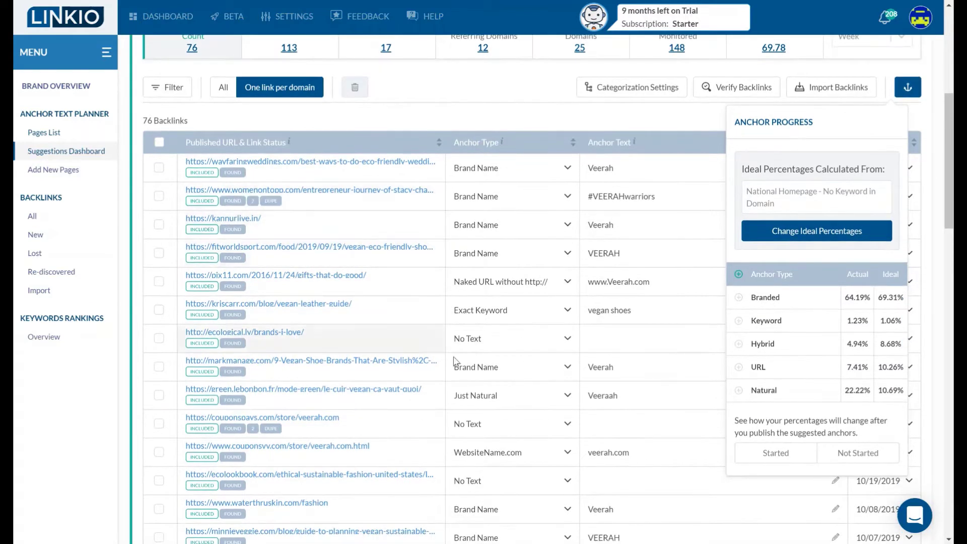
scroll(514, 392, down, 2)
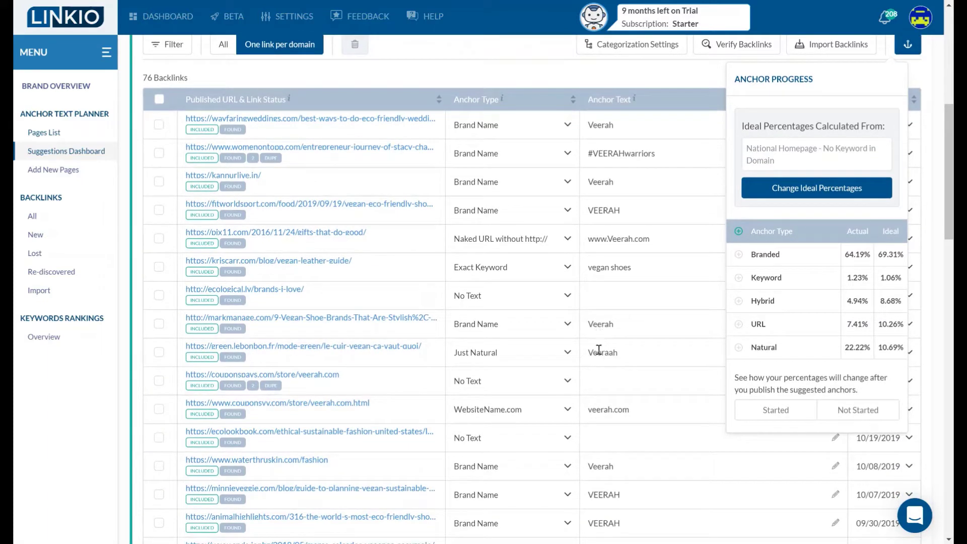
click(598, 355)
click(503, 76)
scroll(592, 121, down, 8)
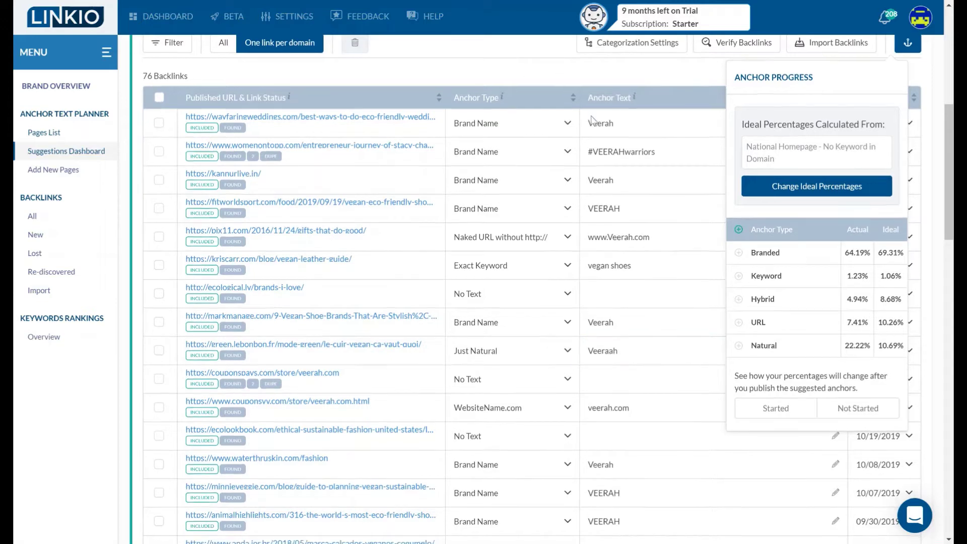
scroll(592, 121, down, 15)
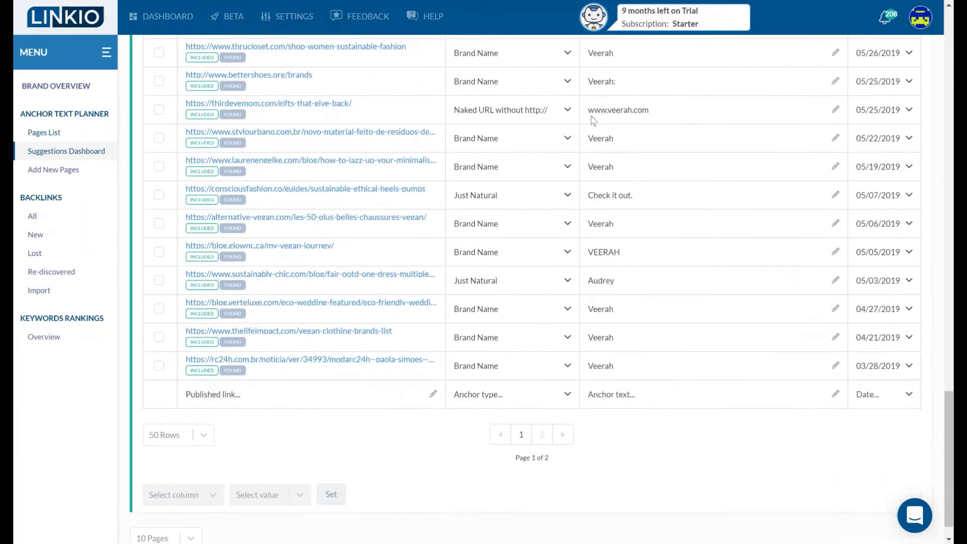
scroll(592, 120, up, 20)
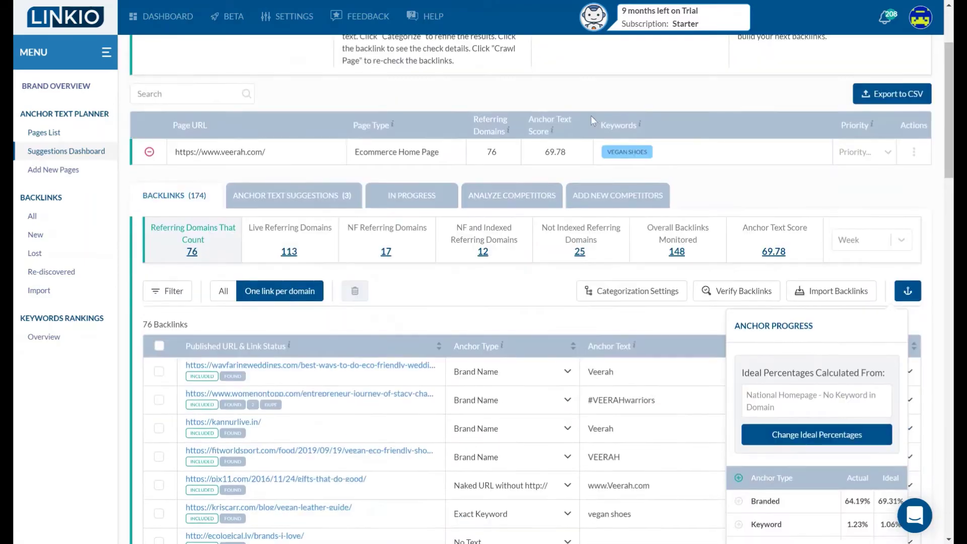
Add "Veeraah" as a second brand name in the anchor text categorization settings, and save and categorize all anchors
scroll(590, 121, down, 1)
click(624, 276)
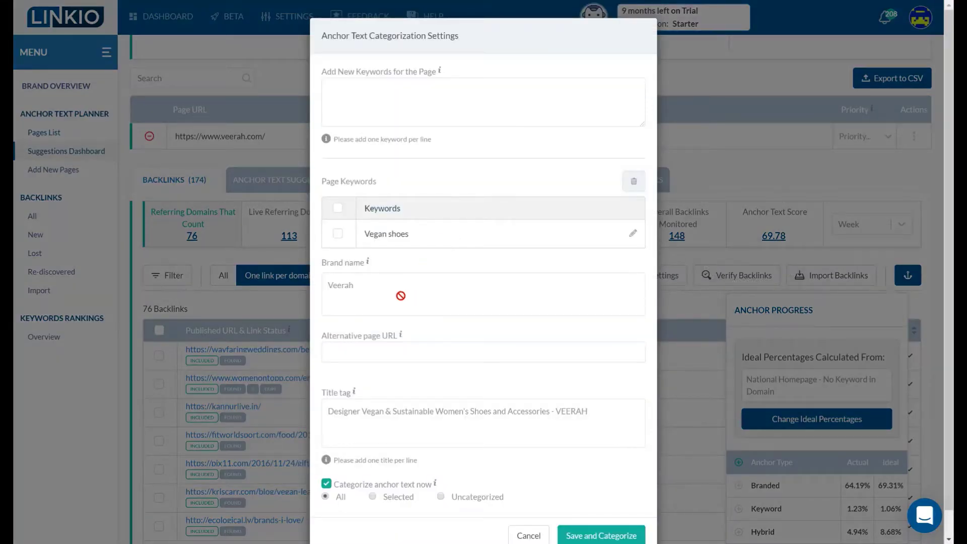
click(400, 297)
text(Veeraah)
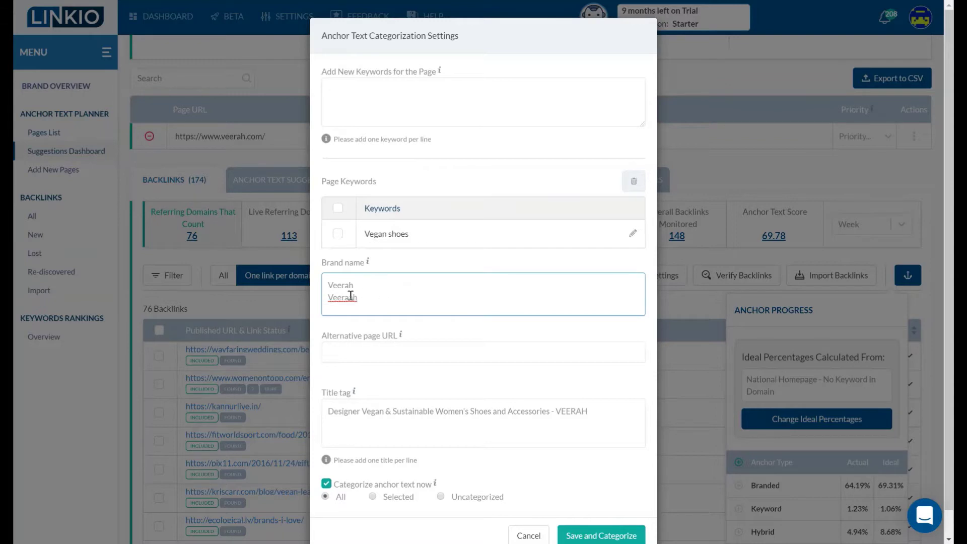
scroll(419, 344, down, 1)
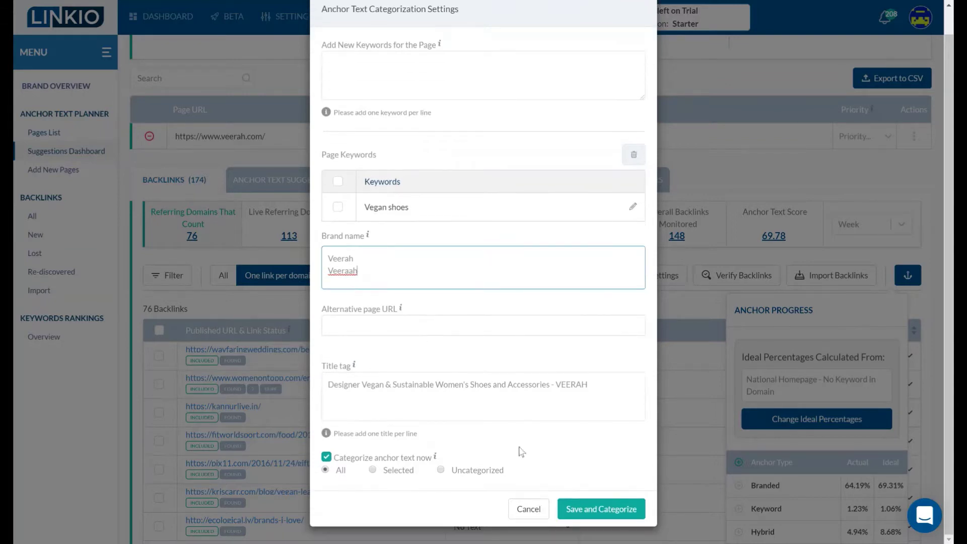
click(577, 509)
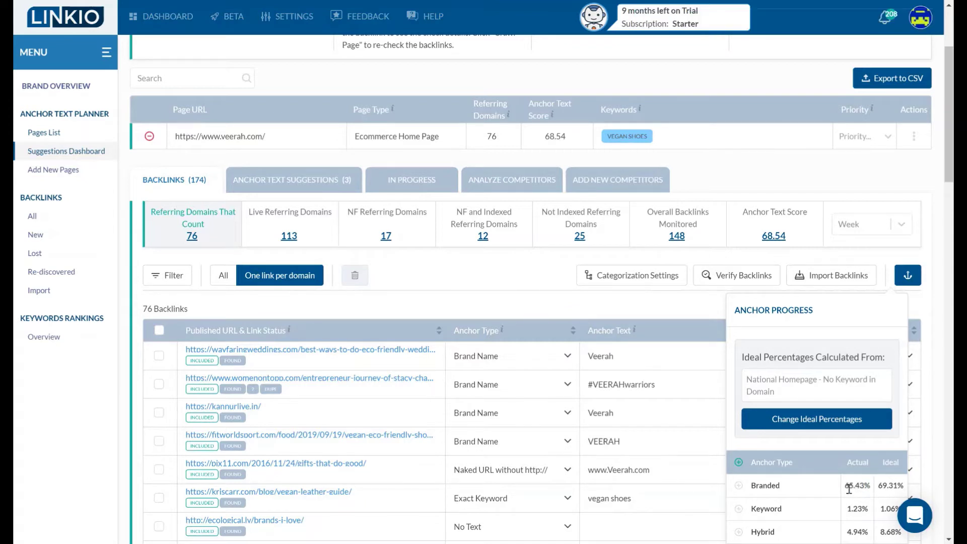
Check the anchor type percentages and the anchor text score of the Veerah homepage after the recategorization
scroll(845, 494, down, 1)
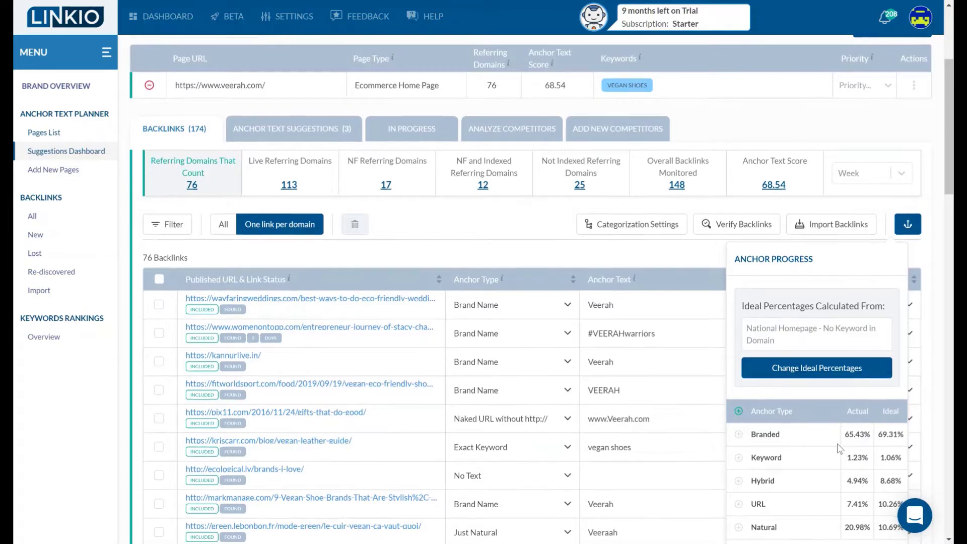
scroll(839, 448, down, 1)
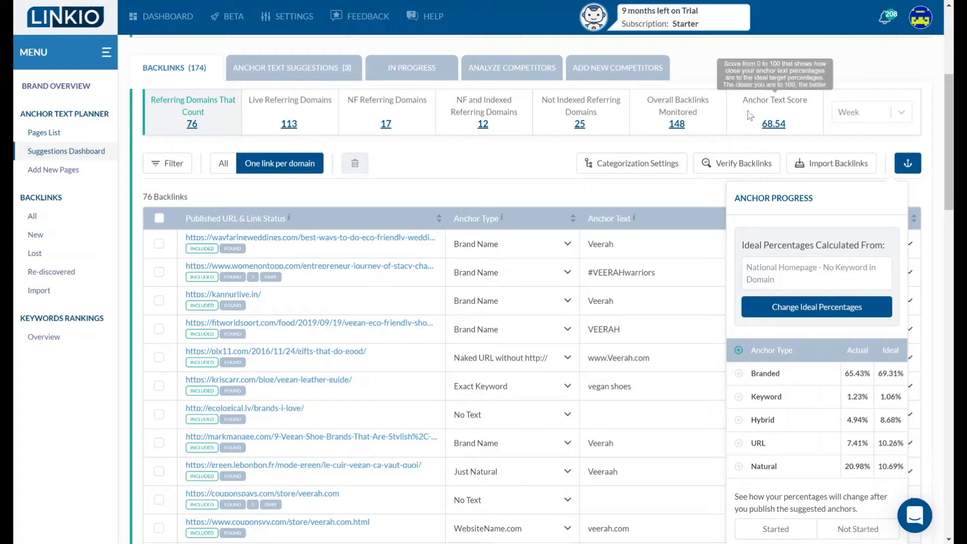
drag(756, 125, 802, 133)
click(801, 132)
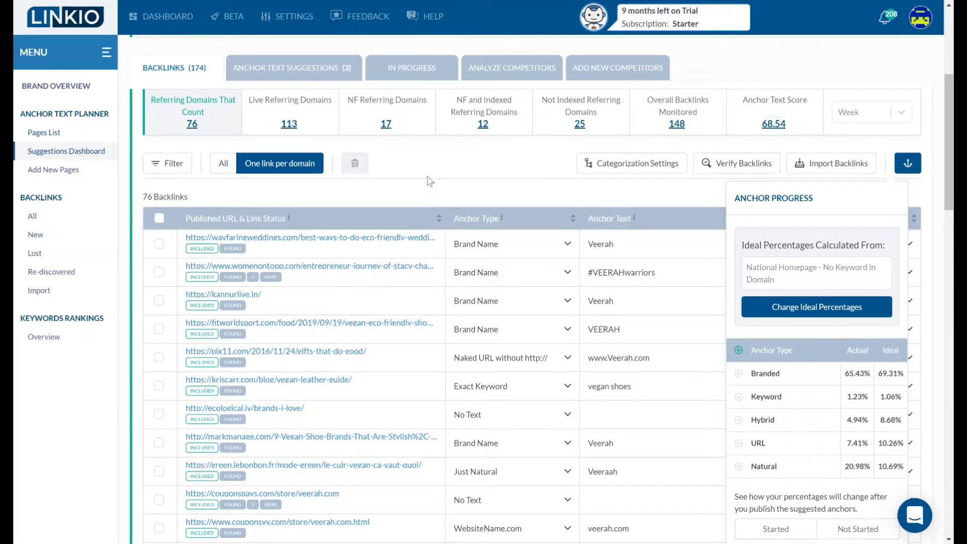
Revisit the competitor anchor text comparison, and open the keyword rankings overview to check the ranking for "Vegan shoes"
click(511, 68)
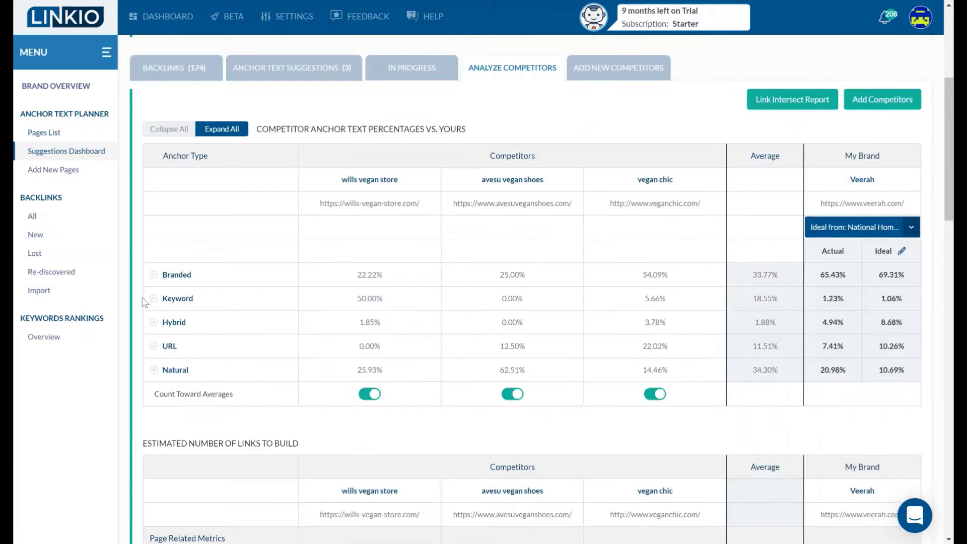
click(44, 336)
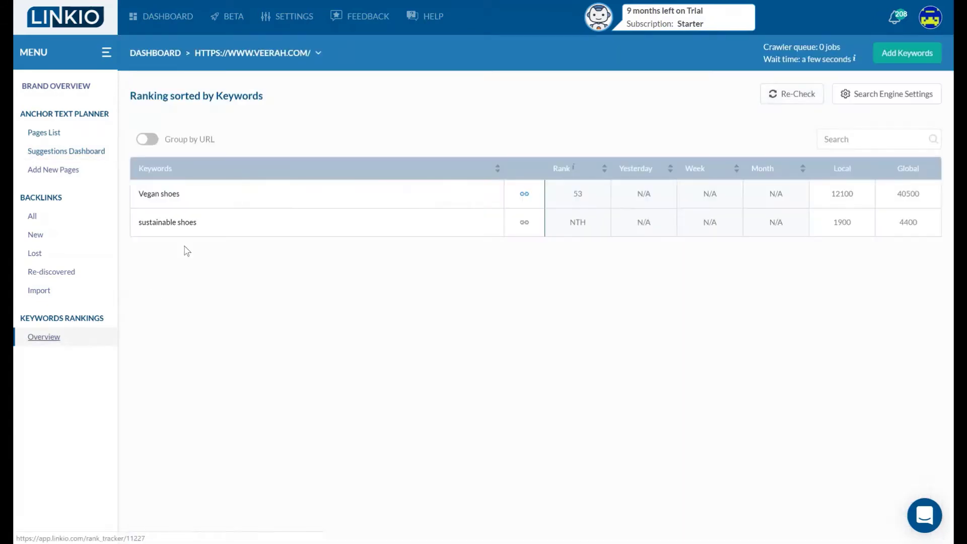
triple_click(170, 198)
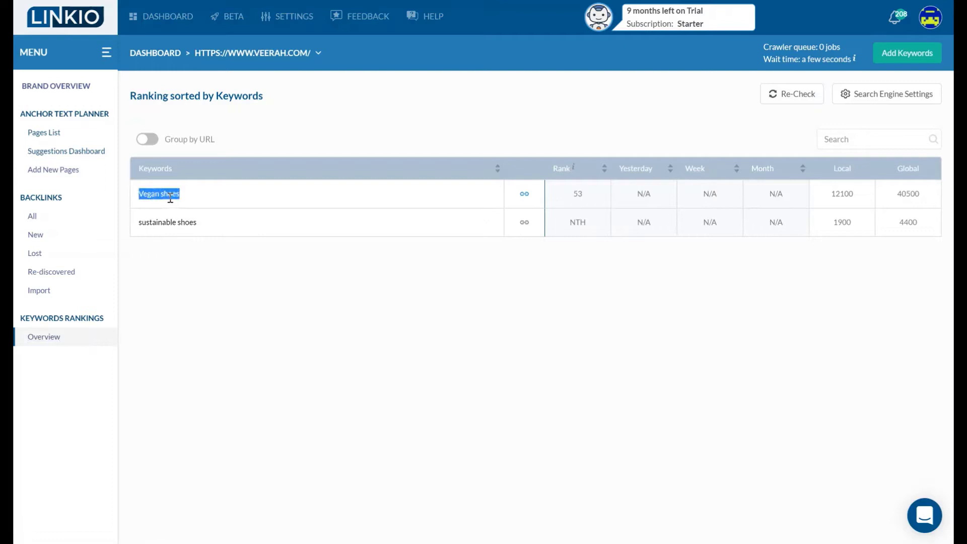
Check the rank of the keyword "Vegan shoes", and open the competitor analysis of the Veerah homepage from the pages list
click(579, 191)
click(579, 197)
click(67, 133)
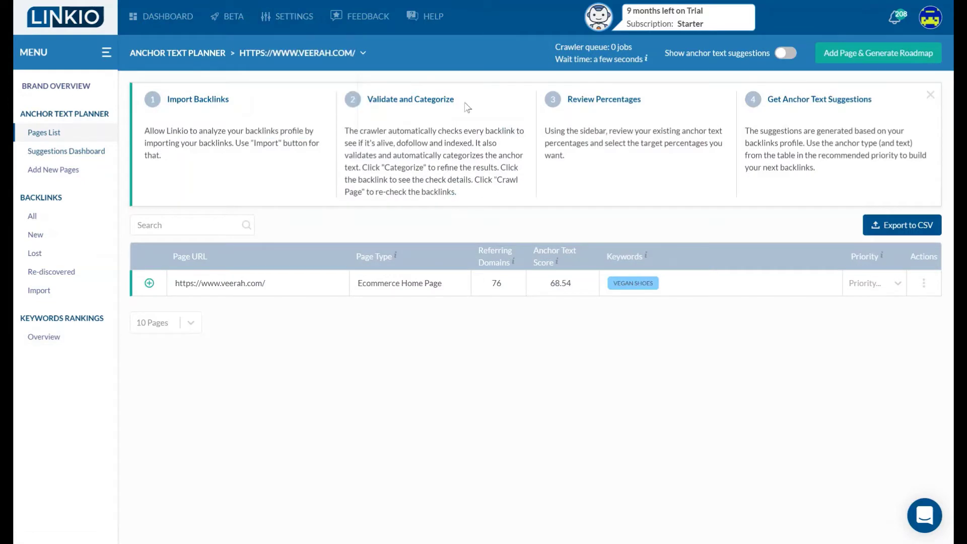
click(149, 284)
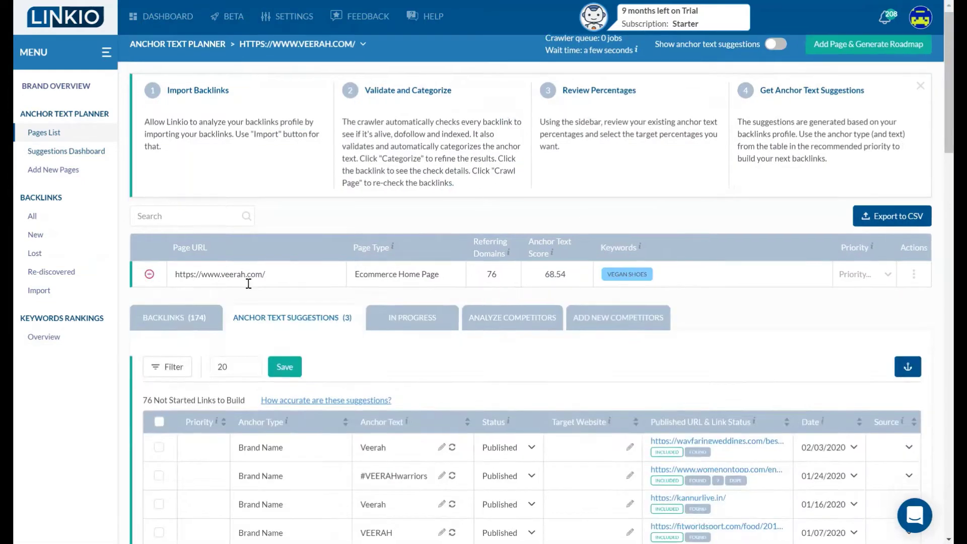
scroll(430, 249, down, 3)
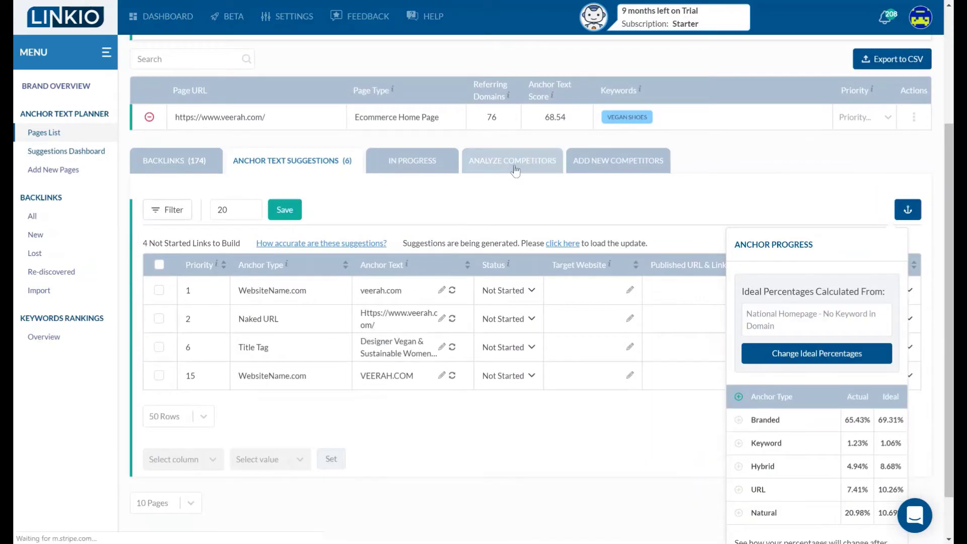
click(514, 166)
Look through the estimated number of links to build, the competitor metrics comparison and the competitors list
scroll(539, 231, down, 8)
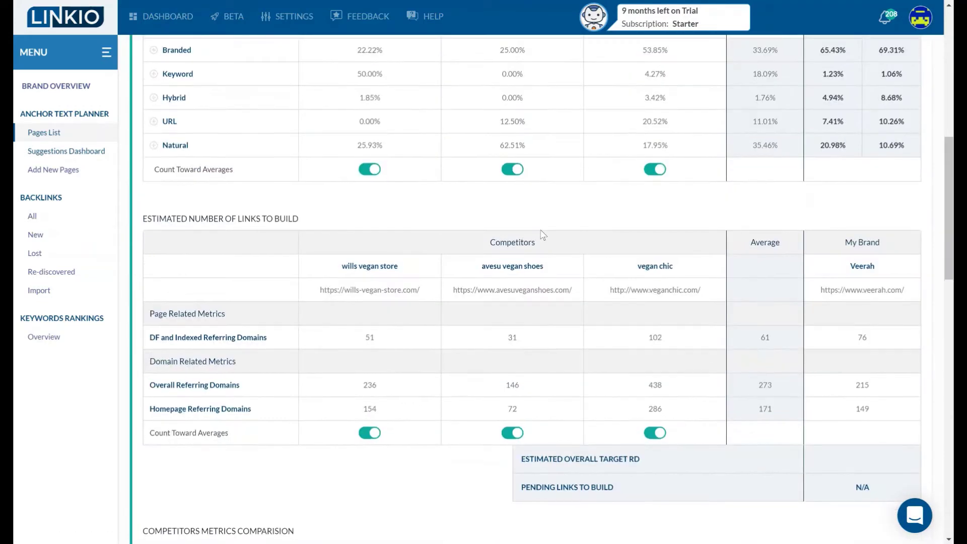
scroll(388, 377, down, 5)
scroll(388, 378, up, 15)
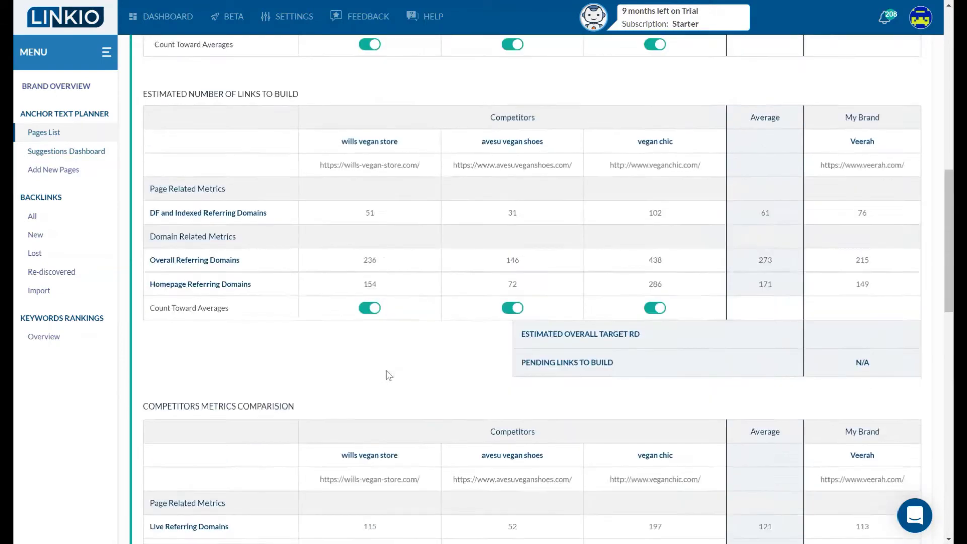
scroll(388, 375, down, 1)
scroll(388, 375, down, 15)
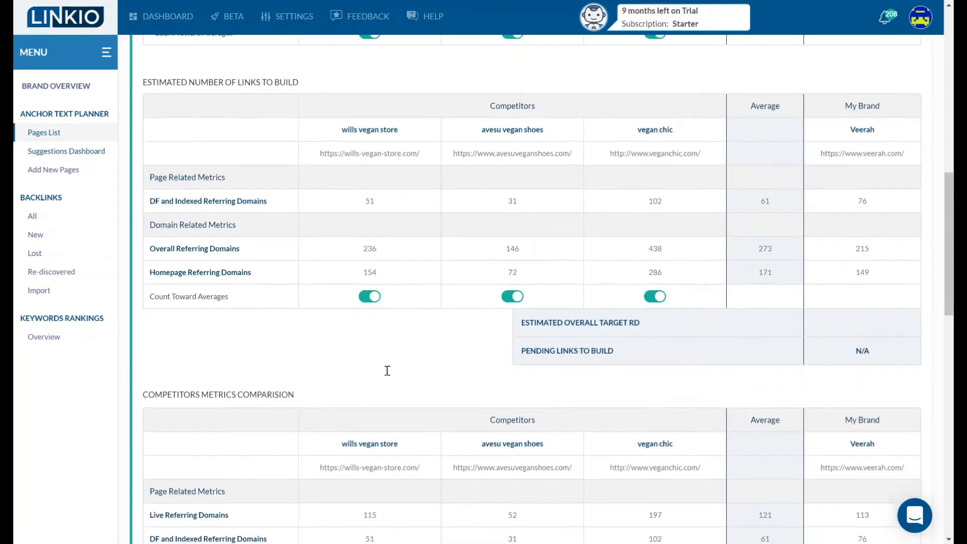
scroll(388, 375, up, 2)
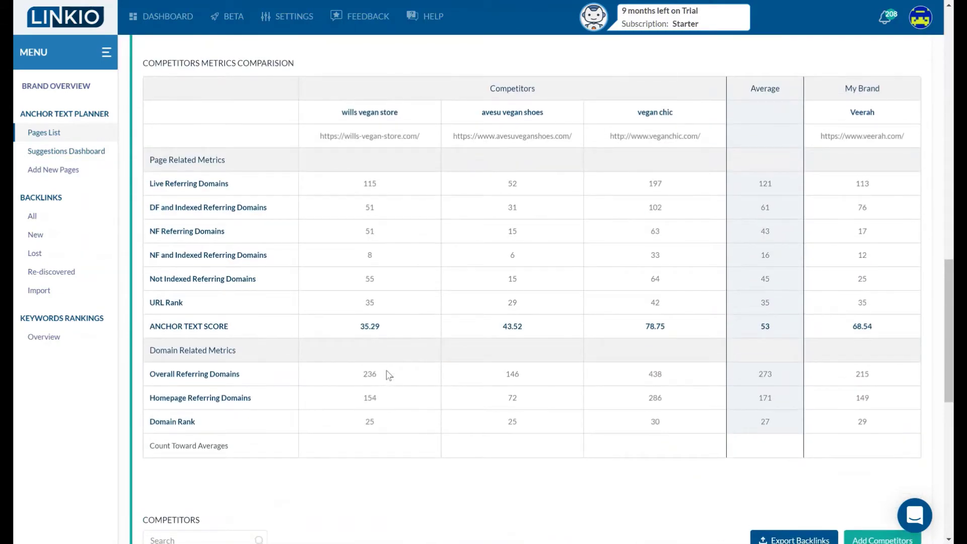
scroll(388, 375, down, 5)
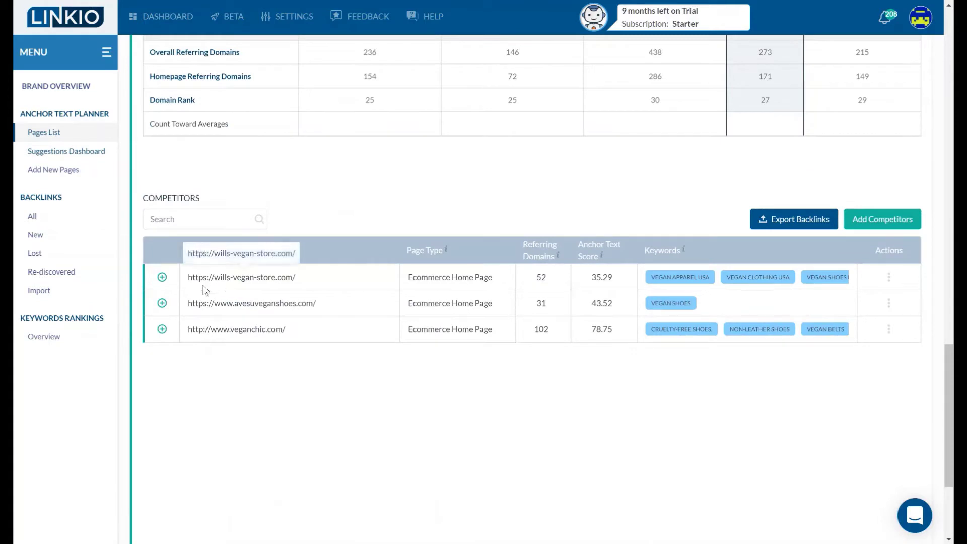
scroll(204, 289, up, 4)
scroll(204, 290, up, 1)
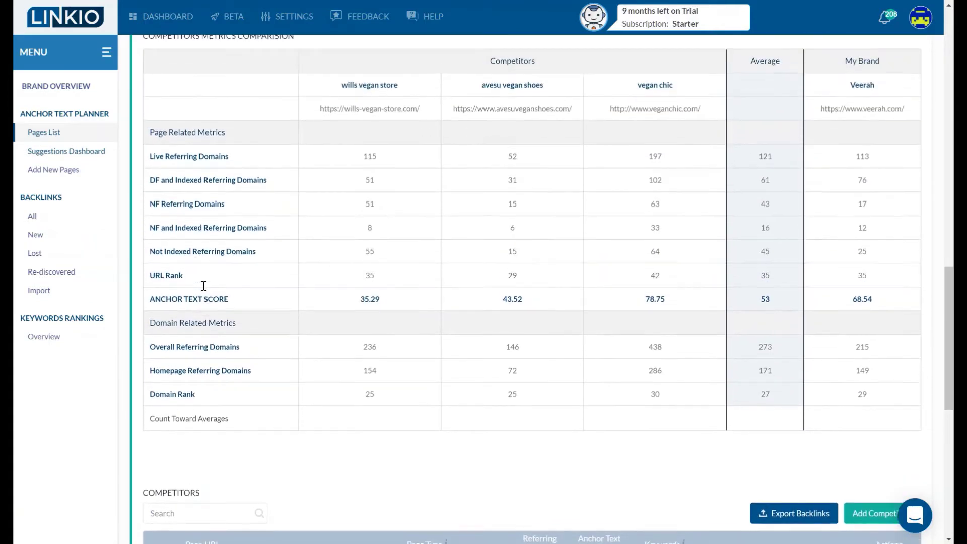
Compare Veerah's domain rank, overall referring domains and homepage referring domains with those of the competitors and their average
double_click(182, 392)
click(866, 397)
scroll(672, 415, up, 1)
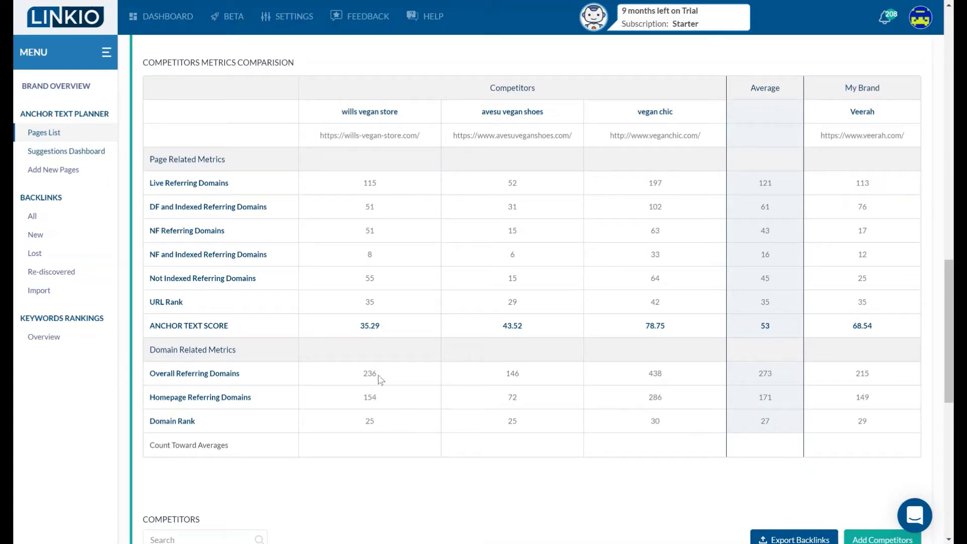
double_click(858, 376)
double_click(222, 399)
double_click(766, 398)
double_click(859, 397)
scroll(443, 322, up, 2)
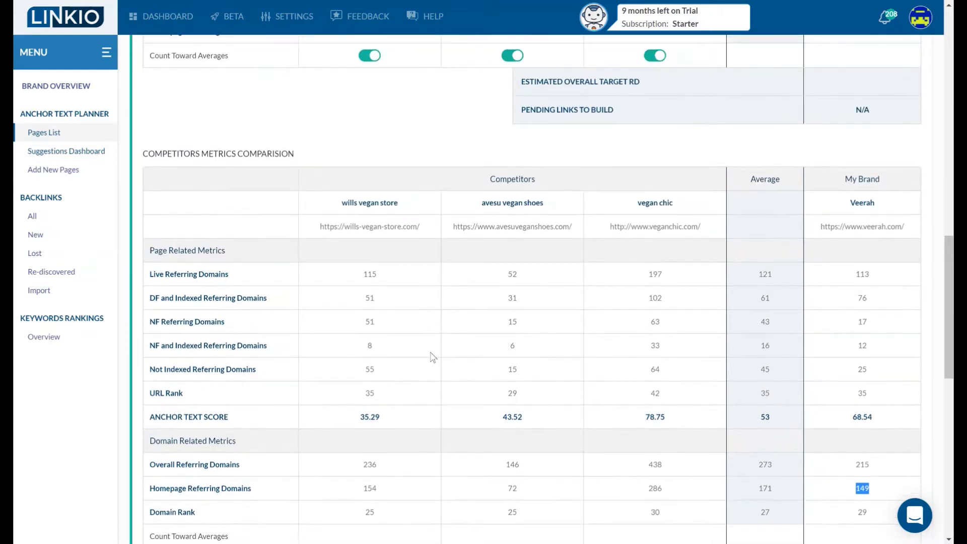
drag(150, 462, 863, 510)
click(864, 508)
Examine the page related metrics, comparing live referring domains with the overall and homepage referring domains of the competitors
drag(159, 264, 569, 337)
click(778, 375)
double_click(171, 273)
click(171, 274)
click(172, 273)
double_click(369, 467)
double_click(368, 282)
double_click(764, 275)
click(775, 285)
double_click(517, 468)
double_click(512, 486)
Compare live referring domains with dofollow and indexed referring domains for each competitor and Veerah in the links-to-build estimate
scroll(588, 268, up, 4)
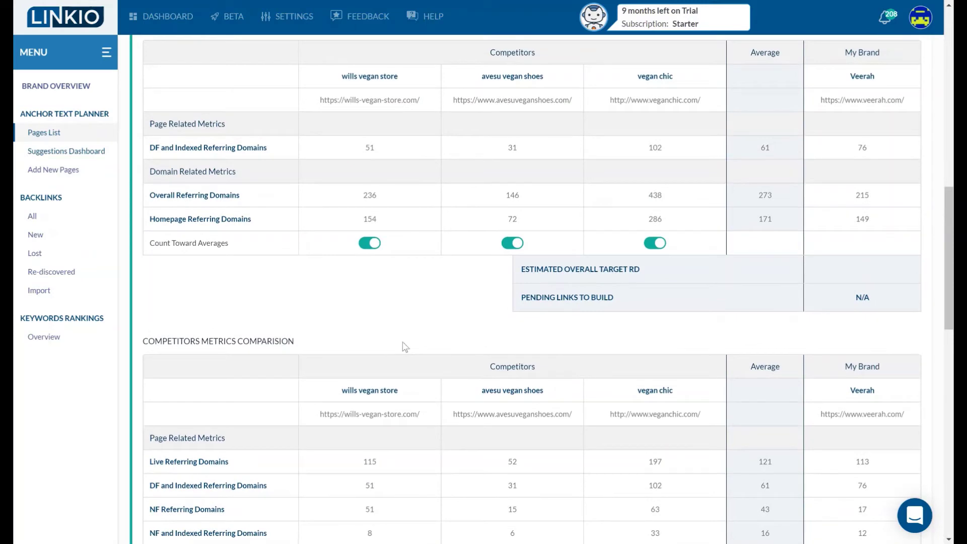
scroll(406, 346, up, 2)
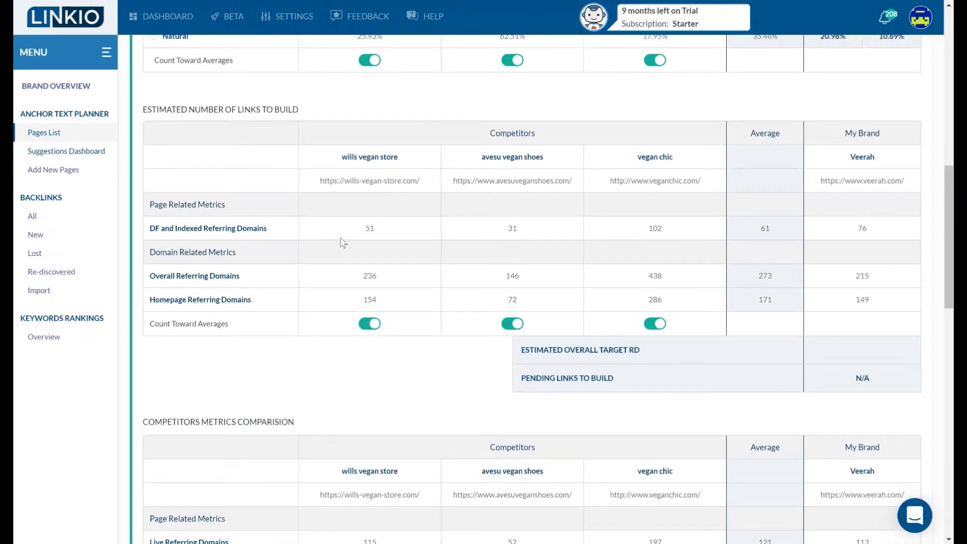
scroll(344, 239, down, 3)
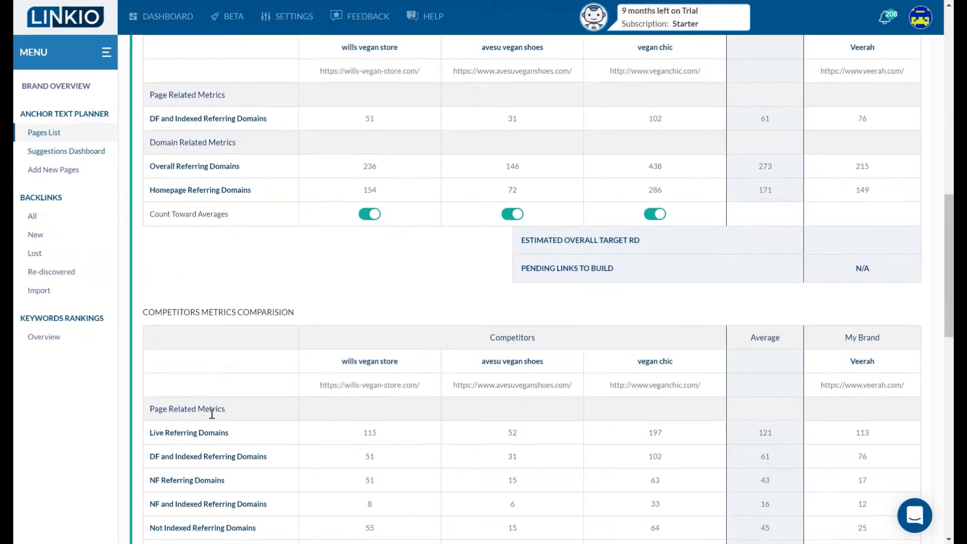
double_click(207, 432)
triple_click(207, 429)
scroll(209, 429, up, 2)
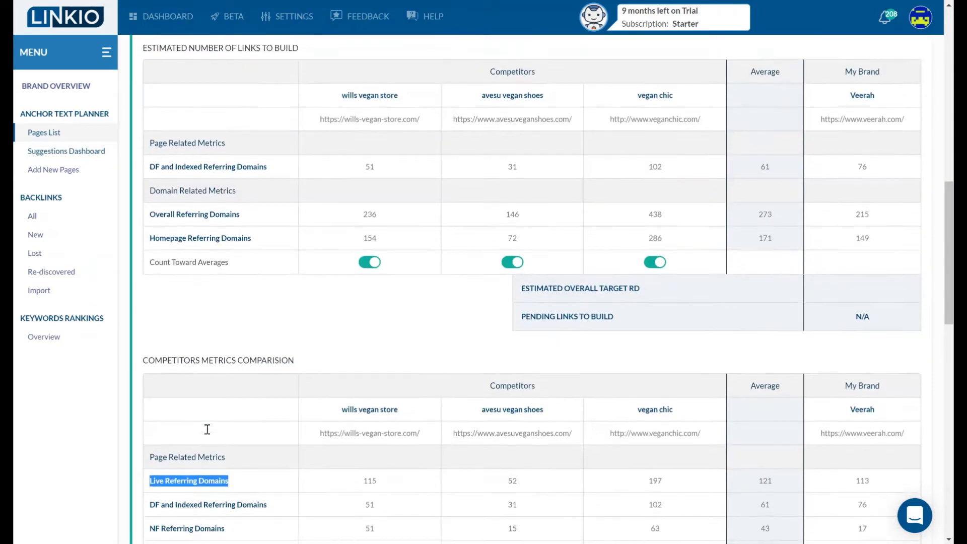
triple_click(206, 178)
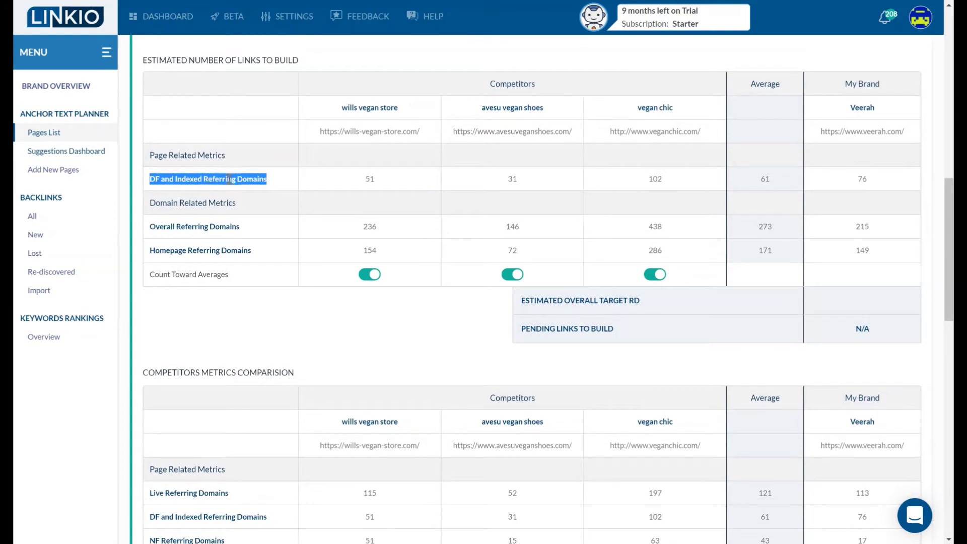
double_click(372, 492)
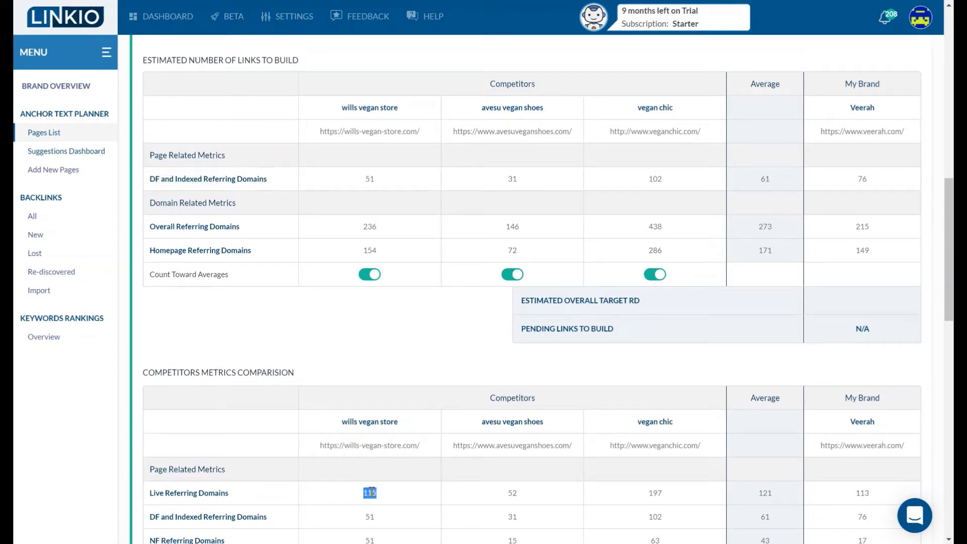
click(380, 186)
double_click(512, 179)
click(667, 187)
double_click(866, 178)
click(875, 186)
double_click(862, 180)
Compare the branded anchor text percentages of wills vegan store, avesu vegan shoes and vegan chic
scroll(859, 189, up, 3)
scroll(863, 188, up, 3)
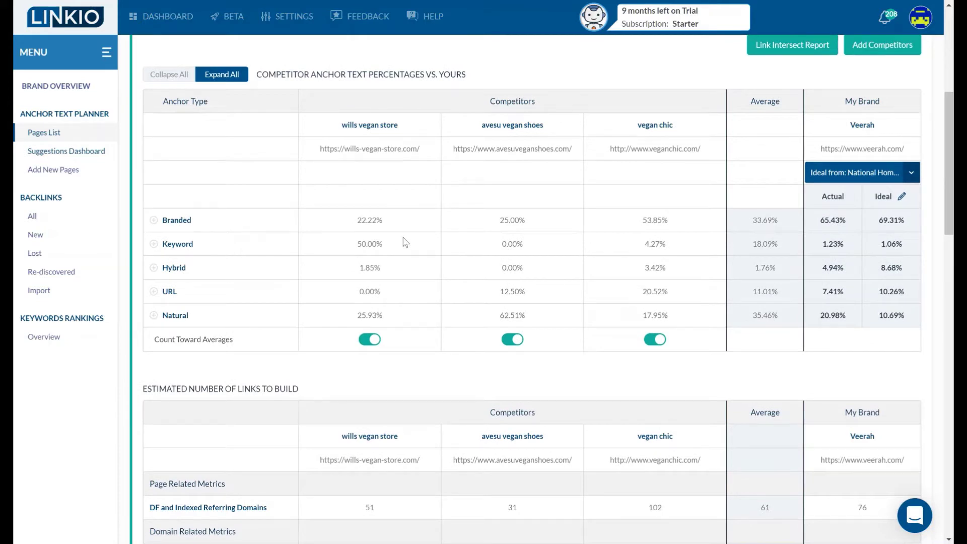
double_click(350, 125)
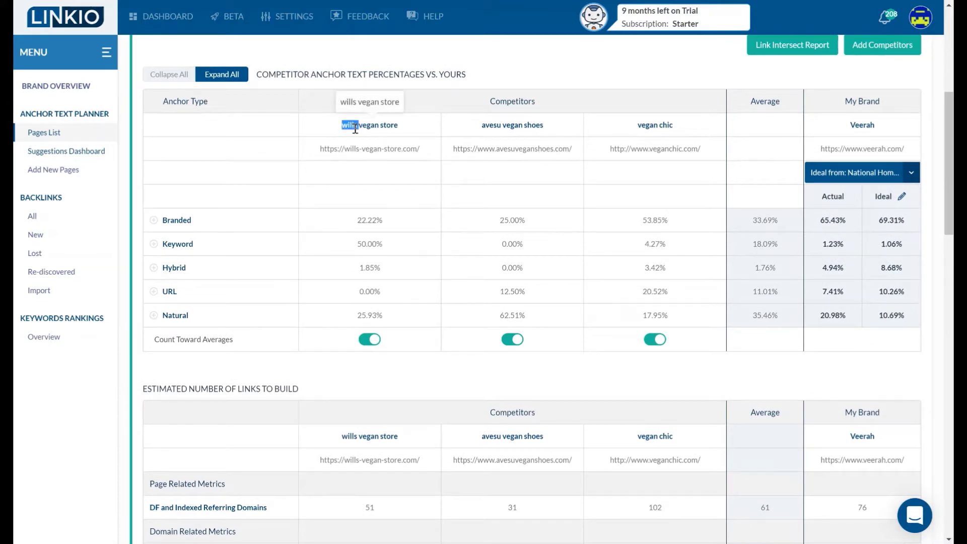
click(228, 223)
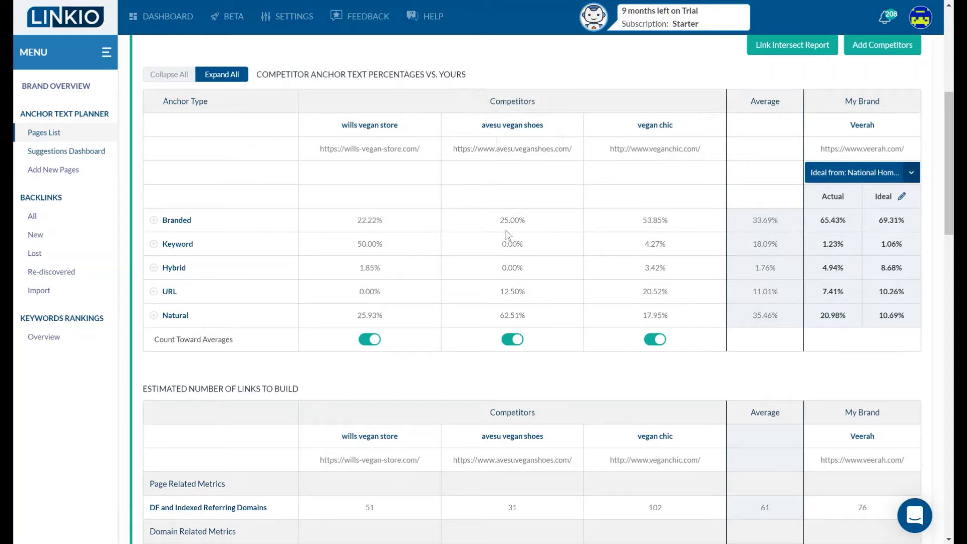
double_click(656, 222)
click(652, 230)
Expand the backlinks of the competitor wills-vegan-store.com and limit the list to one link per domain
scroll(362, 222, down, 1)
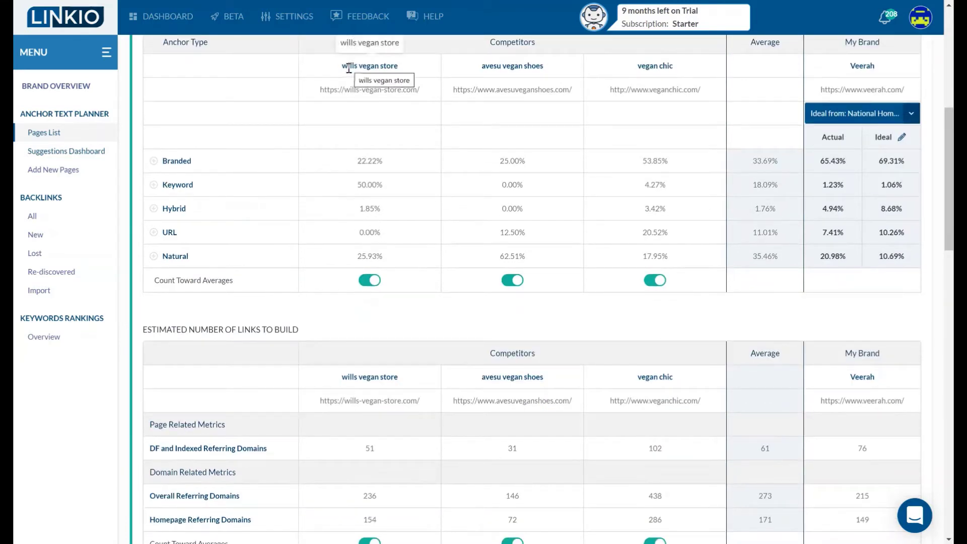
scroll(357, 110, down, 10)
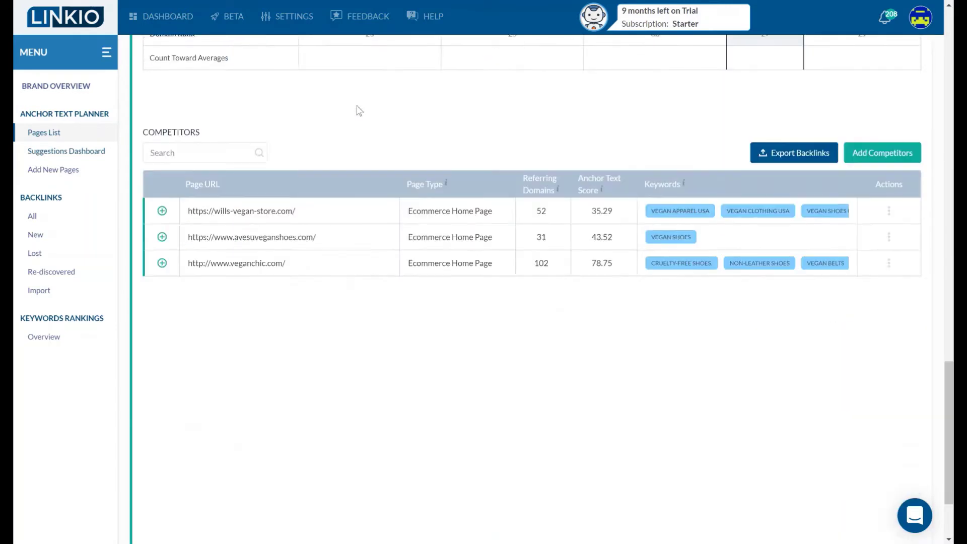
scroll(188, 247, up, 3)
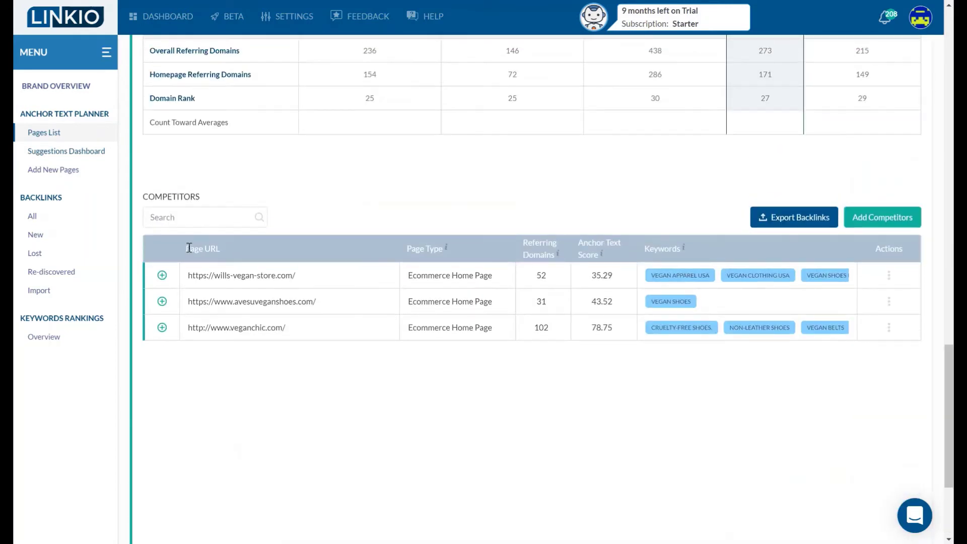
click(162, 275)
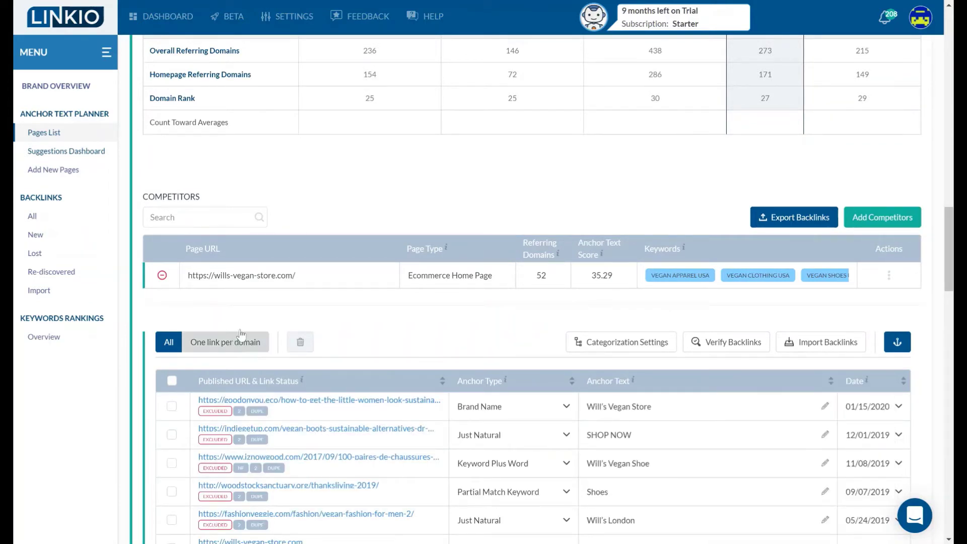
click(237, 343)
scroll(439, 347, down, 3)
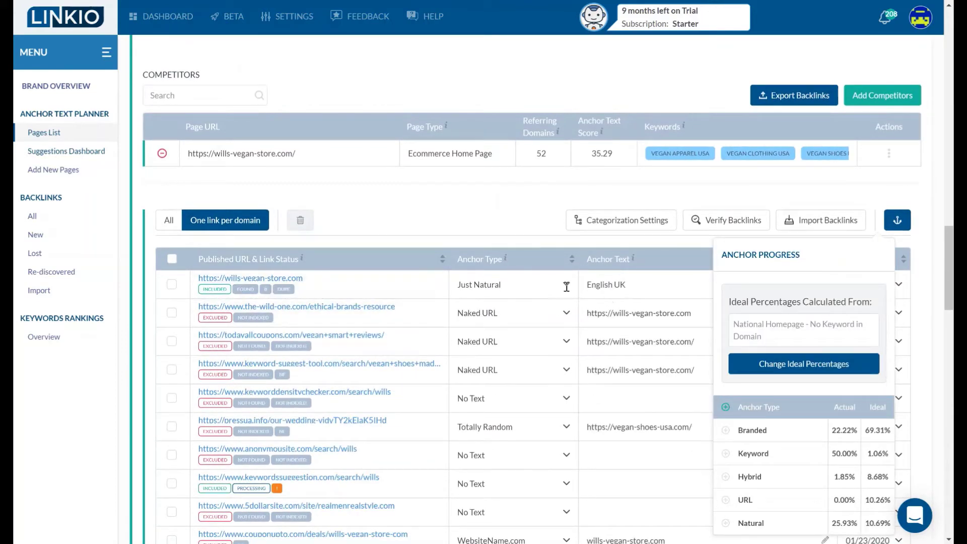
scroll(598, 288, down, 3)
scroll(598, 292, down, 1)
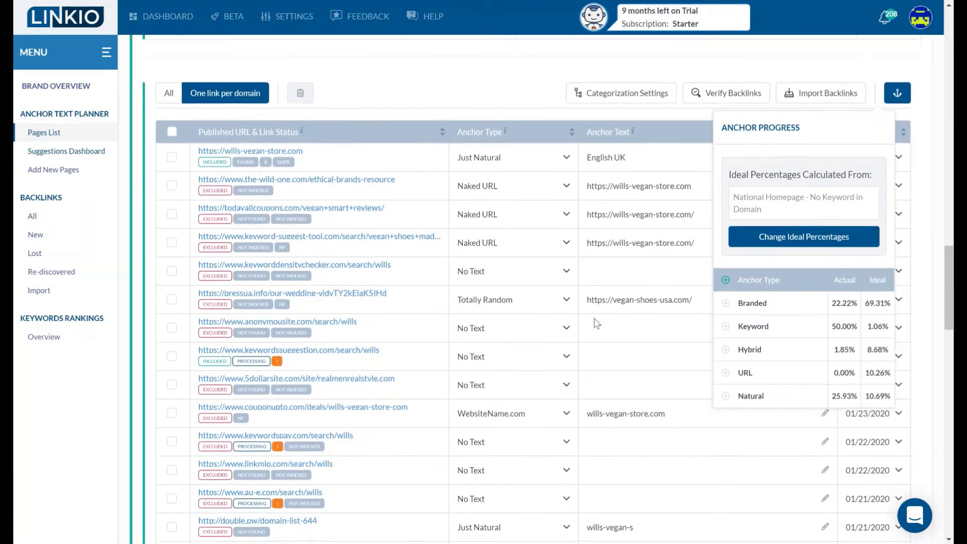
scroll(609, 380, down, 5)
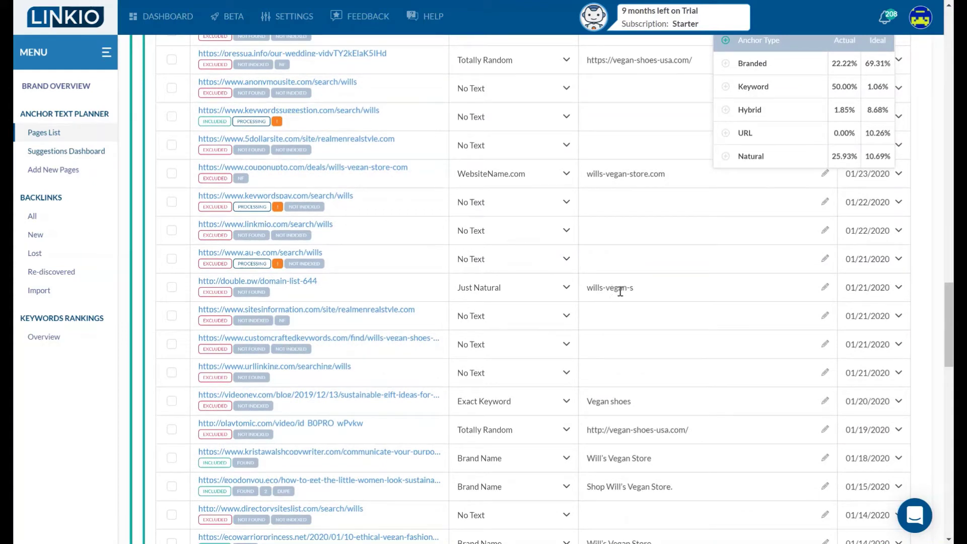
click(619, 292)
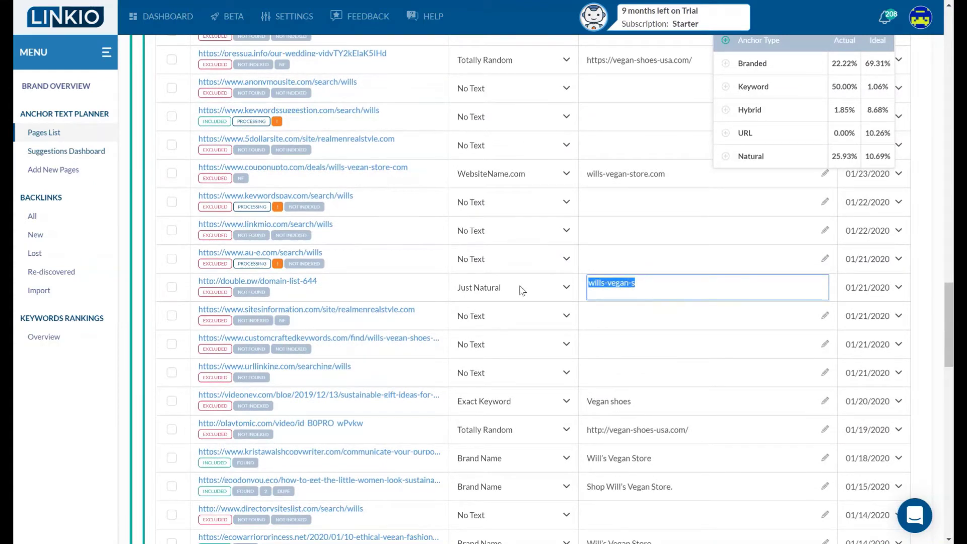
scroll(639, 335, down, 2)
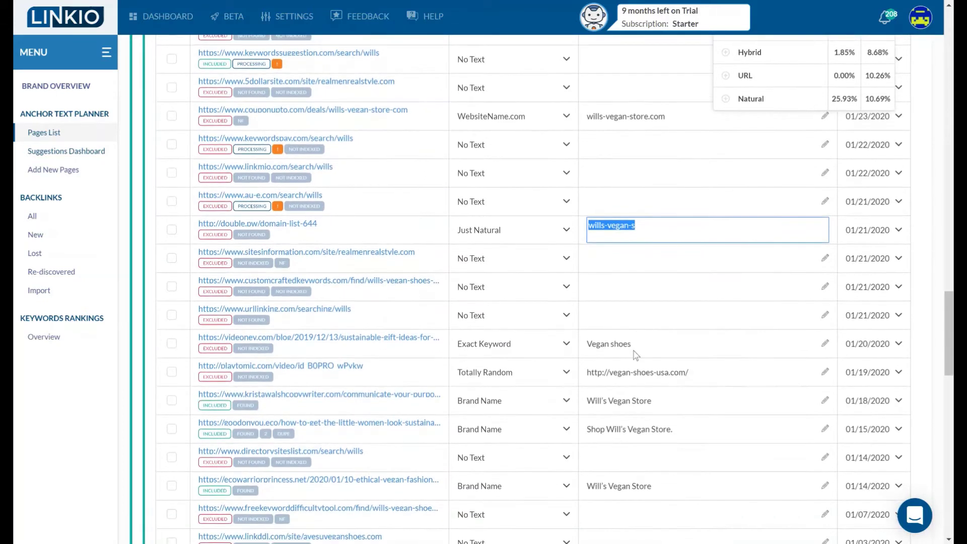
click(641, 372)
key(ctrl+c)
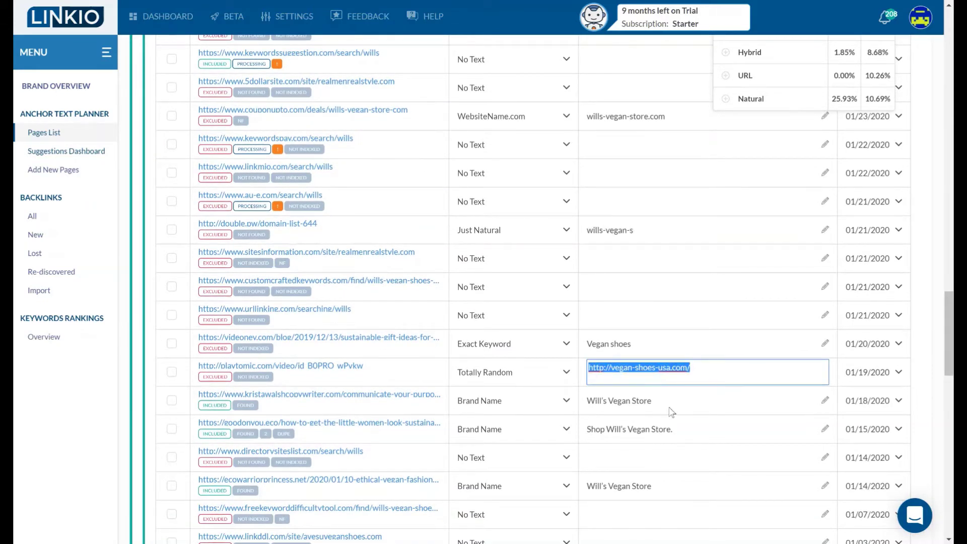
Examine the anchor texts and types further down the wills-vegan-store.com backlinks for more miscategorized brand variations
scroll(671, 412, down, 4)
scroll(672, 412, up, 2)
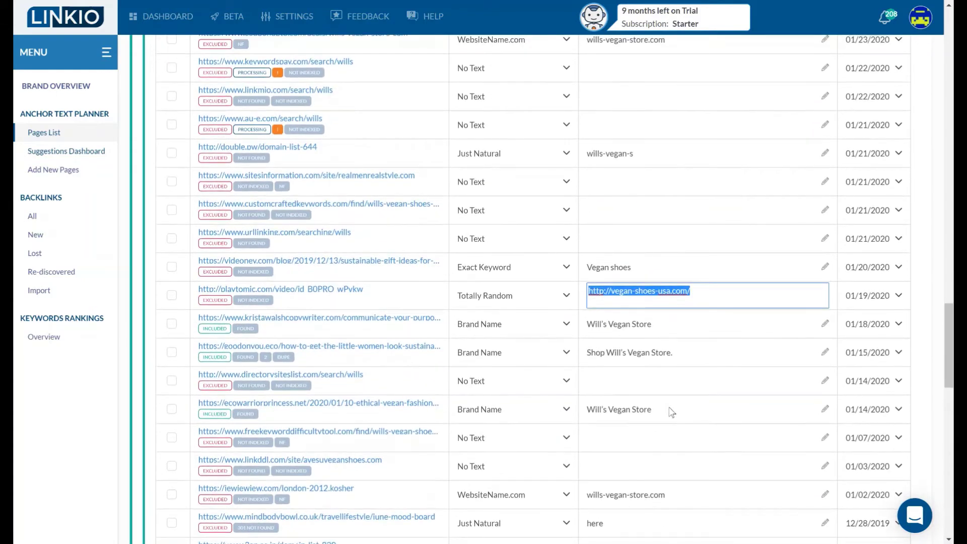
scroll(672, 412, down, 5)
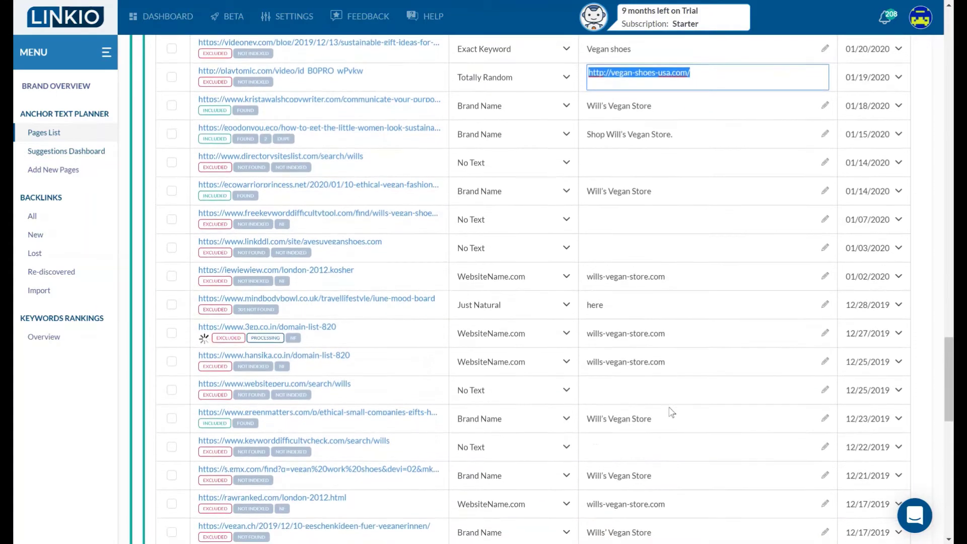
scroll(670, 417, down, 3)
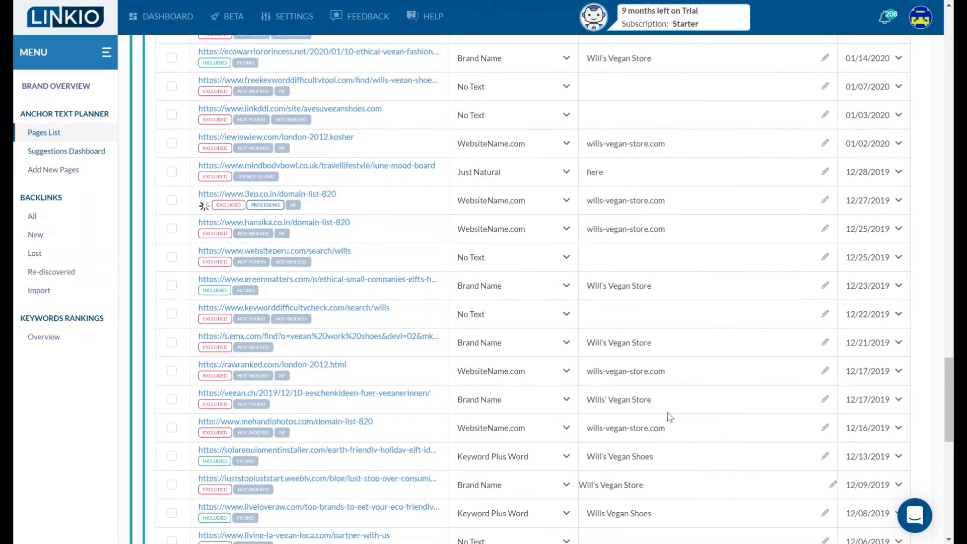
scroll(670, 417, down, 2)
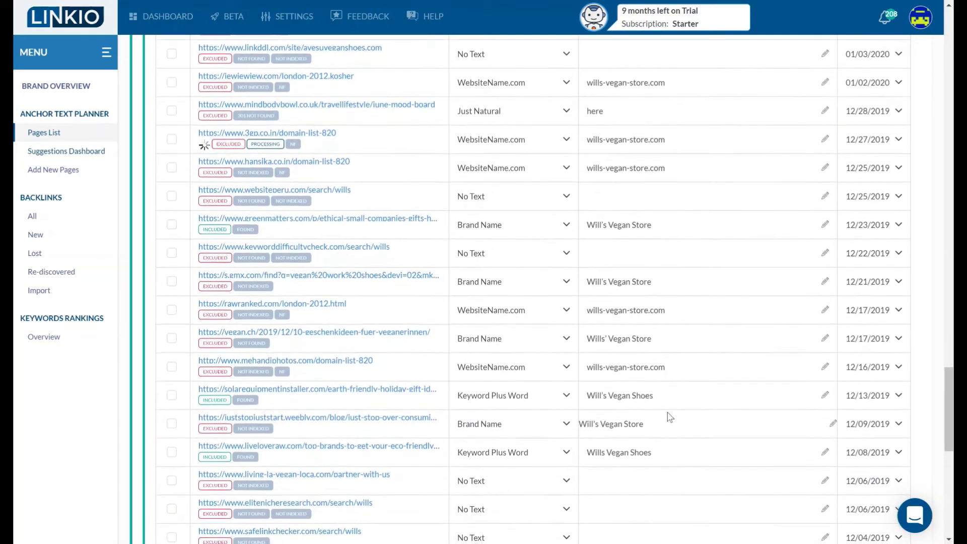
scroll(669, 417, down, 2)
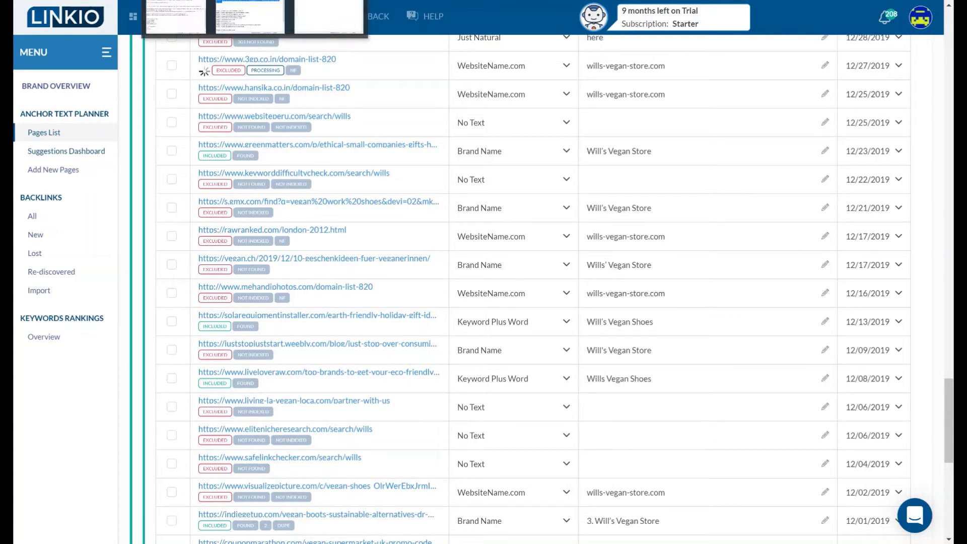
right_click(254, 1)
click(276, 39)
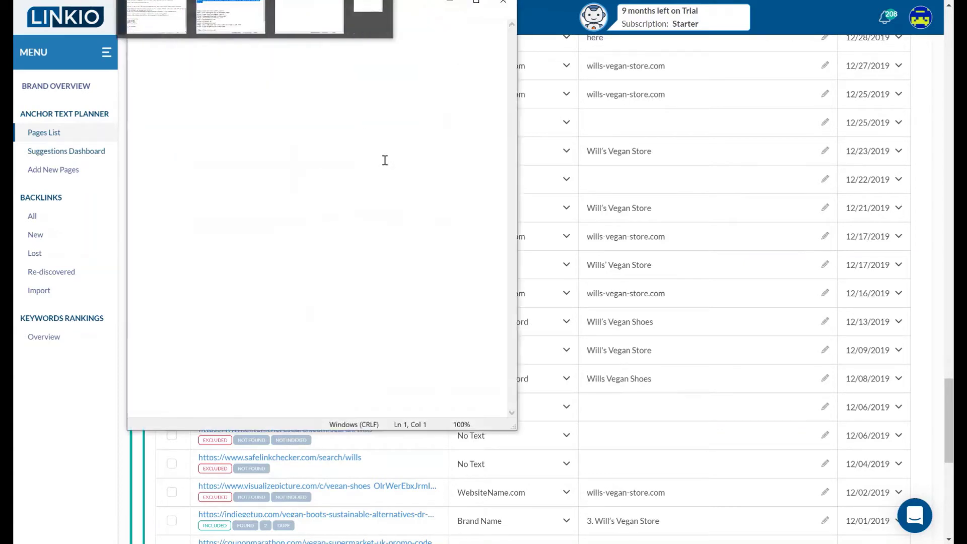
key(ctrl+v)
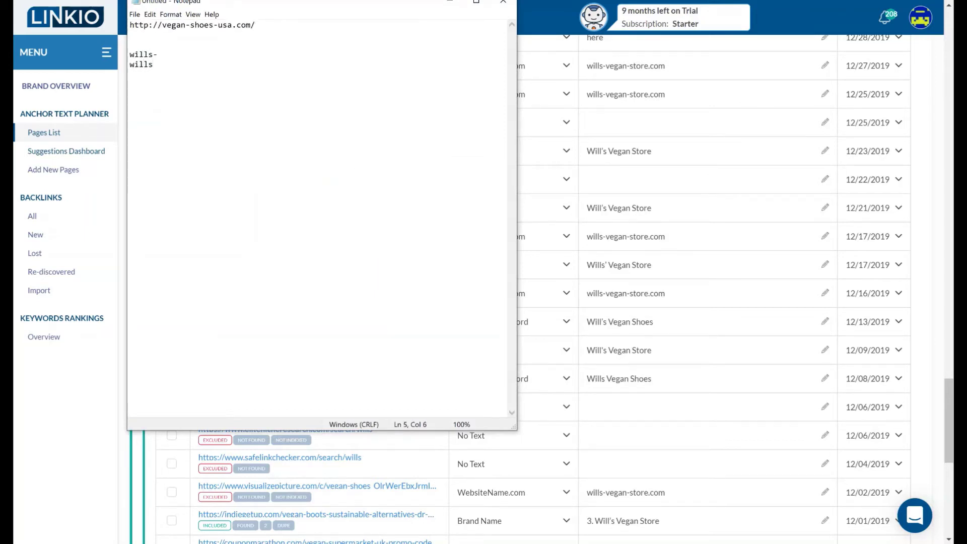
click(585, 373)
Back in Linkio, set the wills-vegan-store.com backlink list to show 100 rows per page
scroll(585, 374, down, 2)
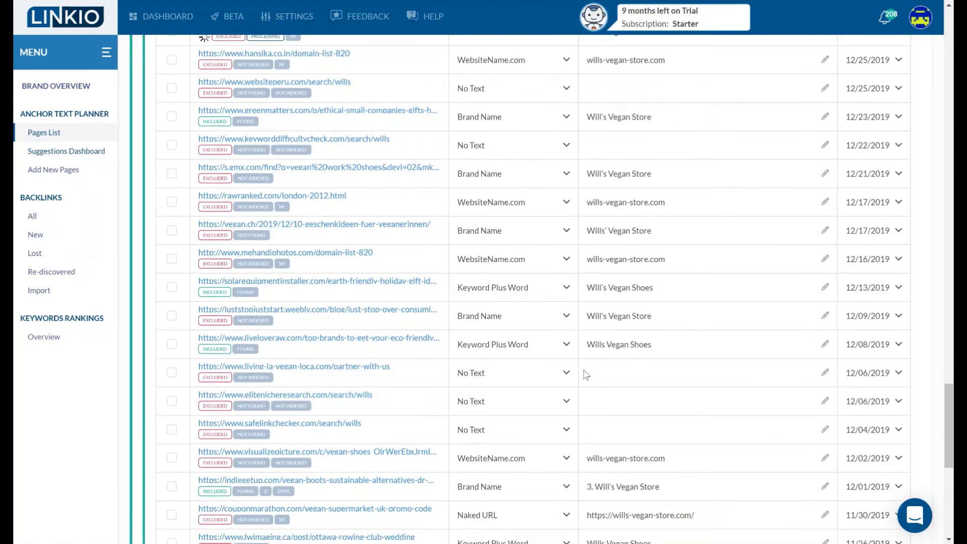
scroll(586, 374, down, 4)
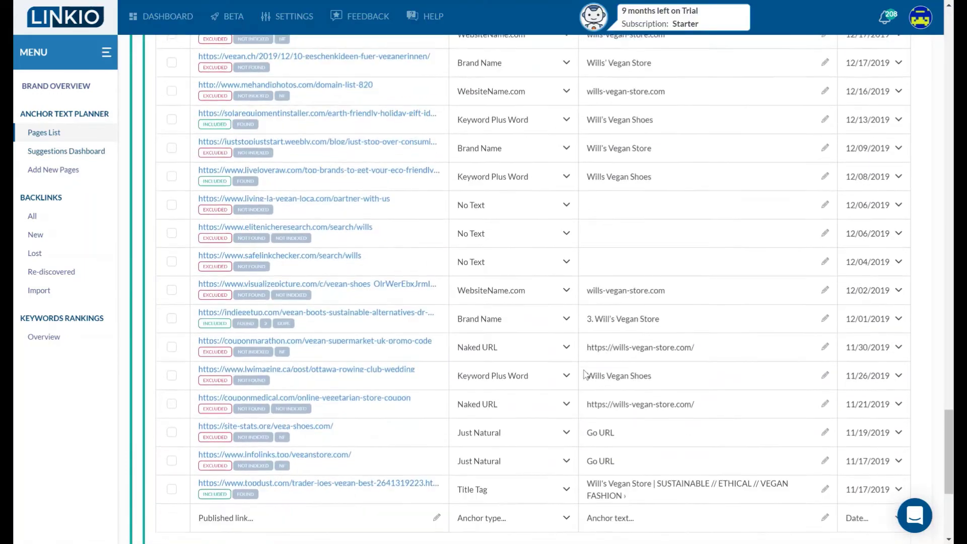
scroll(584, 375, down, 3)
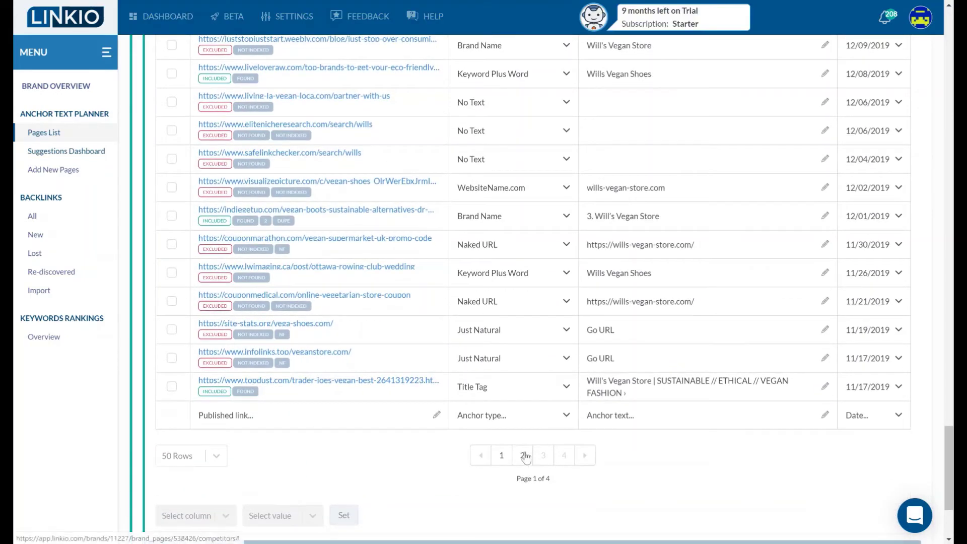
click(216, 456)
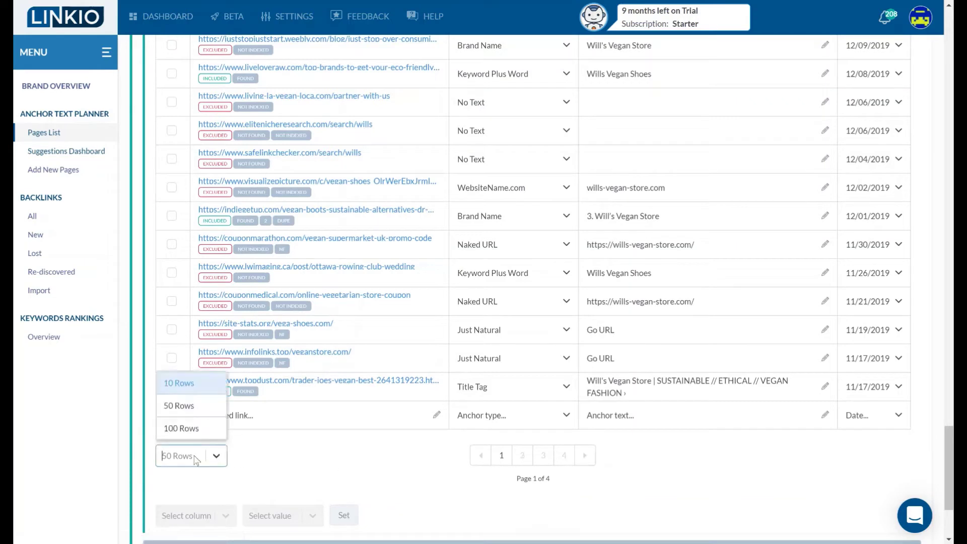
click(185, 425)
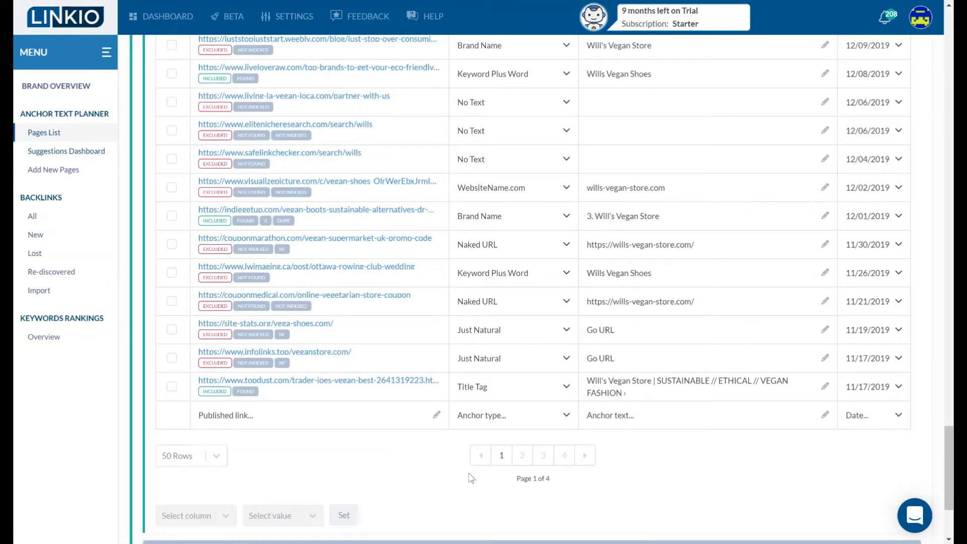
scroll(471, 478, down, 1)
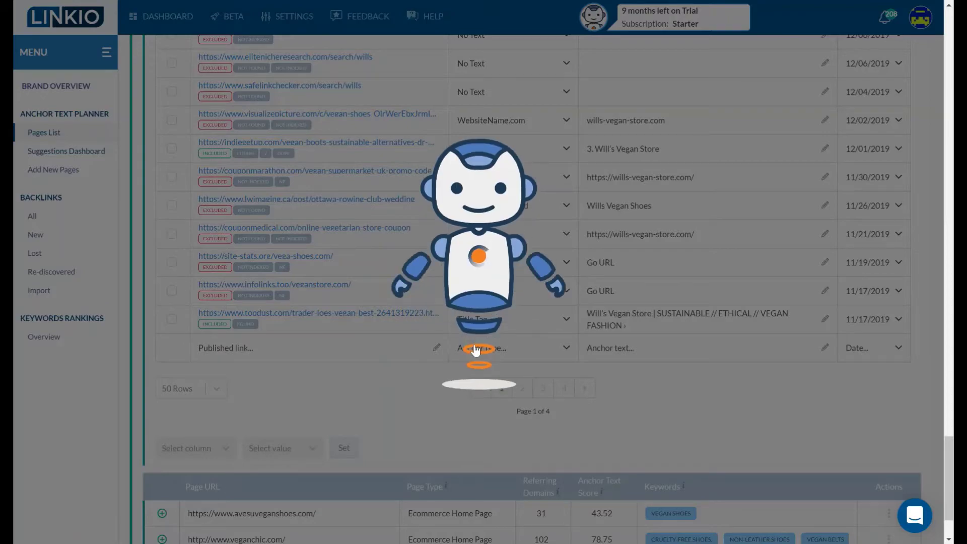
Check the older wills-vegan-store.com backlinks for miscategorized brand anchors and add "Will's Vegan" to the Notepad list
scroll(486, 225, down, 2)
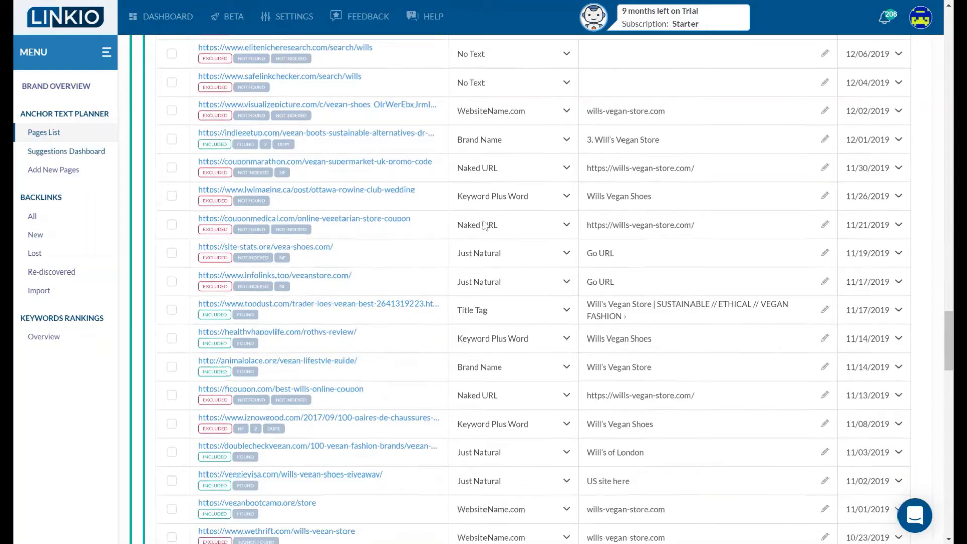
scroll(485, 225, down, 4)
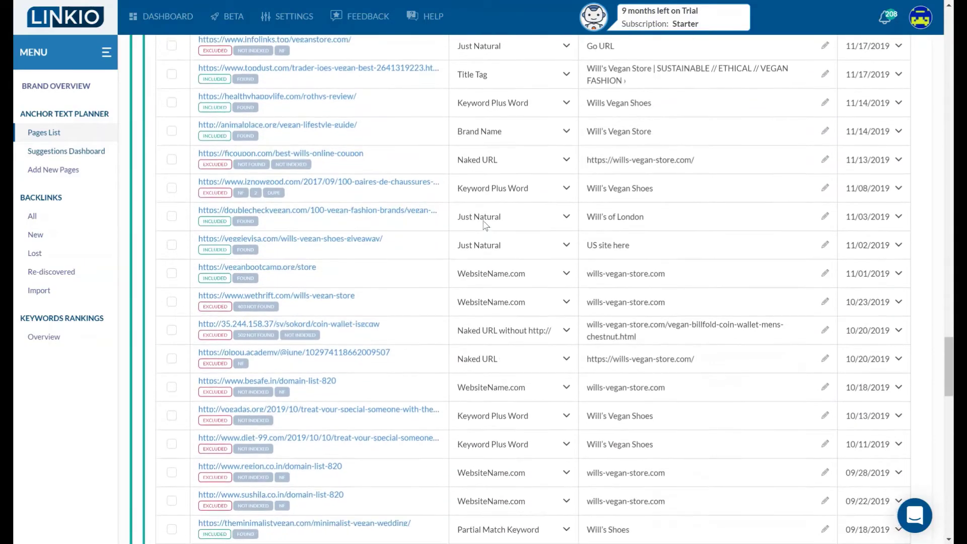
scroll(483, 224, down, 4)
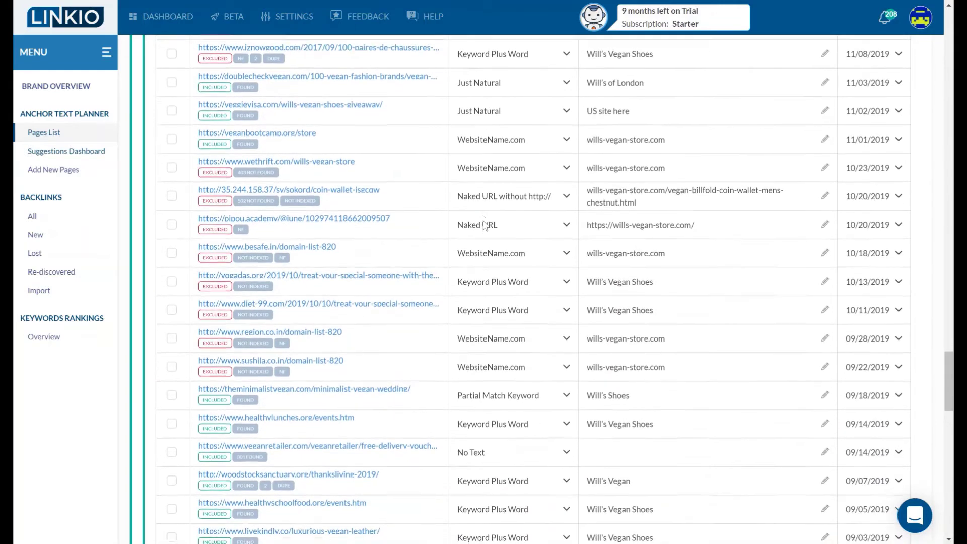
scroll(484, 225, down, 2)
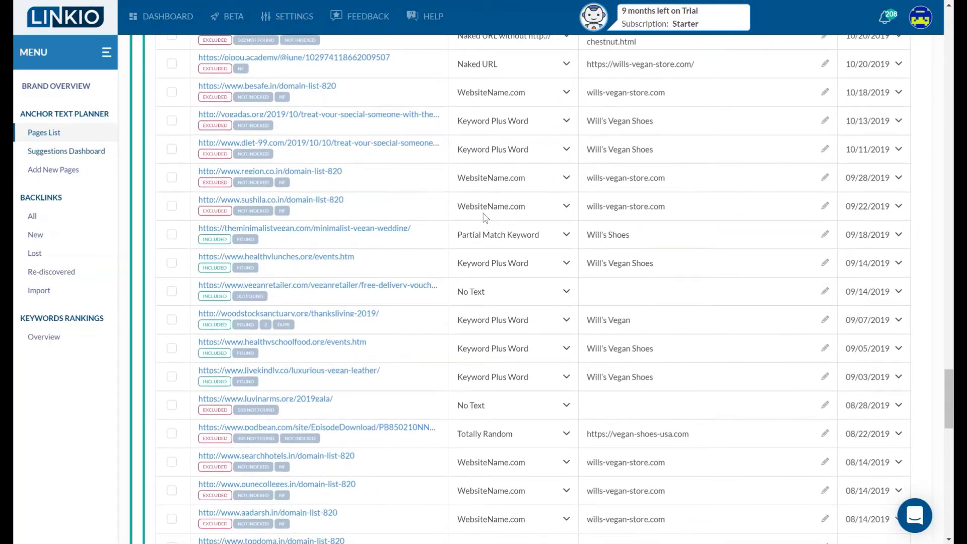
click(595, 322)
key(ctrl+c)
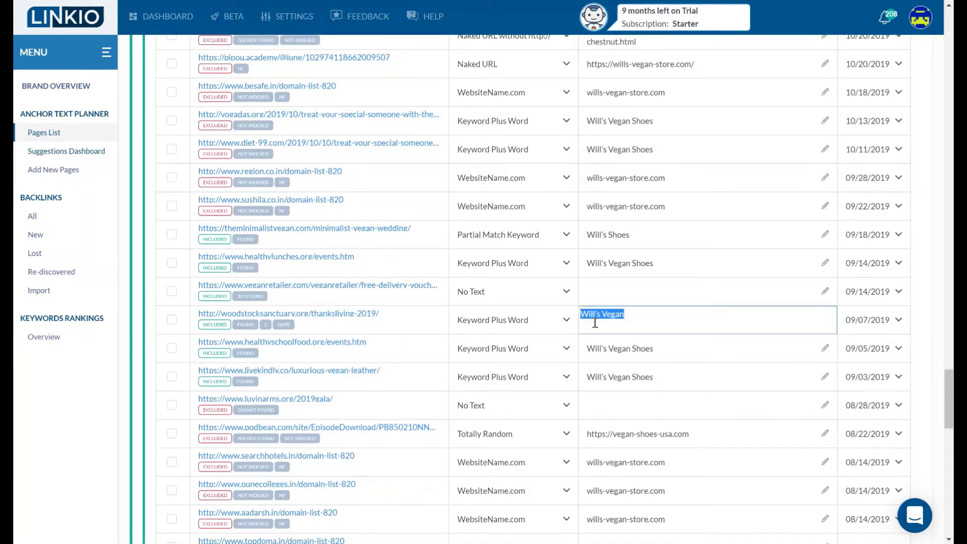
key(alt+Tab)
key(Return)
key(ctrl+v)
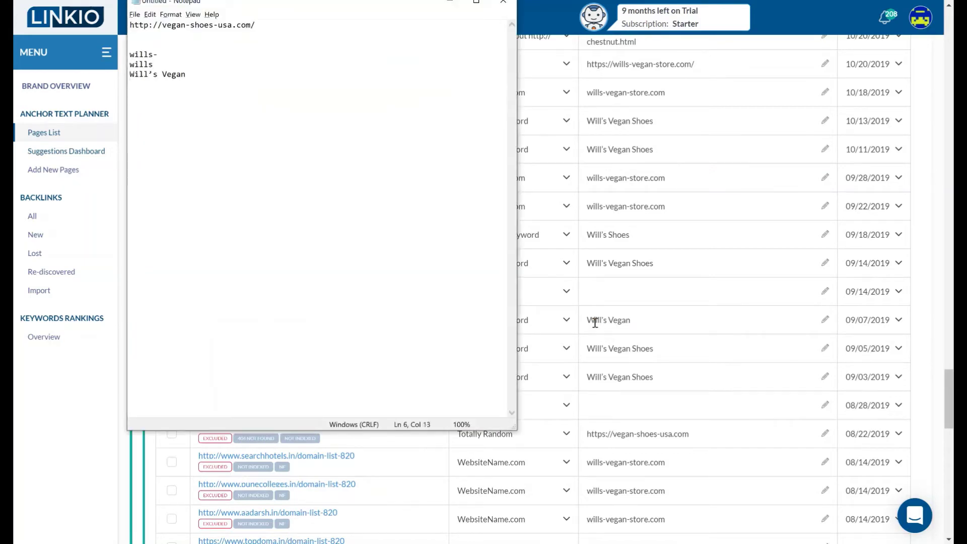
key(alt+Tab)
scroll(640, 372, down, 1)
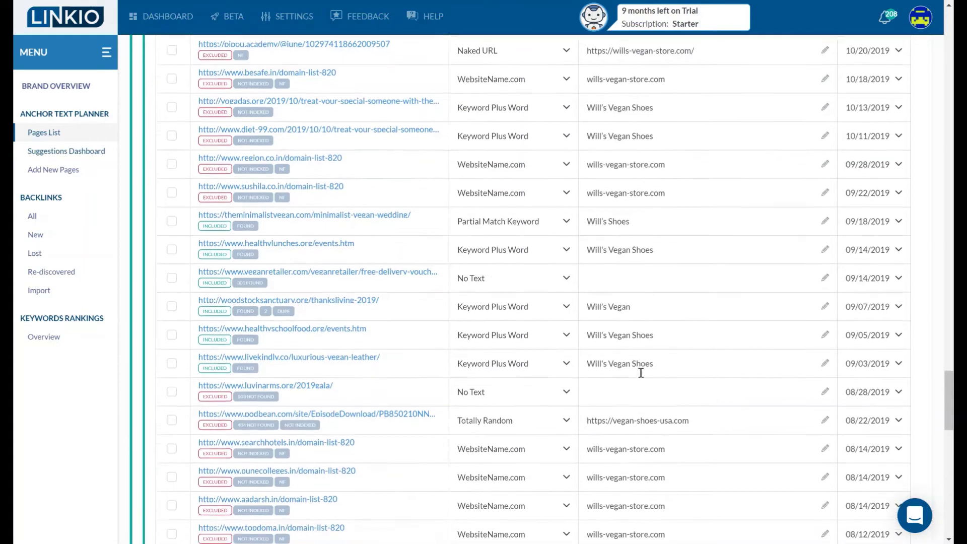
scroll(641, 373, up, 15)
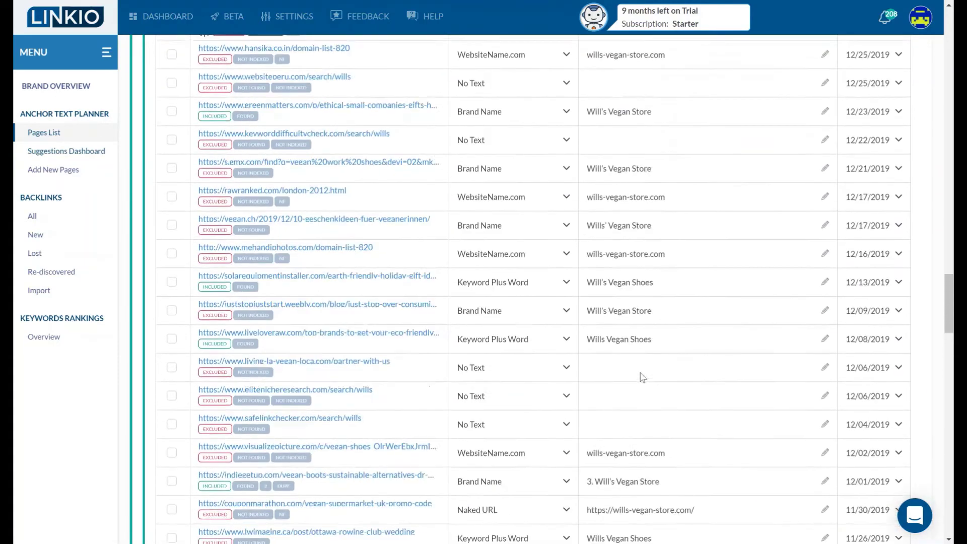
scroll(639, 373, up, 15)
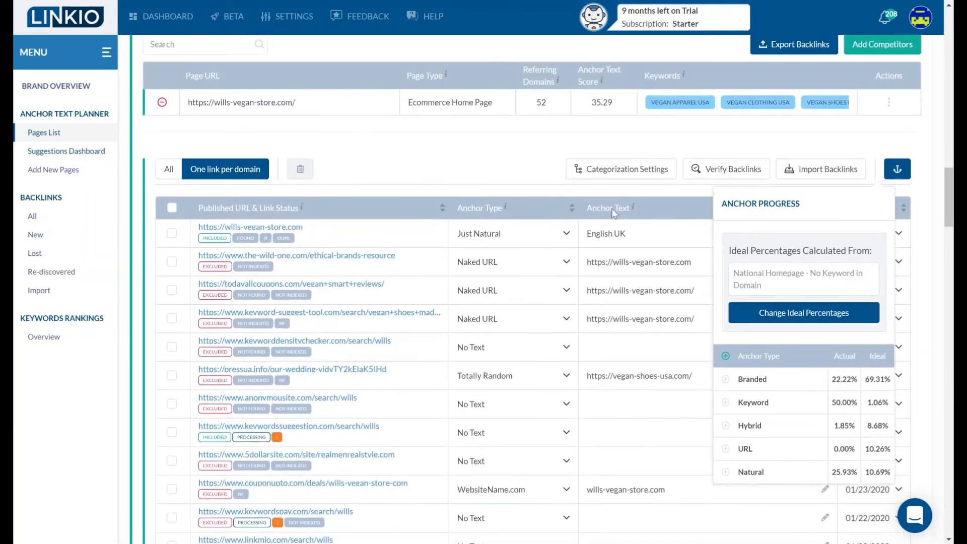
click(619, 172)
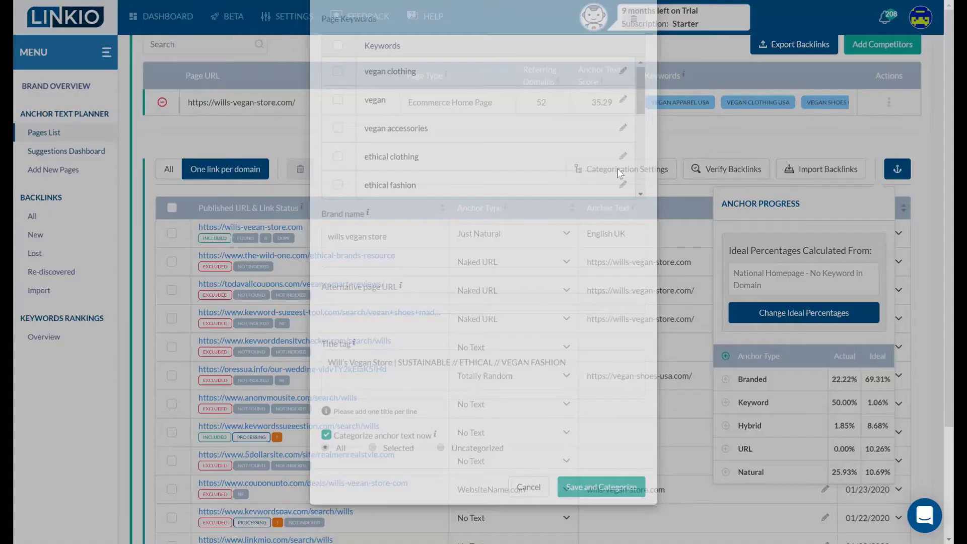
key(alt+Tab)
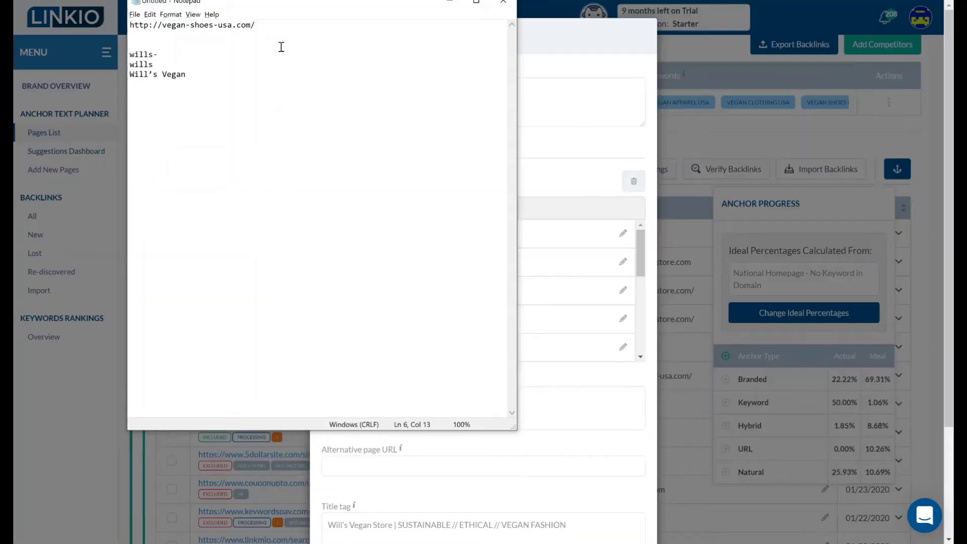
drag(269, 26, 98, 17)
key(ctrl+c)
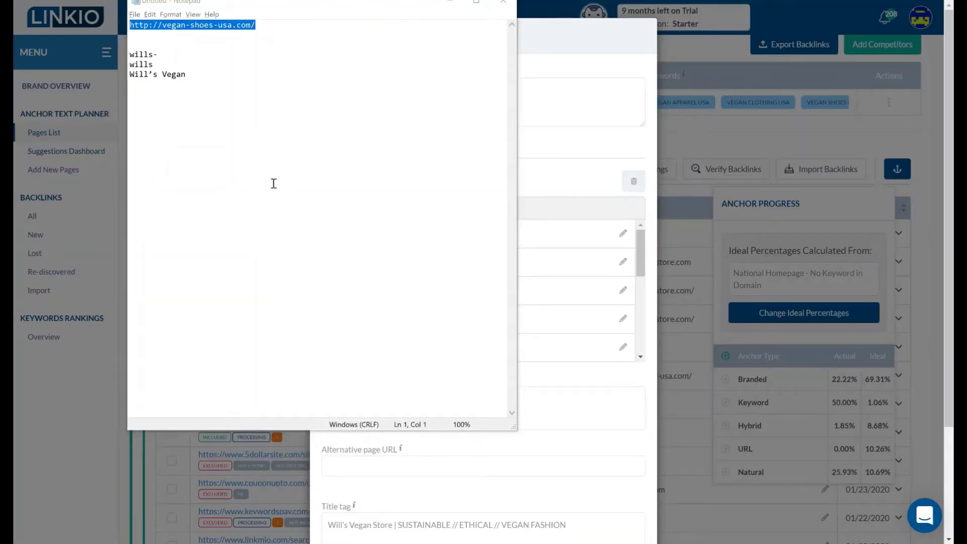
key(alt+Tab)
click(399, 463)
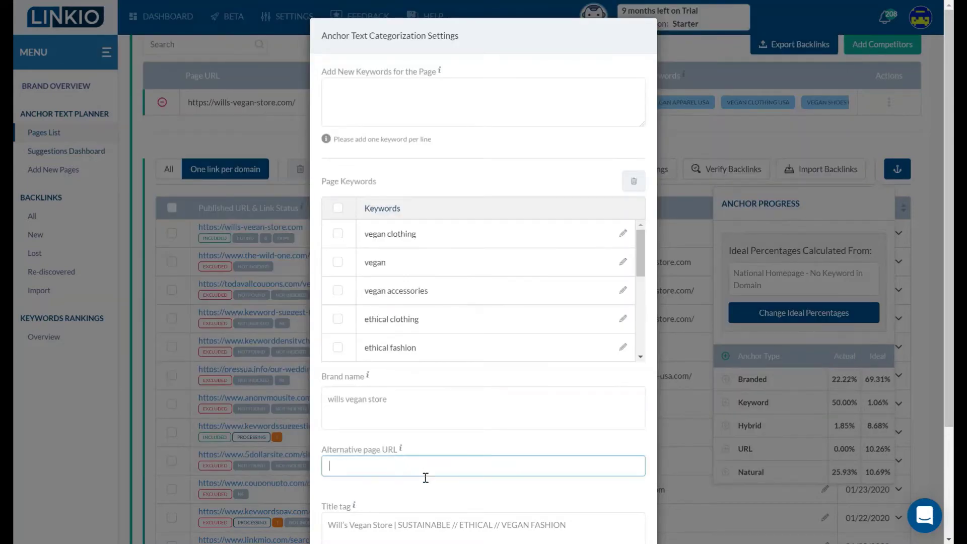
key(ctrl+v)
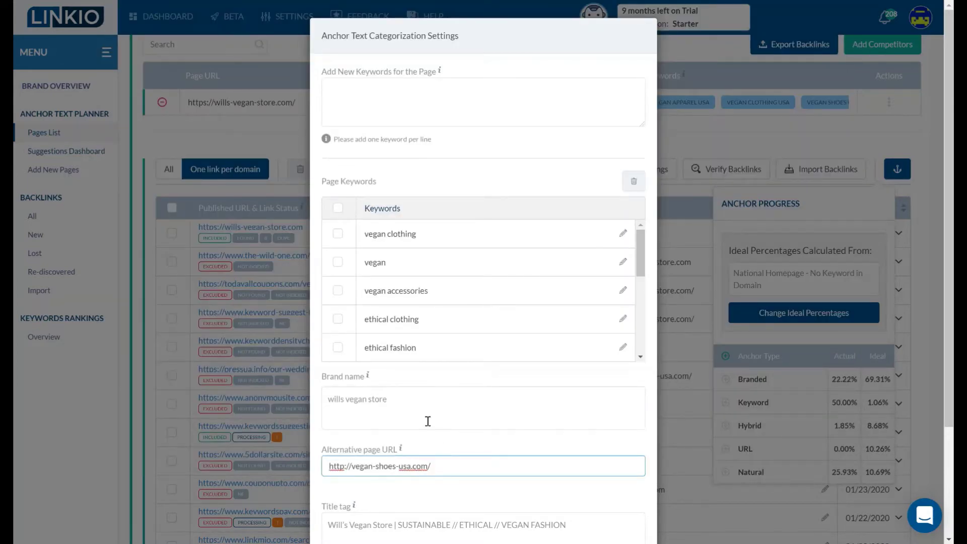
Copy "wills-", "wills" and "Will's Vegan" from Notepad into the competitor's brand names below "wills vegan store"
key(alt+Tab)
drag(203, 73, 113, 58)
key(ctrl+c)
key(alt+Tab)
click(441, 423)
key(ctrl+v)
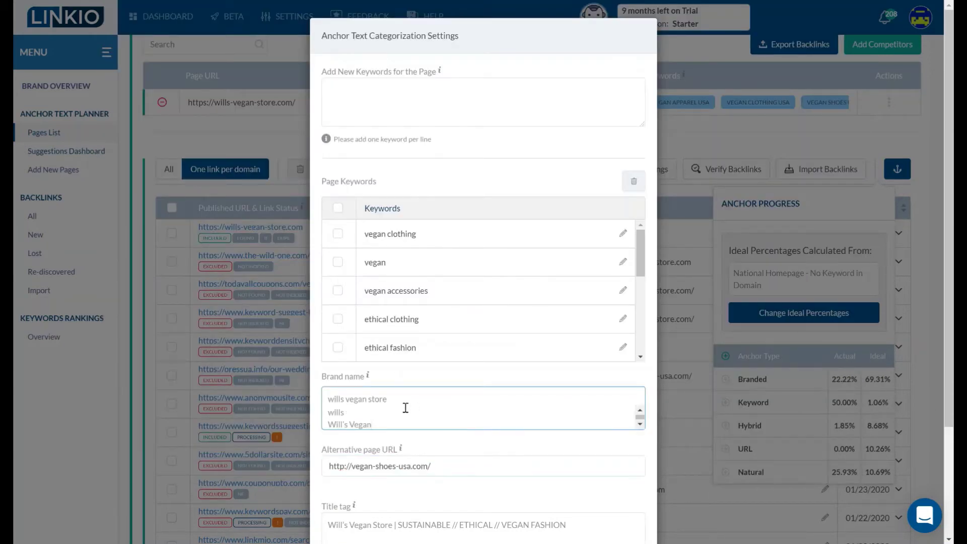
scroll(405, 409, down, 1)
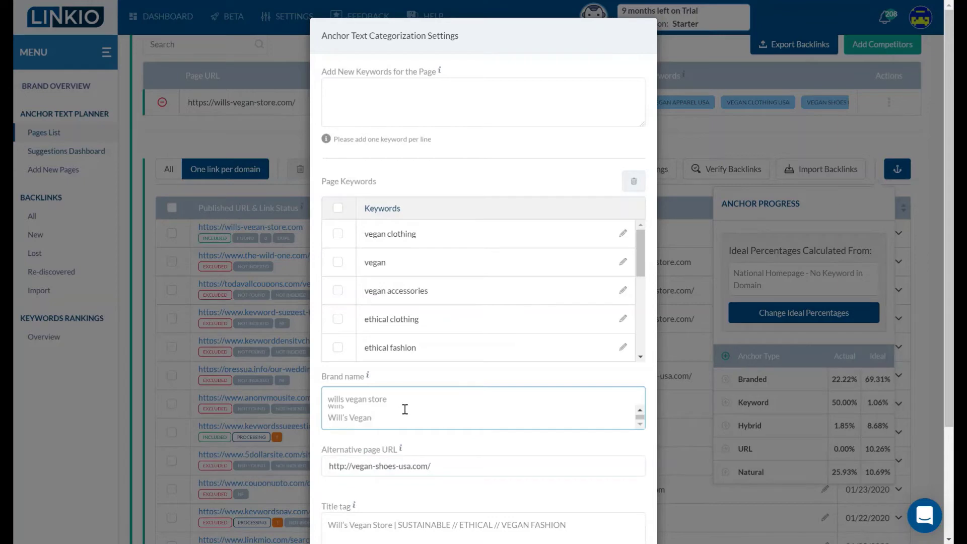
scroll(405, 409, up, 1)
scroll(421, 449, down, 2)
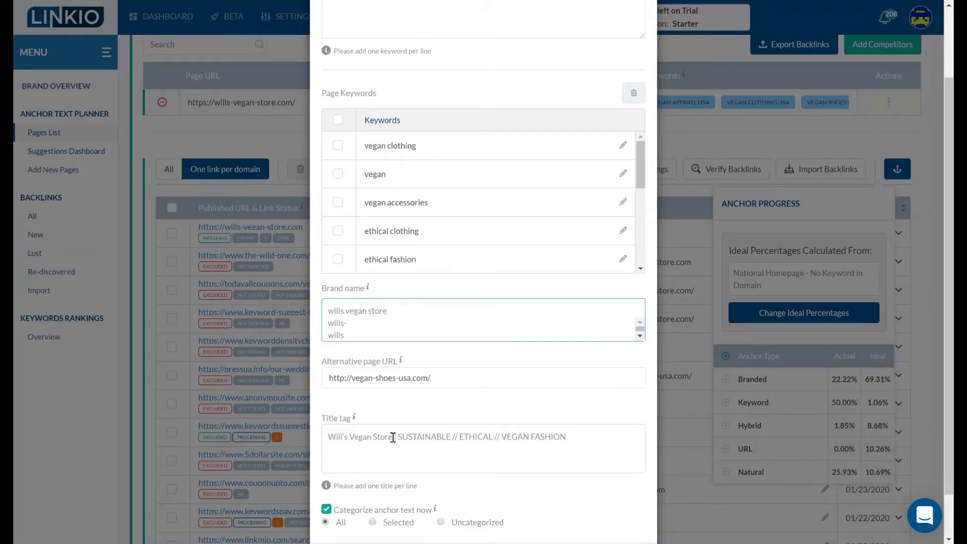
Review the competitor's title tag and the remaining anchor text categorization options
drag(393, 437, 312, 448)
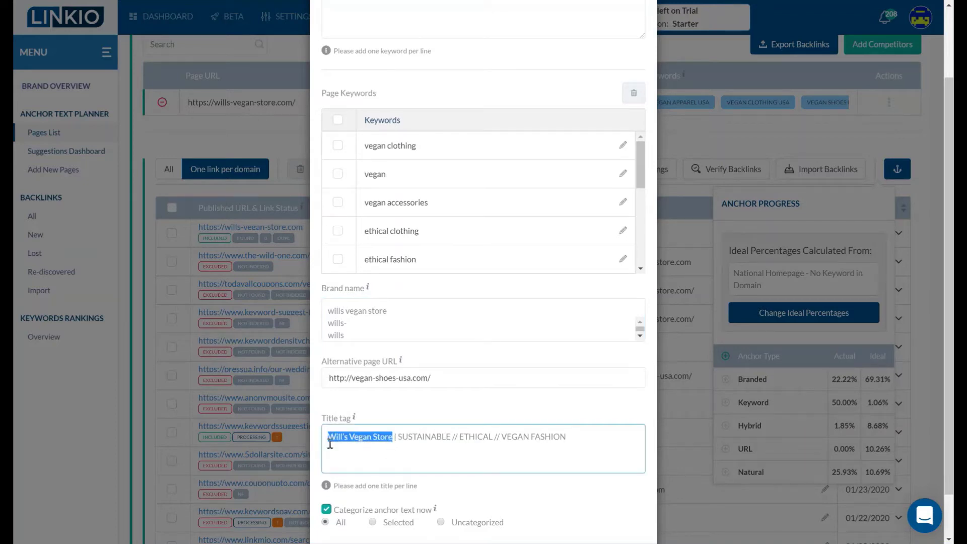
click(333, 443)
mouse_move(336, 441)
mouse_down()
mouse_move(345, 439)
mouse_move(327, 438)
mouse_up()
click(338, 441)
triple_click(356, 440)
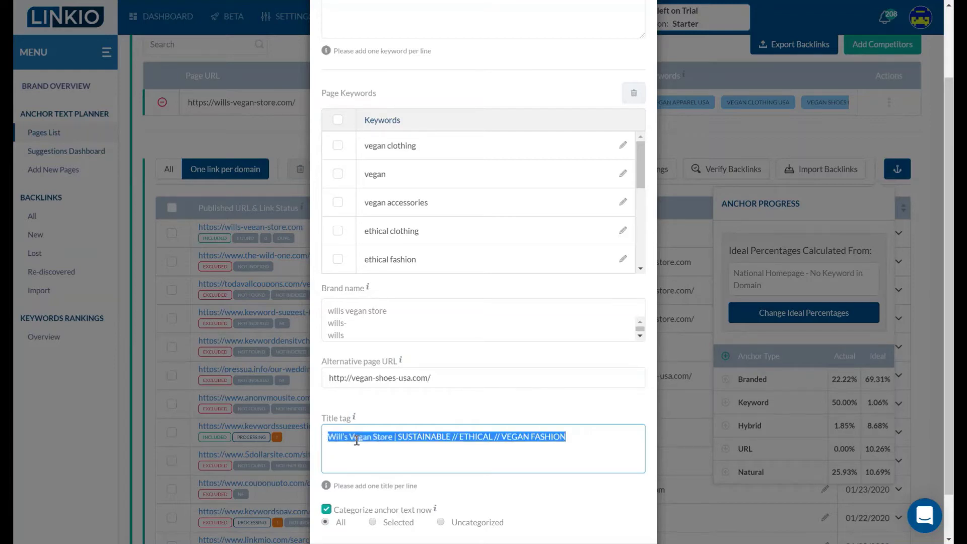
click(407, 450)
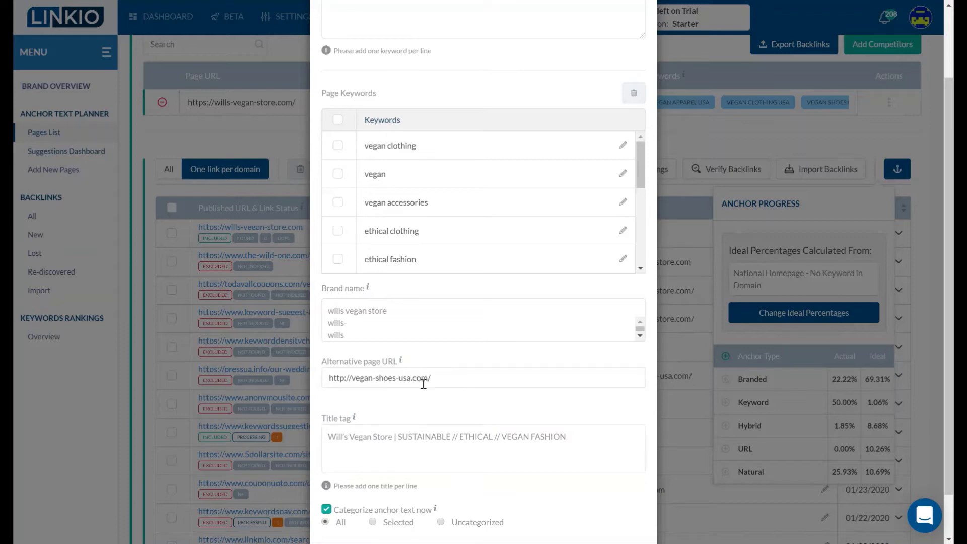
scroll(381, 324, down, 1)
scroll(375, 325, up, 1)
scroll(412, 415, down, 1)
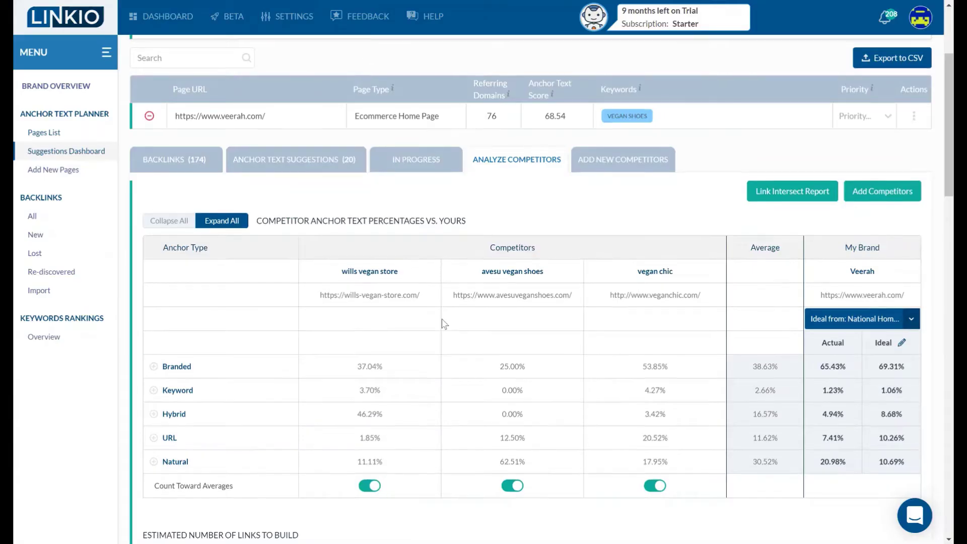
Examine the branded percentage of wills vegan store in the competitor comparison, and expand the Hybrid anchor type to inspect its breakdown
scroll(442, 324, down, 5)
scroll(369, 234, up, 1)
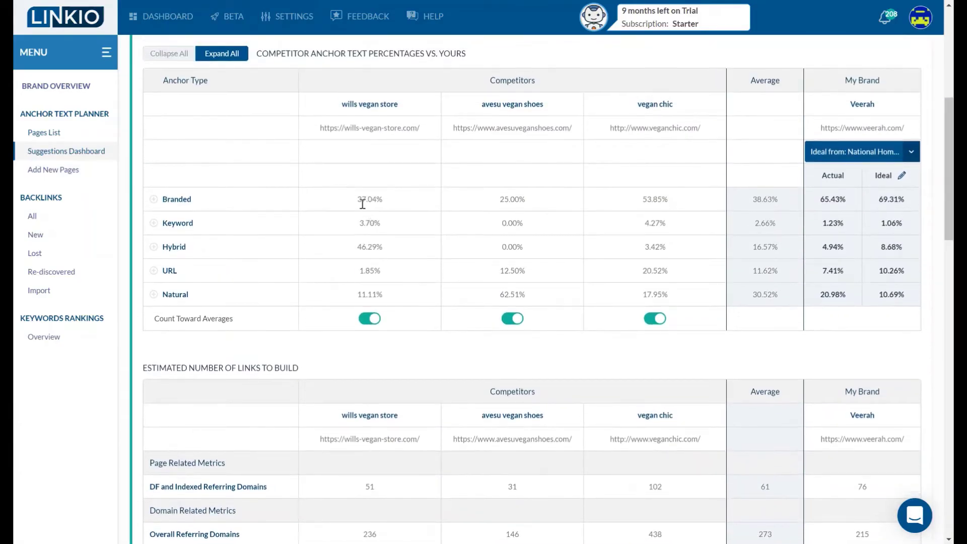
triple_click(362, 203)
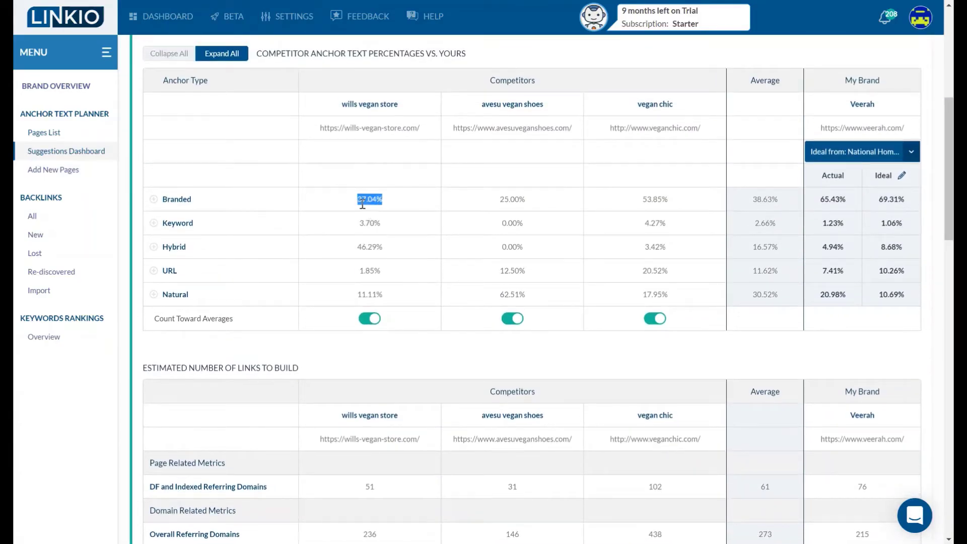
click(155, 250)
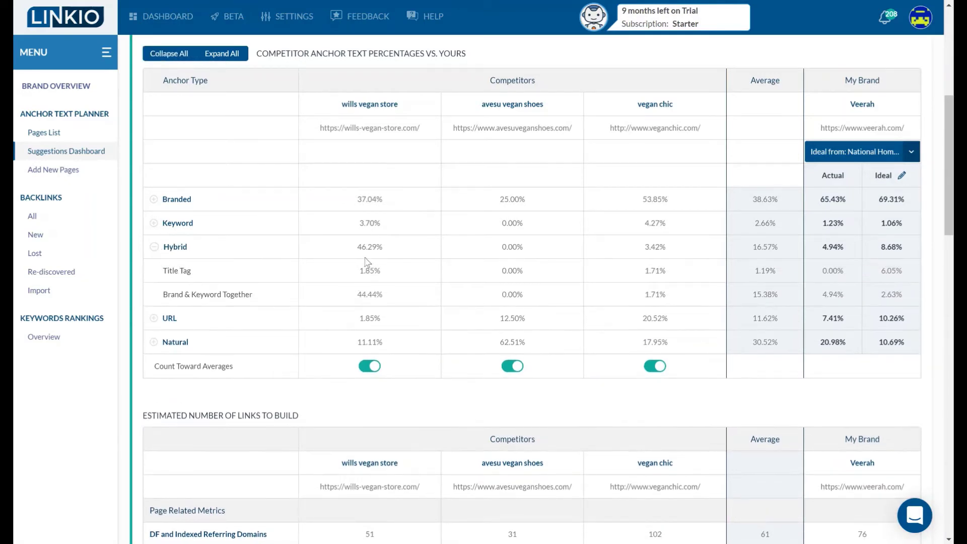
triple_click(404, 132)
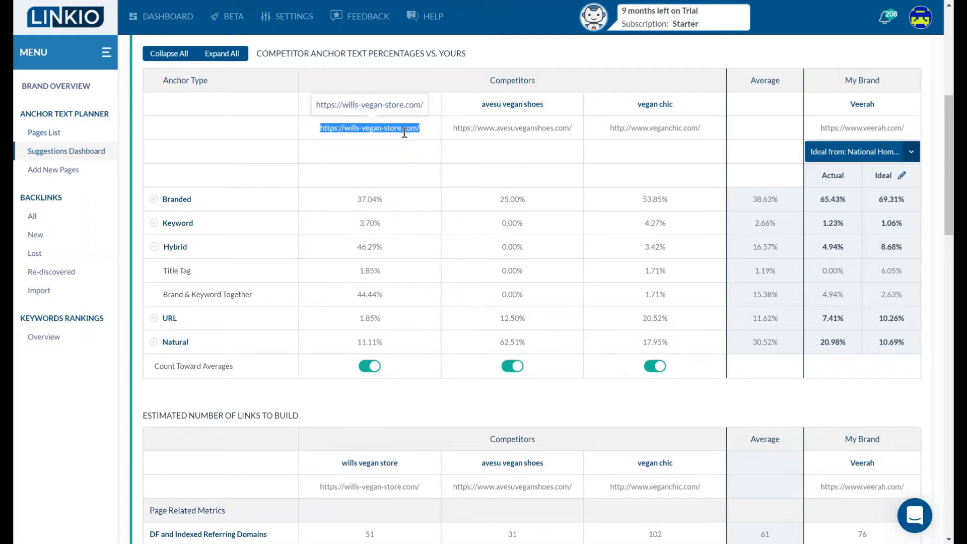
click(402, 144)
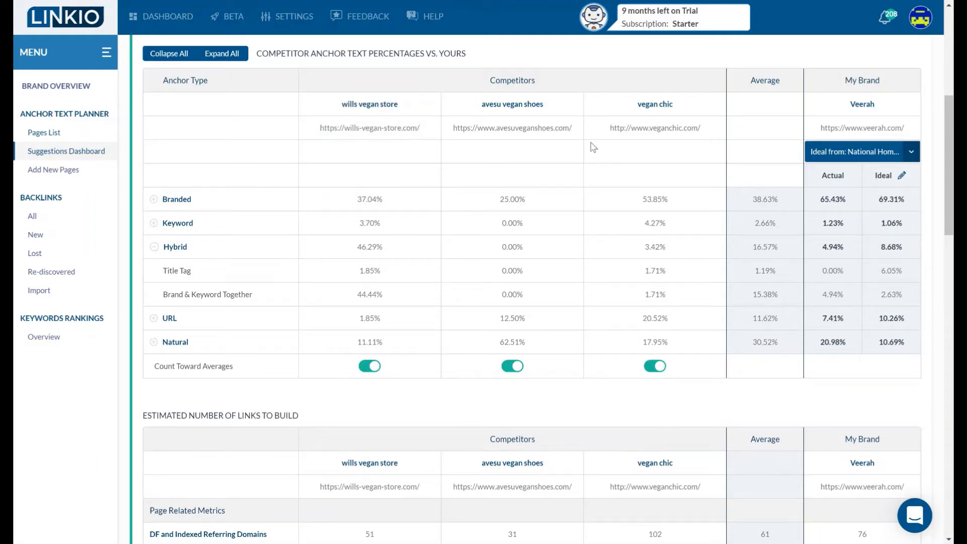
triple_click(373, 134)
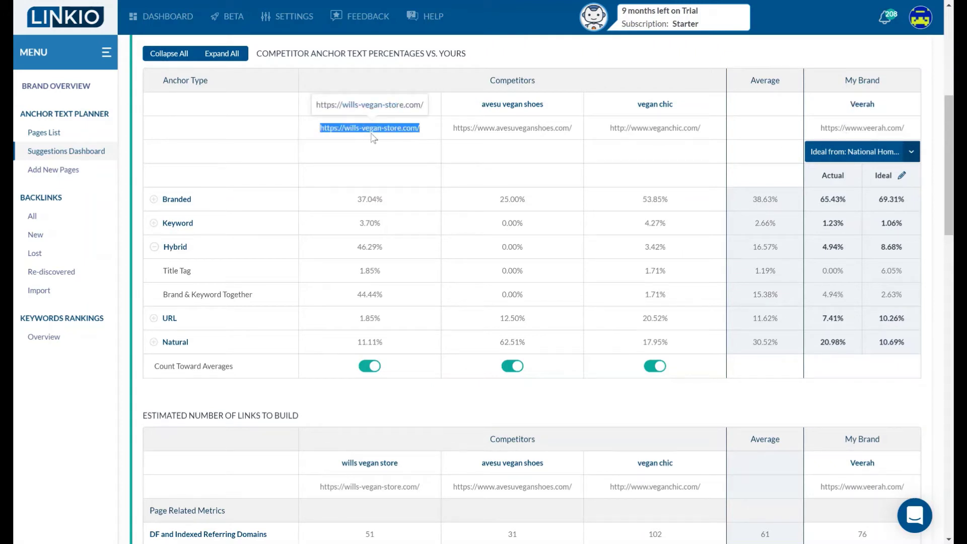
Compare the domain names of wills vegan store, avesu vegan shoes and vegan chic for brand and keyword wording in the anchor text comparison
click(648, 165)
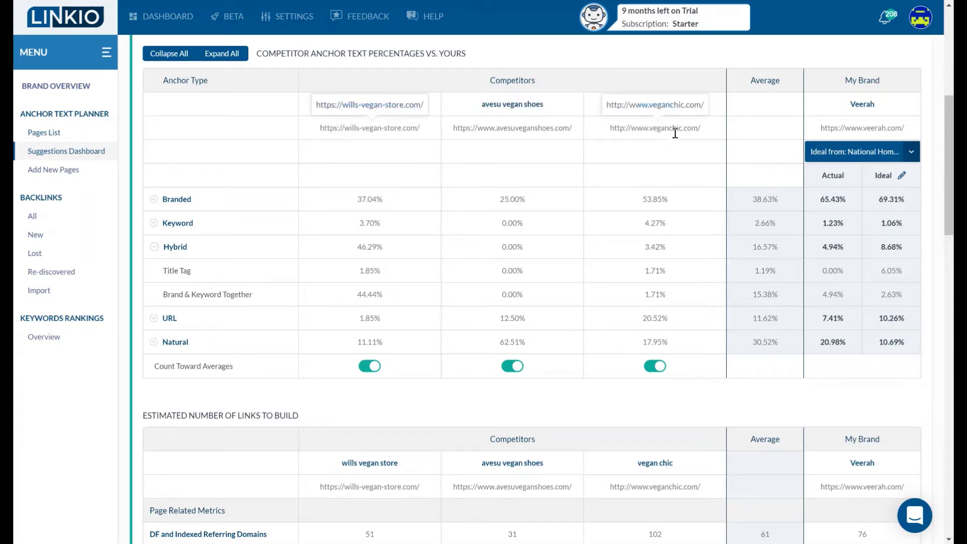
scroll(687, 181, down, 1)
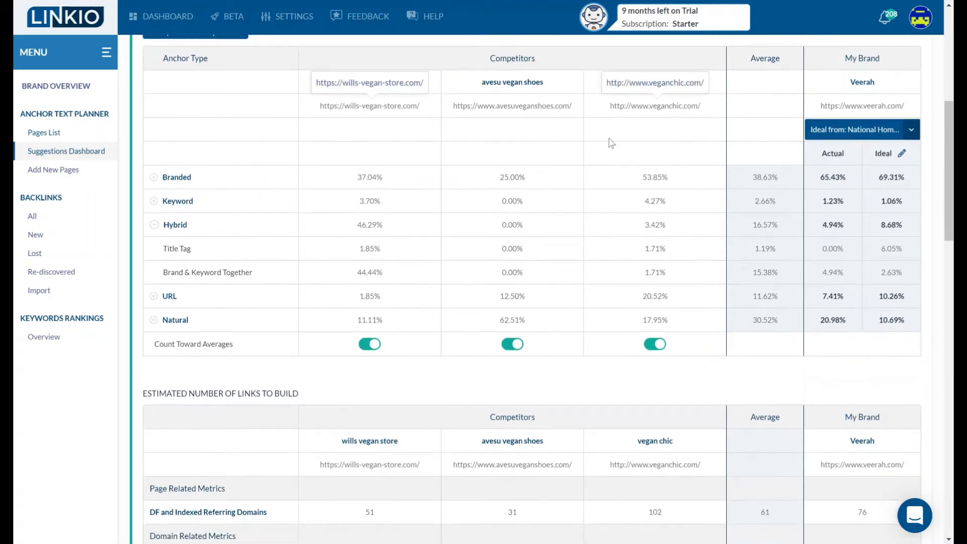
double_click(528, 106)
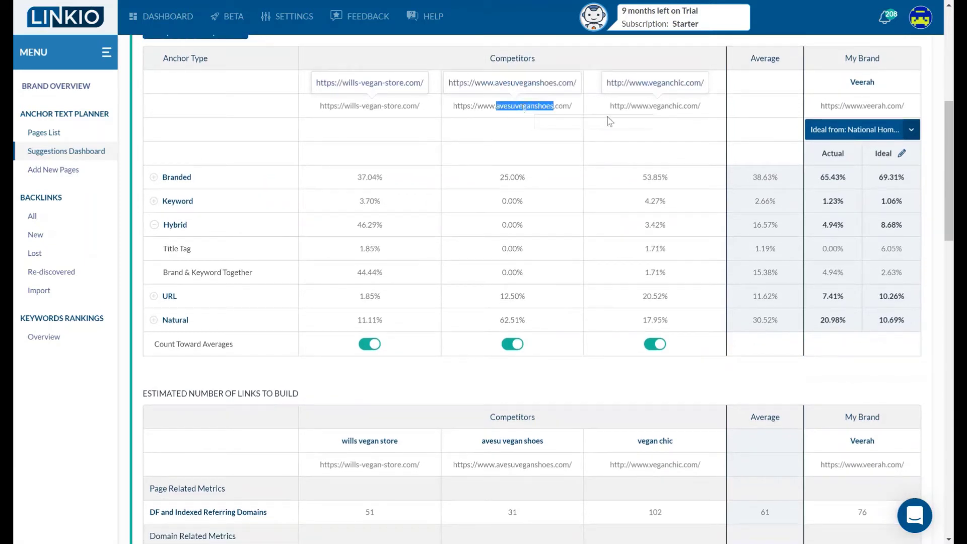
click(668, 103)
double_click(668, 103)
double_click(361, 105)
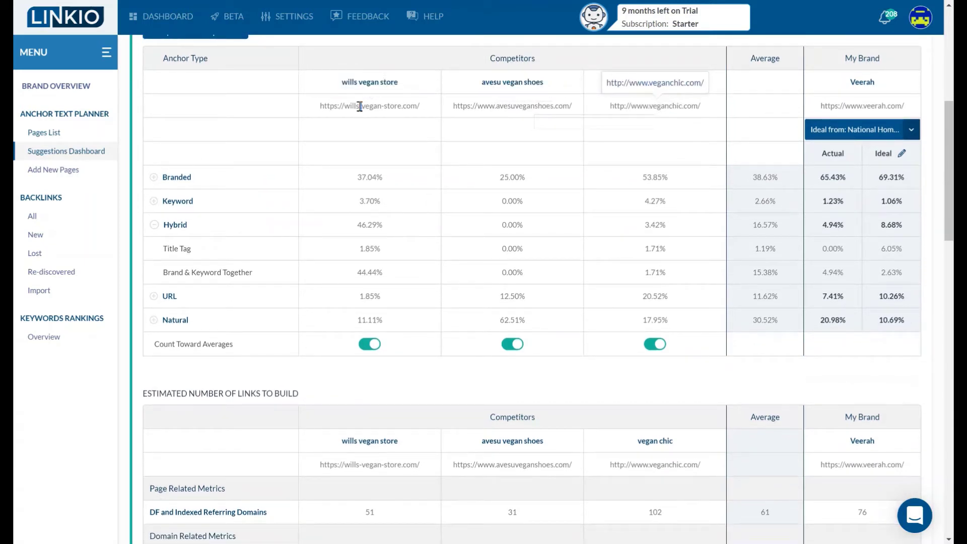
double_click(370, 107)
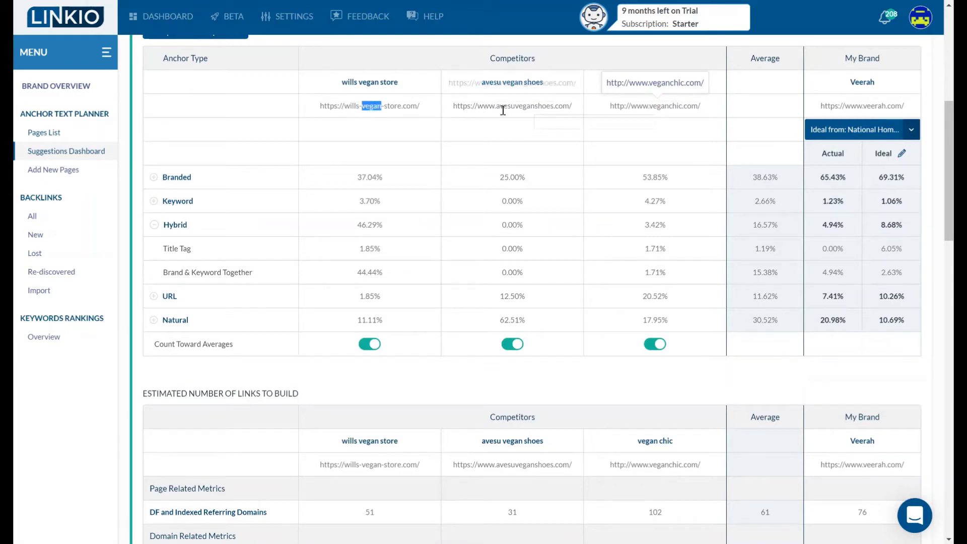
click(523, 106)
double_click(524, 106)
click(633, 107)
double_click(635, 107)
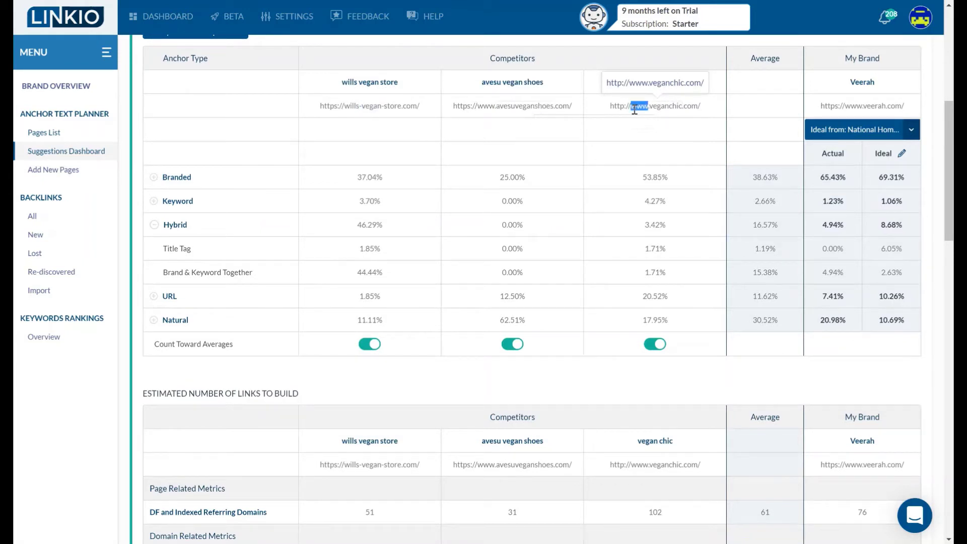
click(635, 108)
Examine the branded, hybrid and natural anchor text percentages of avesu vegan shoes
double_click(499, 178)
click(510, 235)
double_click(505, 323)
click(526, 330)
scroll(471, 319, down, 1)
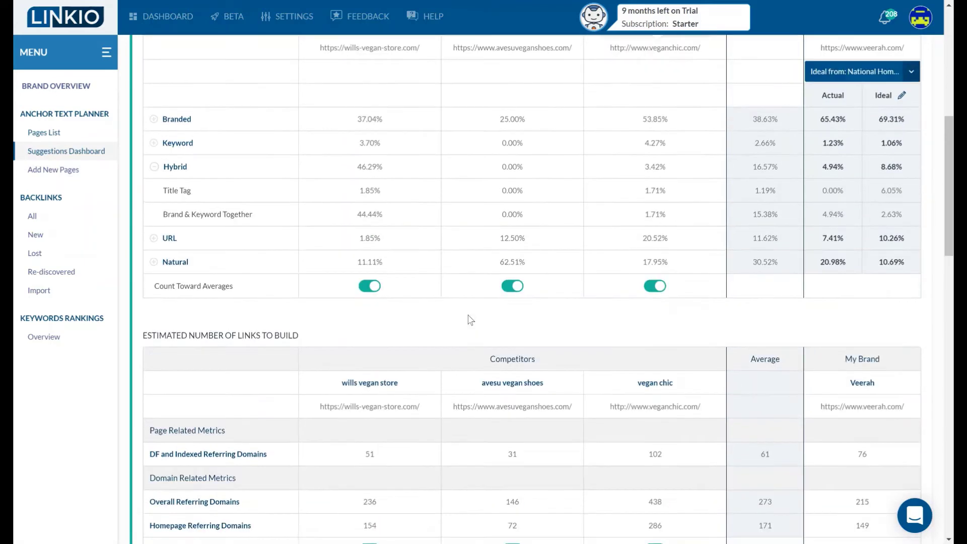
Review the National Homepage templates among the ideal percentage options for Veerah, leaving the selection as it is
scroll(471, 319, up, 1)
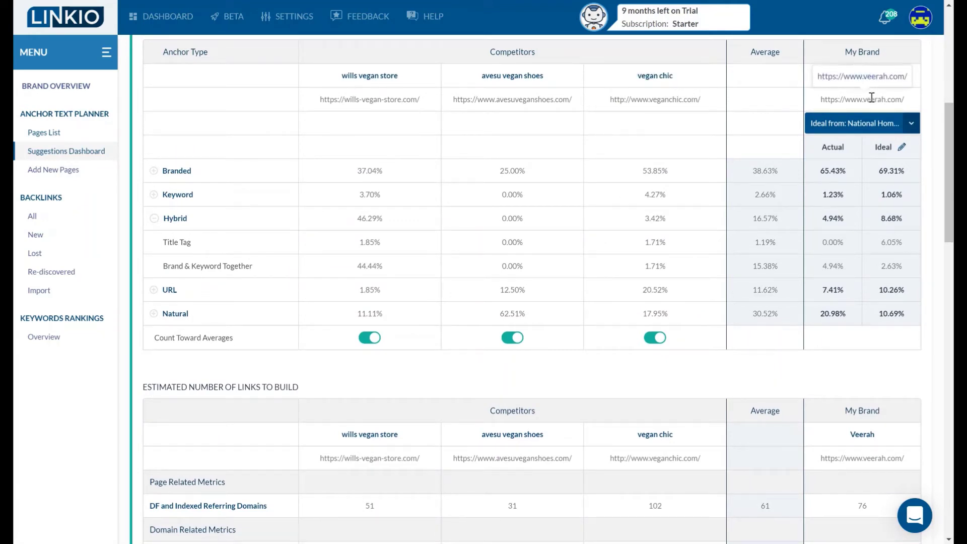
click(910, 126)
scroll(855, 188, down, 4)
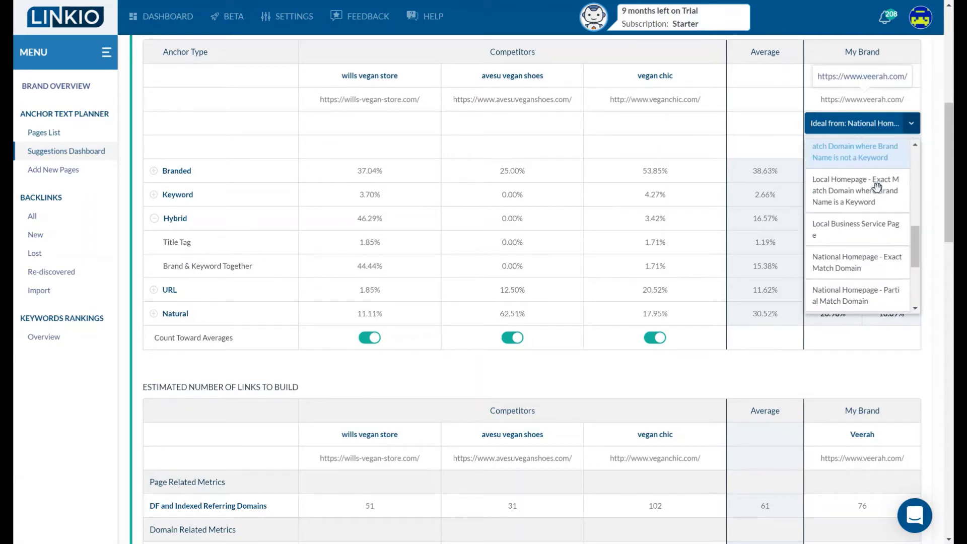
scroll(876, 188, down, 2)
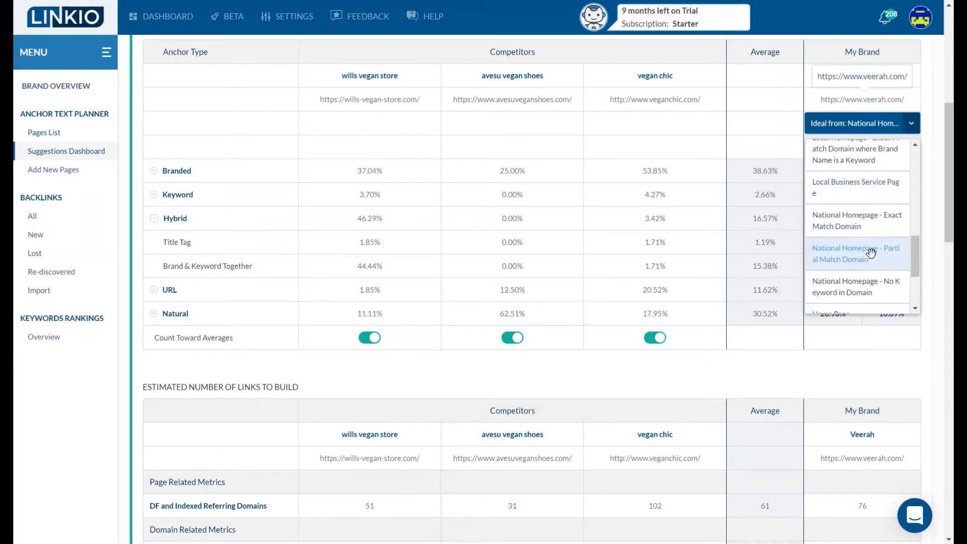
click(929, 270)
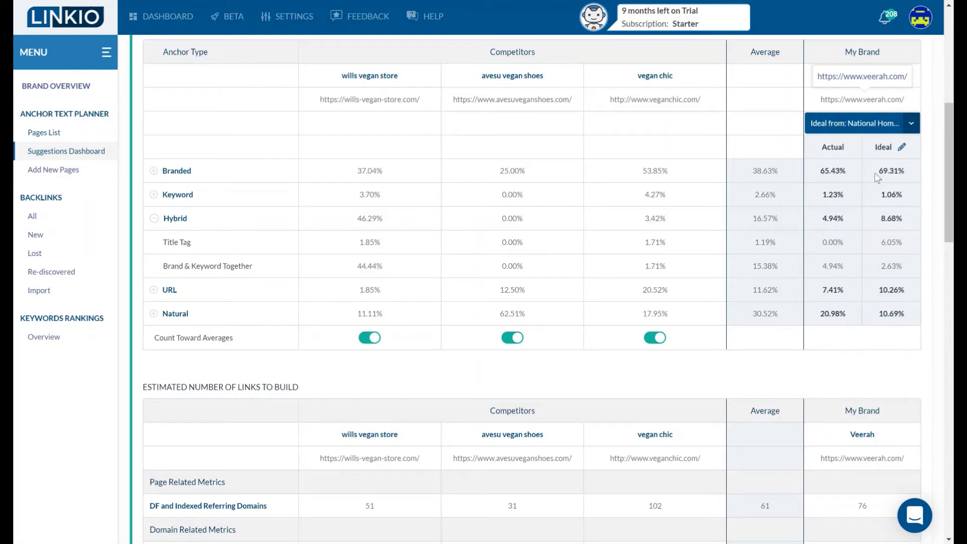
Compare Veerah's actual and ideal percentages for each anchor type, and look over the estimated number of links to build
scroll(887, 172, up, 2)
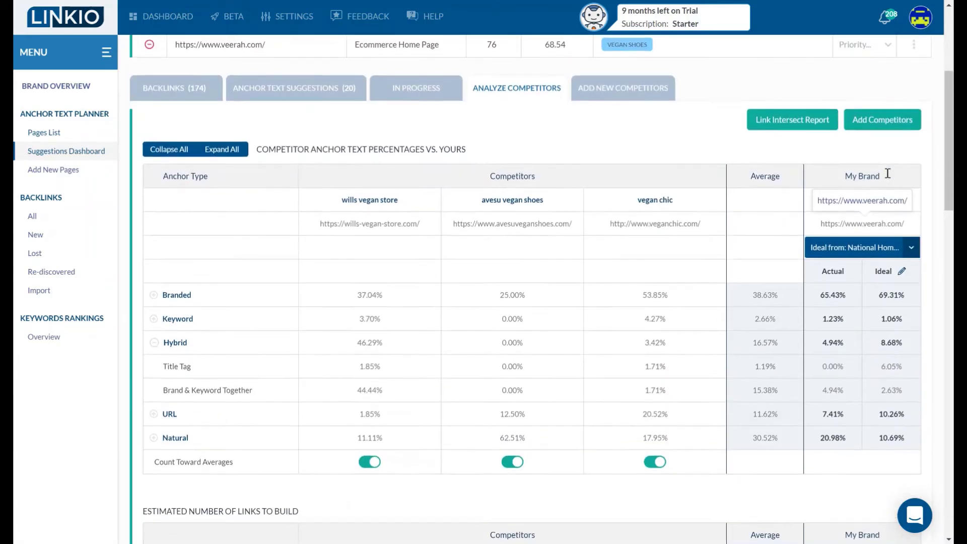
scroll(805, 262, down, 1)
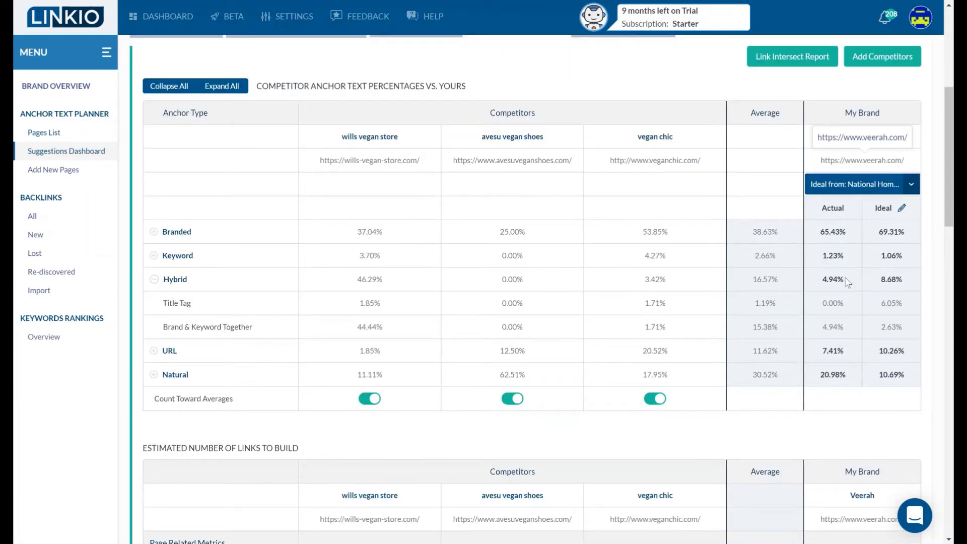
scroll(865, 272, down, 2)
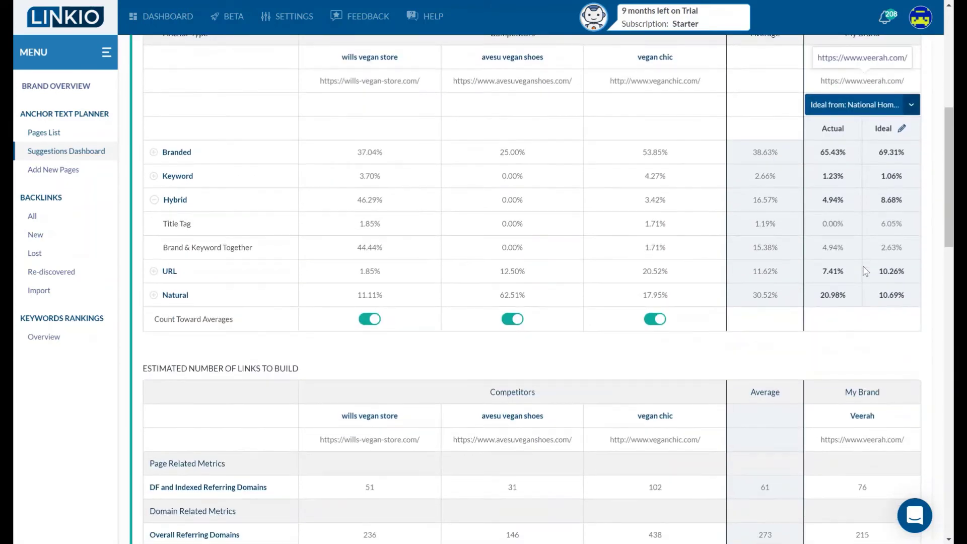
scroll(865, 271, down, 3)
scroll(865, 272, up, 1)
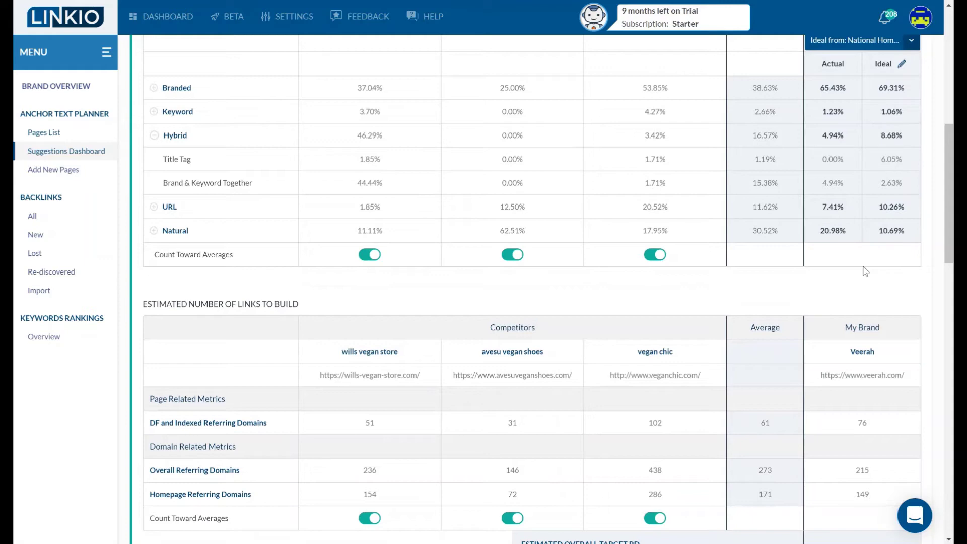
scroll(865, 271, down, 1)
scroll(865, 272, up, 1)
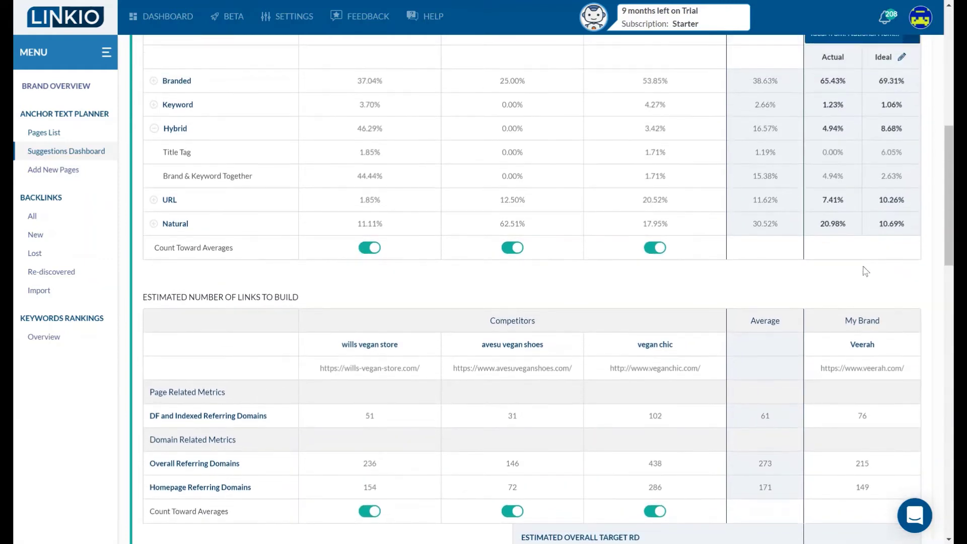
Compare Veerah's URL with the vegan chic domain, and its dofollow and indexed referring domains with those of the three competitors
scroll(865, 272, up, 5)
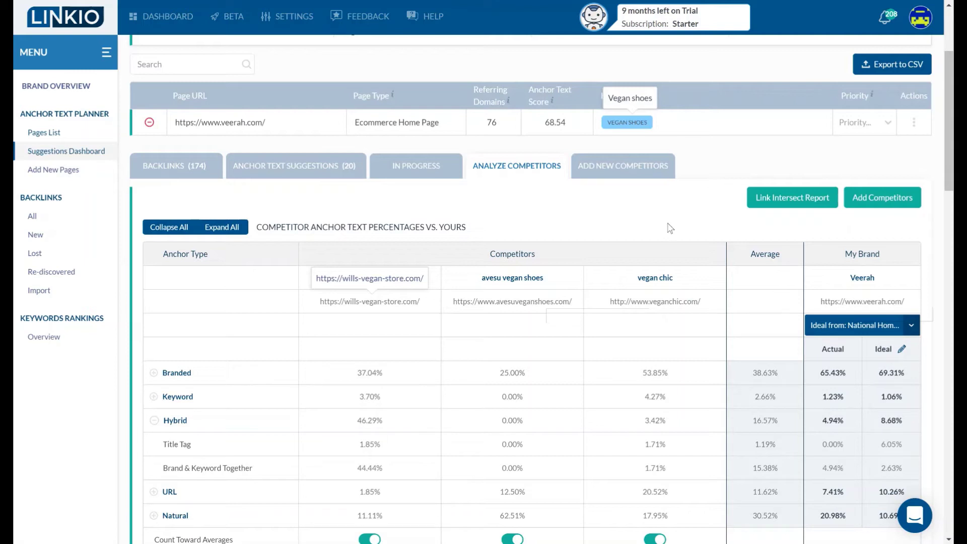
triple_click(653, 305)
click(615, 307)
double_click(655, 304)
click(673, 305)
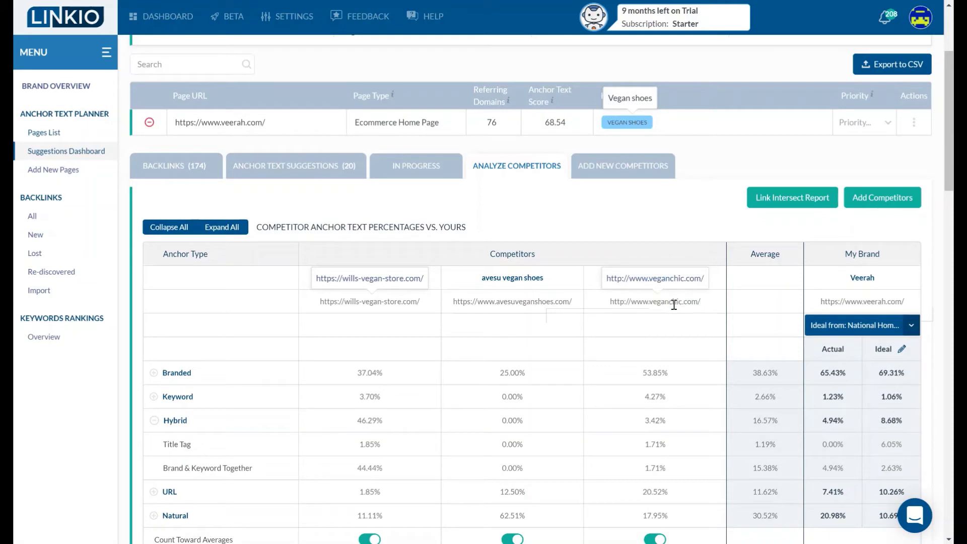
triple_click(868, 303)
click(860, 303)
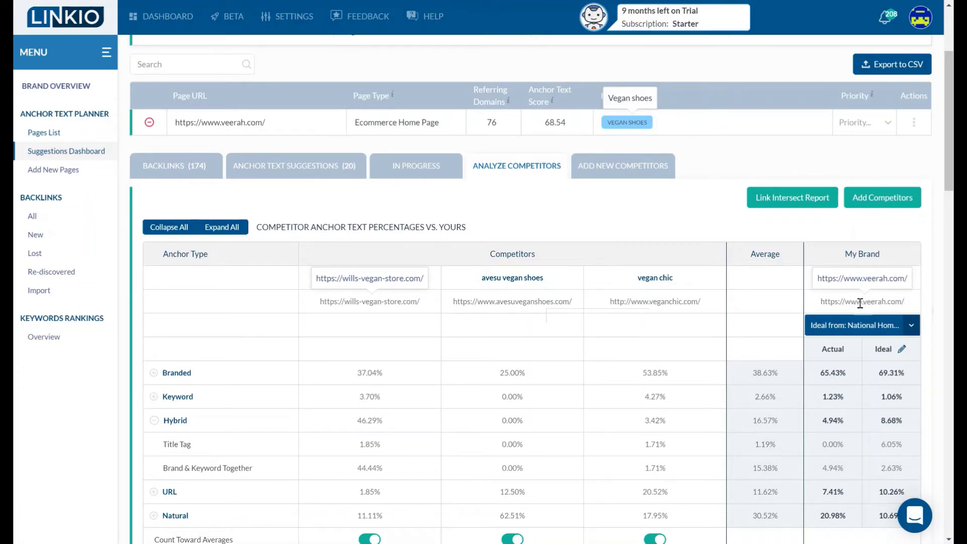
scroll(717, 319, down, 5)
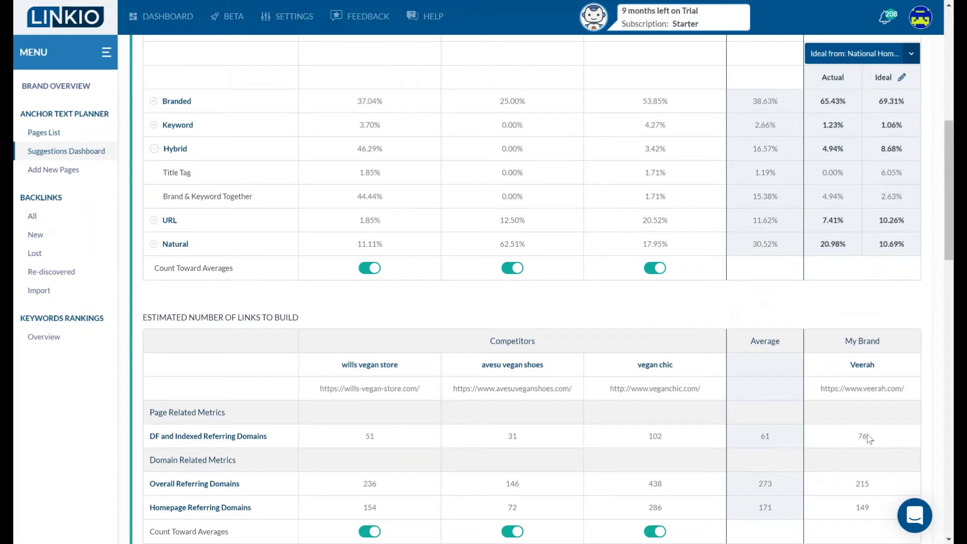
drag(867, 438, 323, 432)
scroll(498, 244, up, 4)
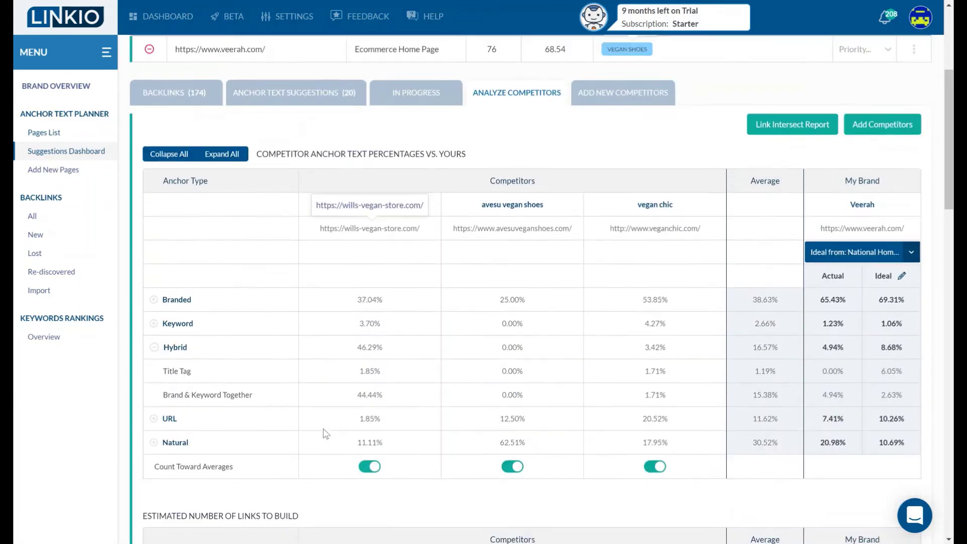
click(610, 100)
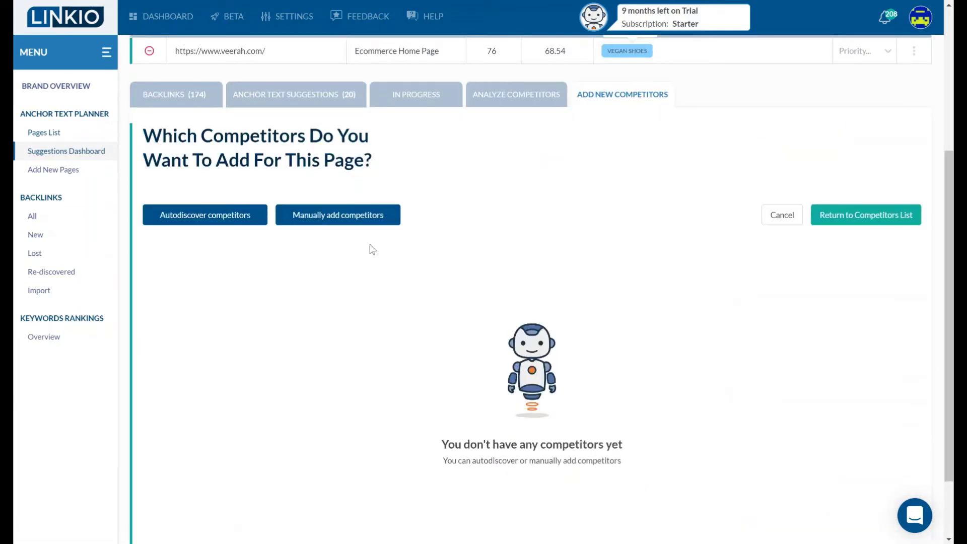
scroll(371, 248, down, 2)
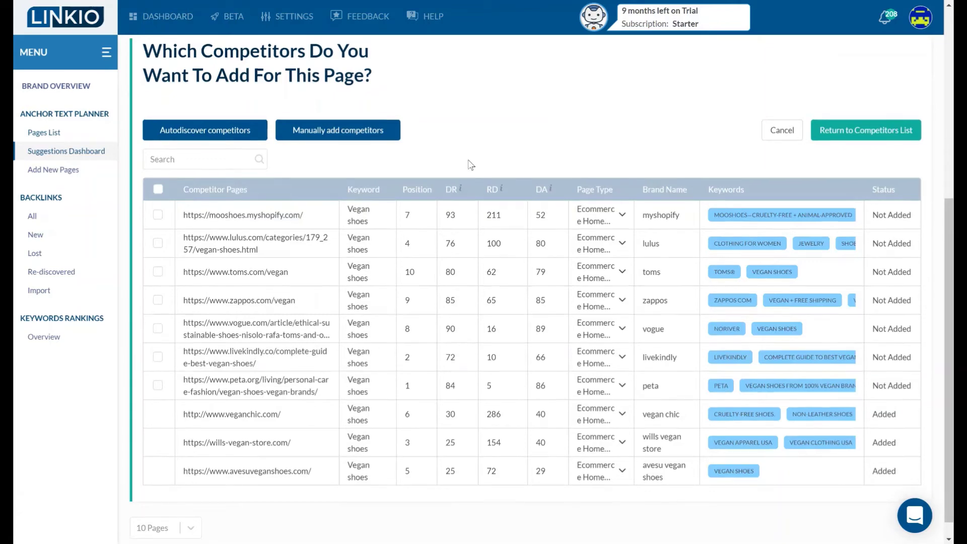
scroll(479, 202, up, 5)
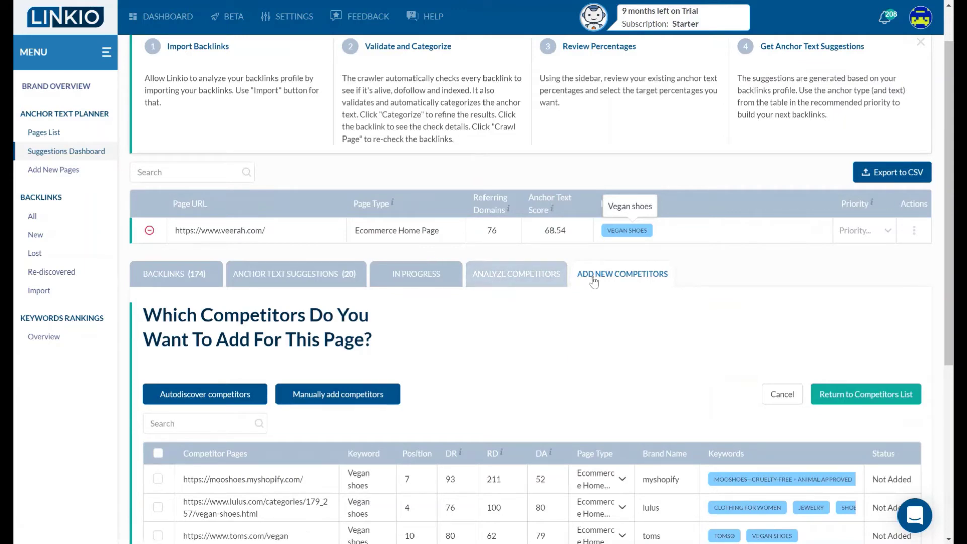
click(516, 276)
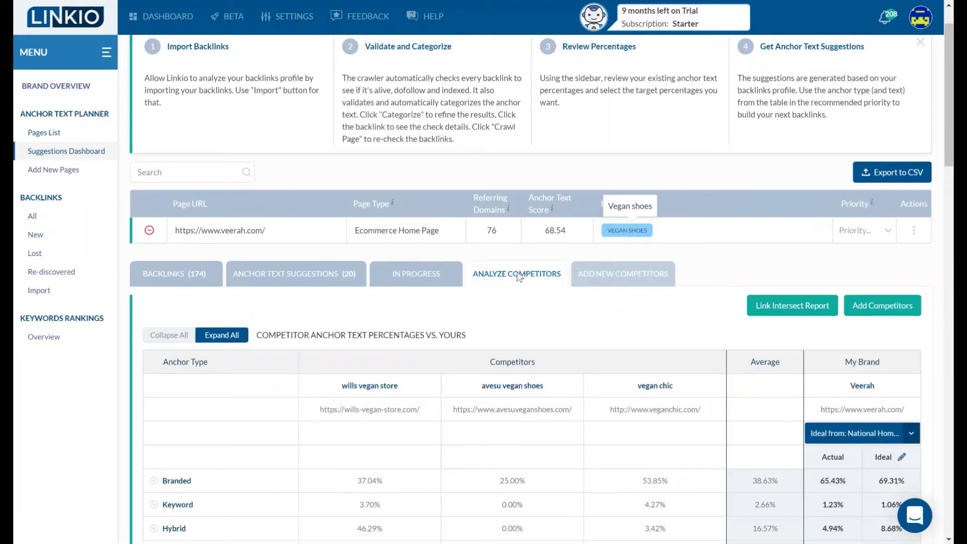
click(606, 275)
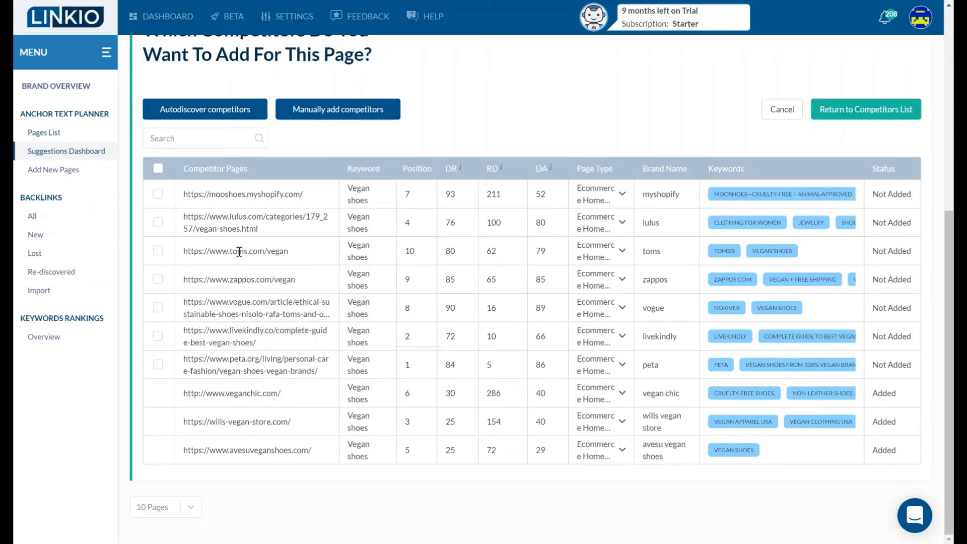
triple_click(242, 282)
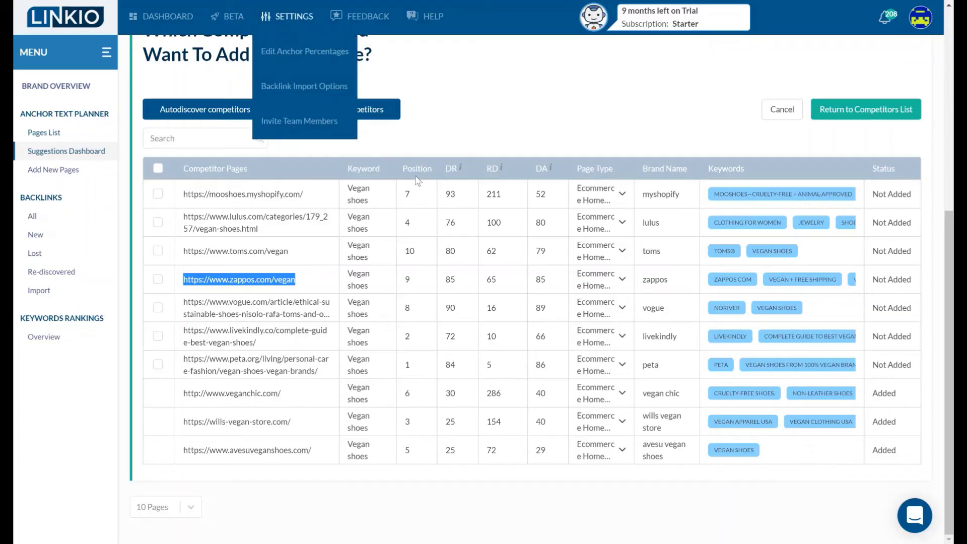
Review the list of anchor text suggestions for Veerah's homepage, checking the suggested anchor types and texts
scroll(470, 135, up, 5)
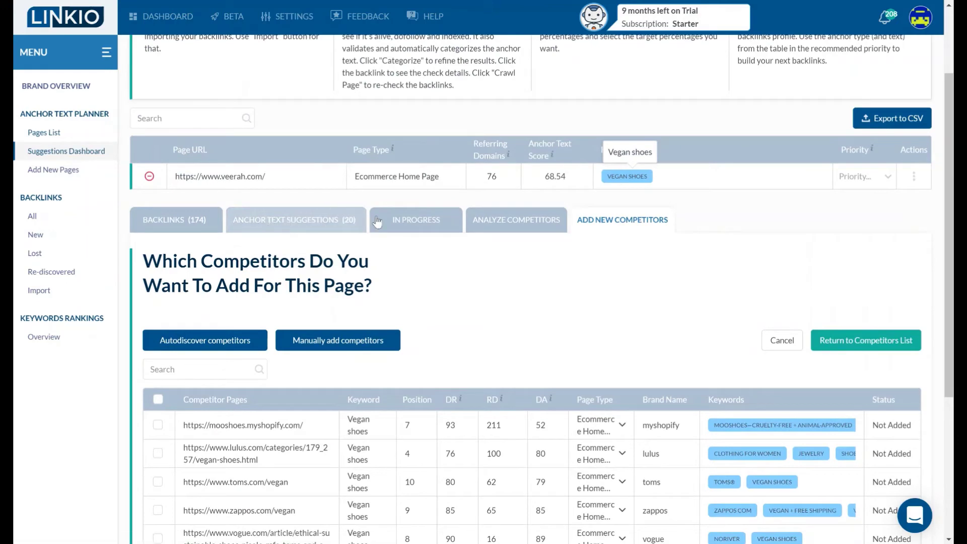
click(327, 220)
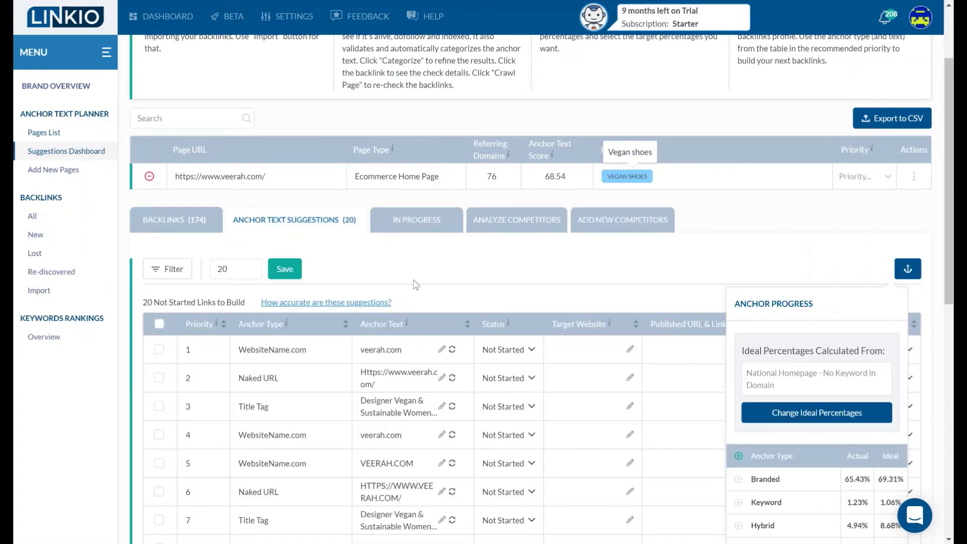
scroll(371, 202, down, 3)
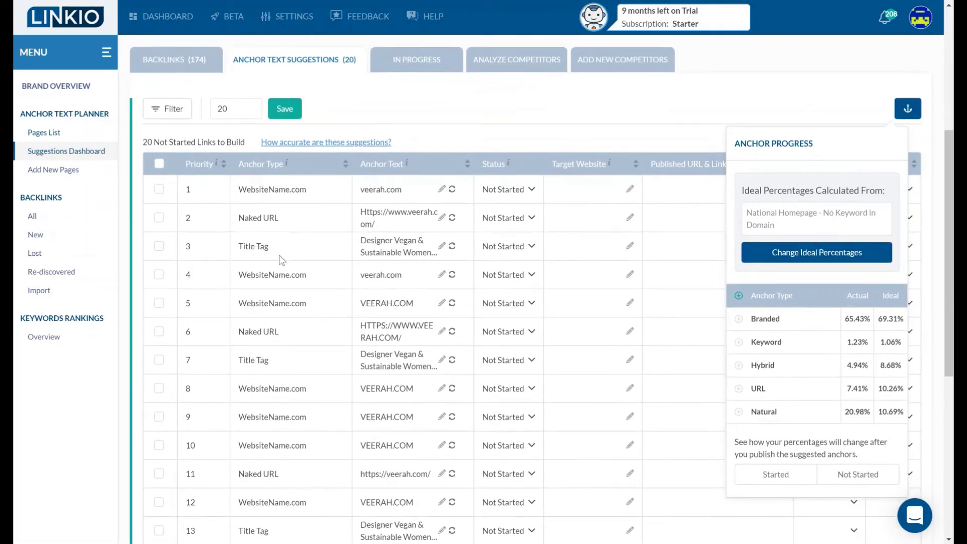
scroll(378, 363, down, 7)
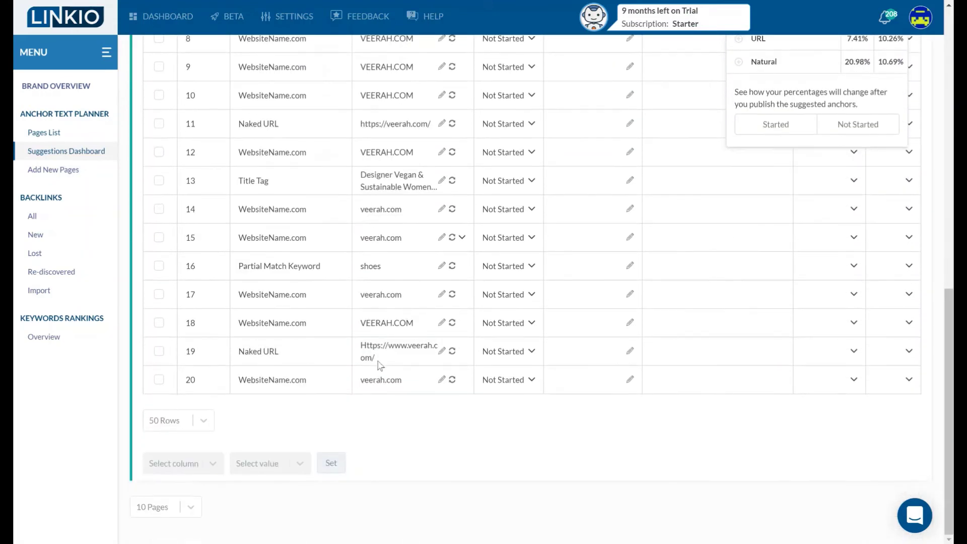
scroll(379, 364, up, 6)
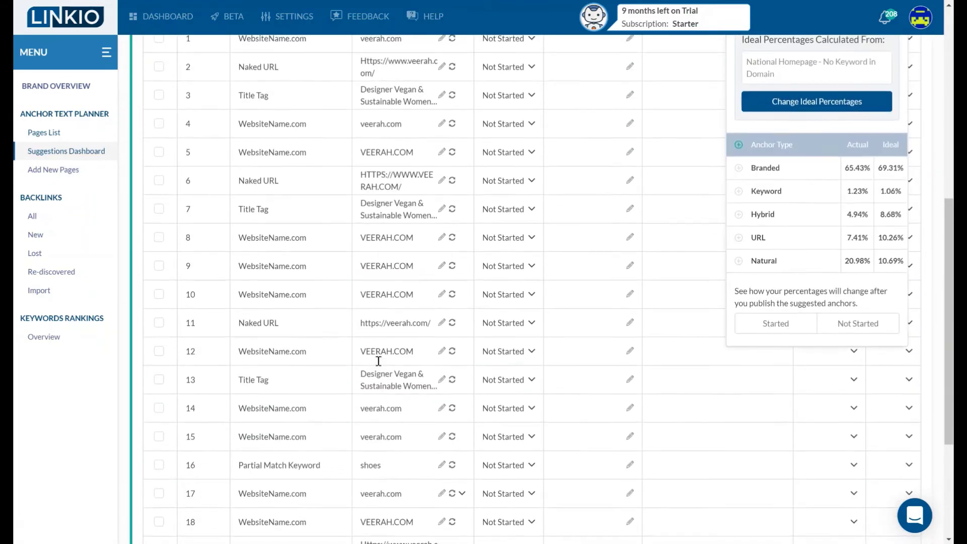
scroll(627, 283, up, 6)
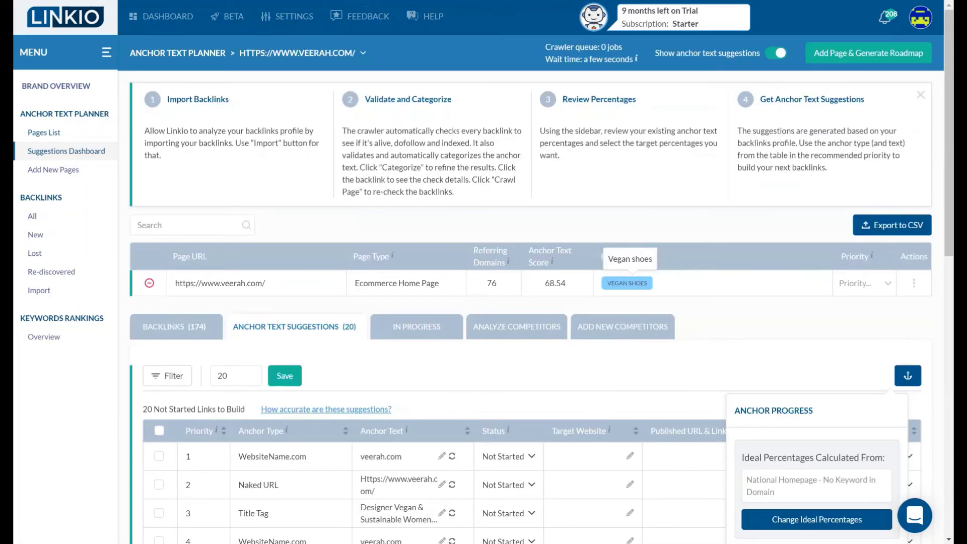
scroll(350, 295, down, 1)
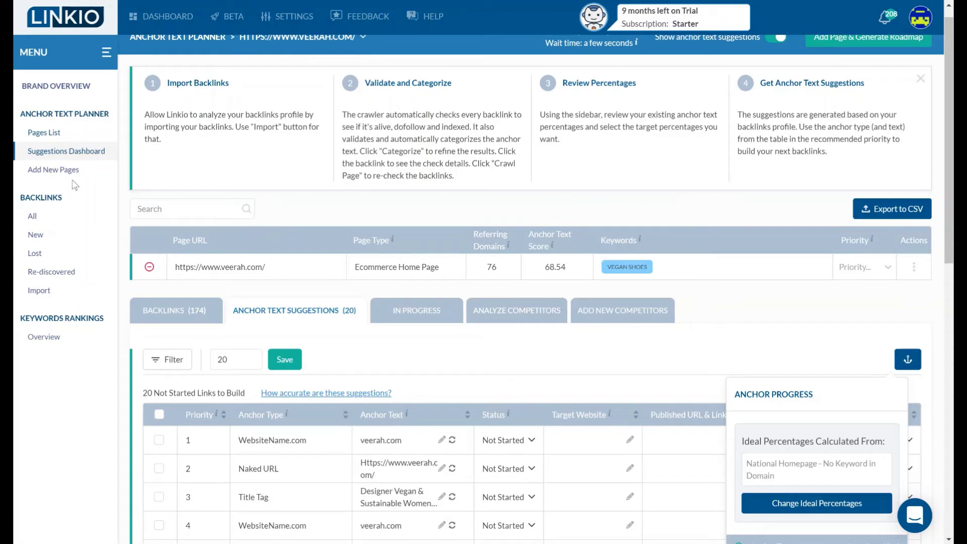
click(53, 169)
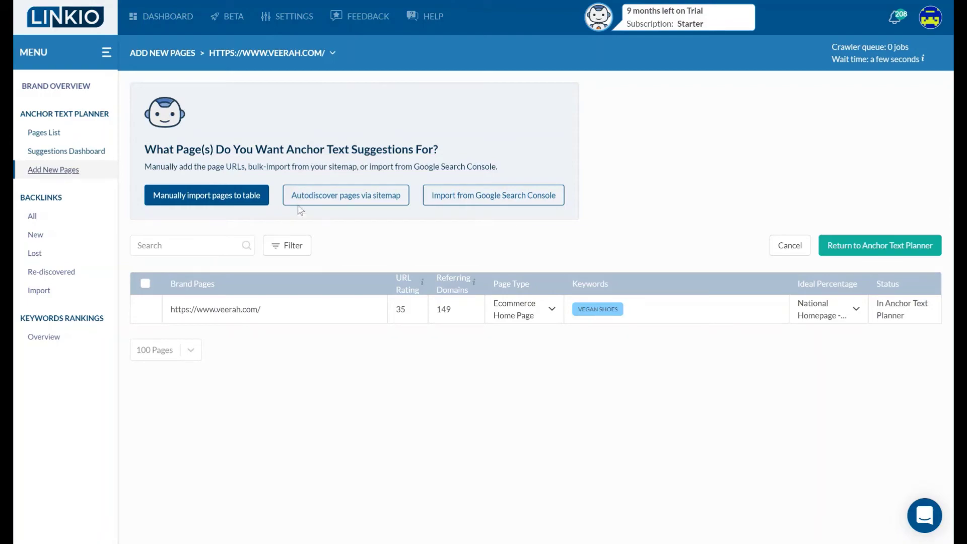
click(221, 201)
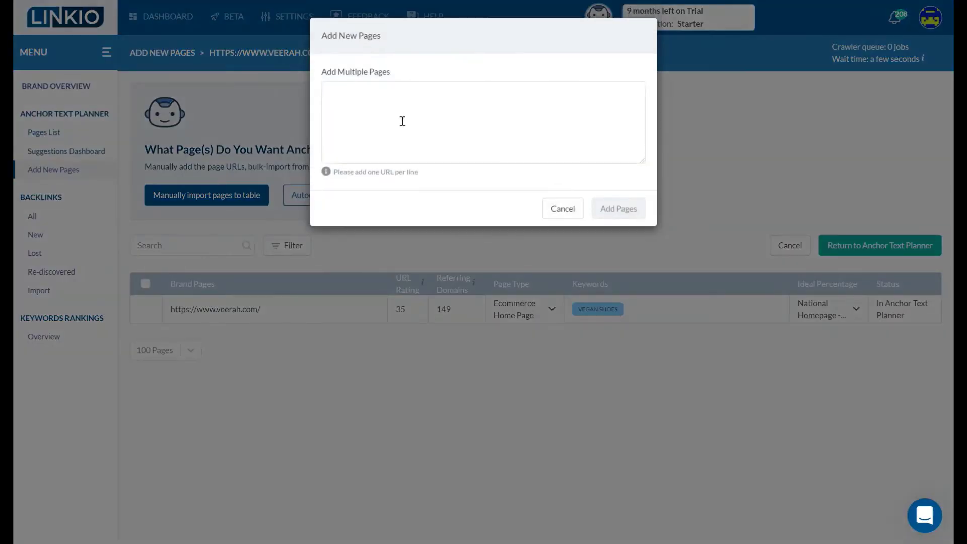
click(401, 121)
text(https://www.veerah.com/collections/shoes)
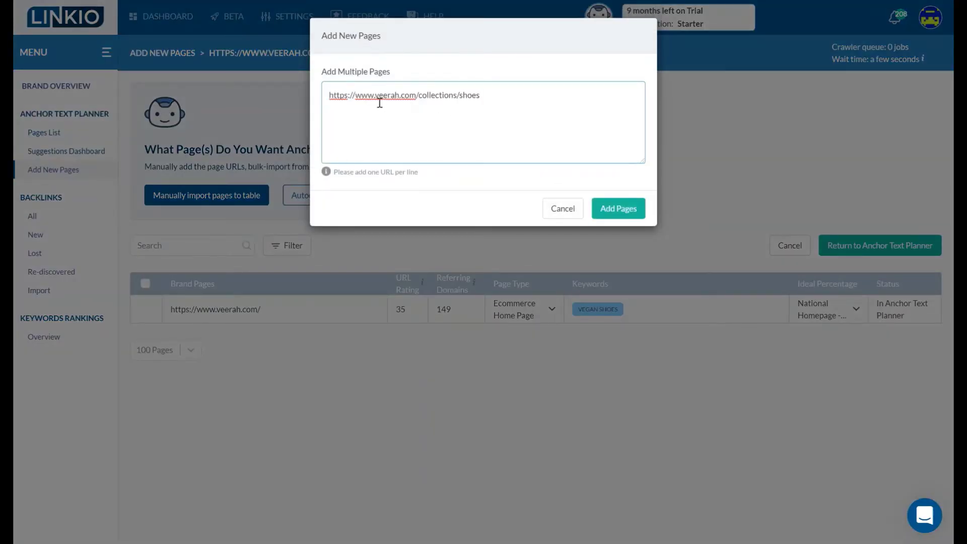
click(611, 210)
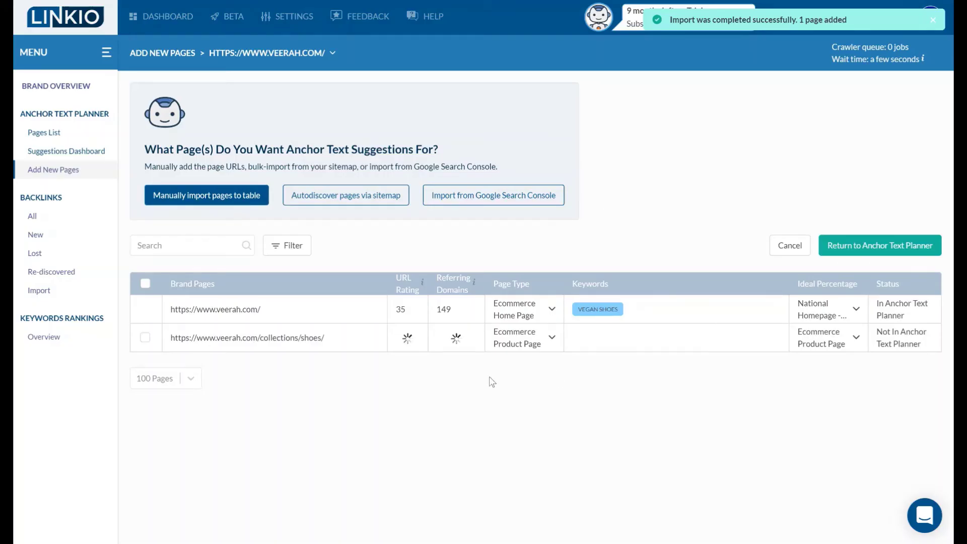
Assign the keyword "vegan heels" to the newly imported shoes collection page
click(593, 340)
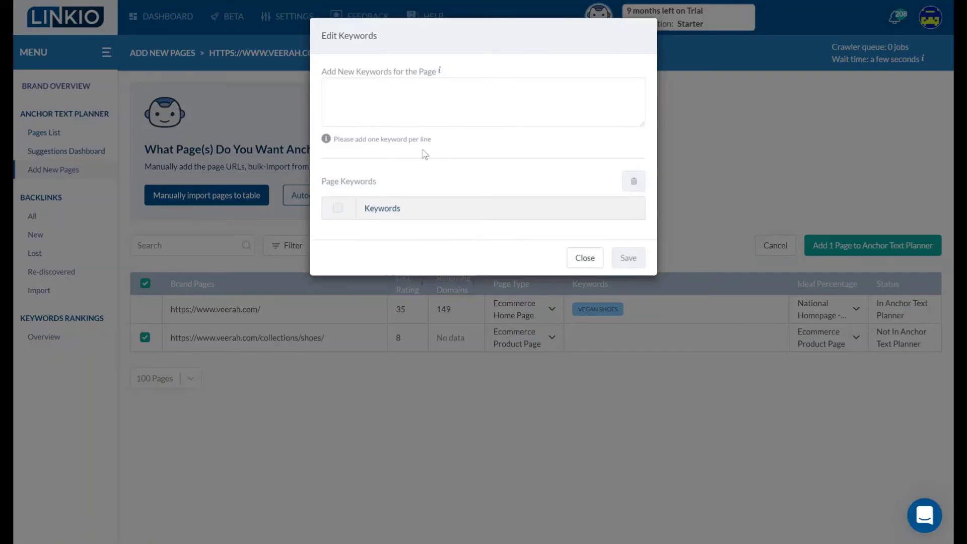
click(413, 110)
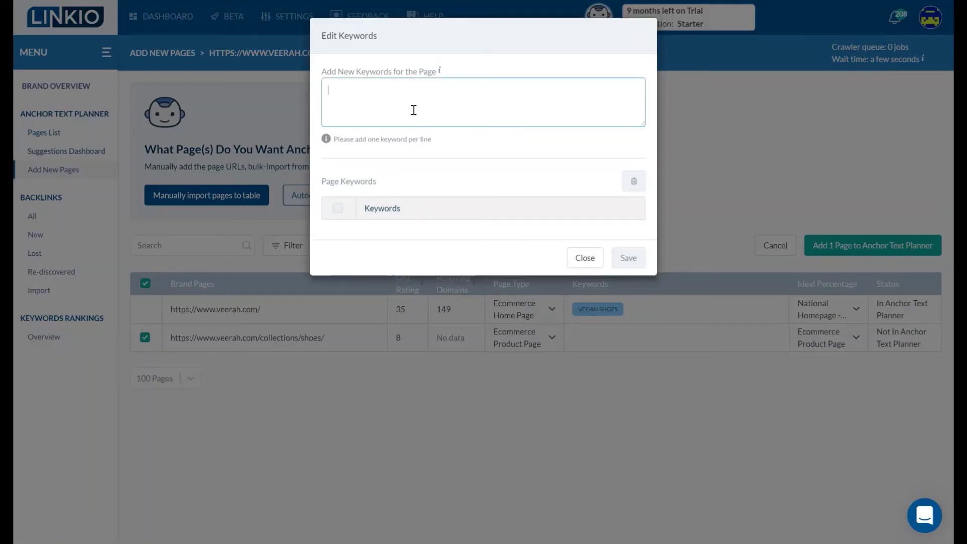
text(vegan heels)
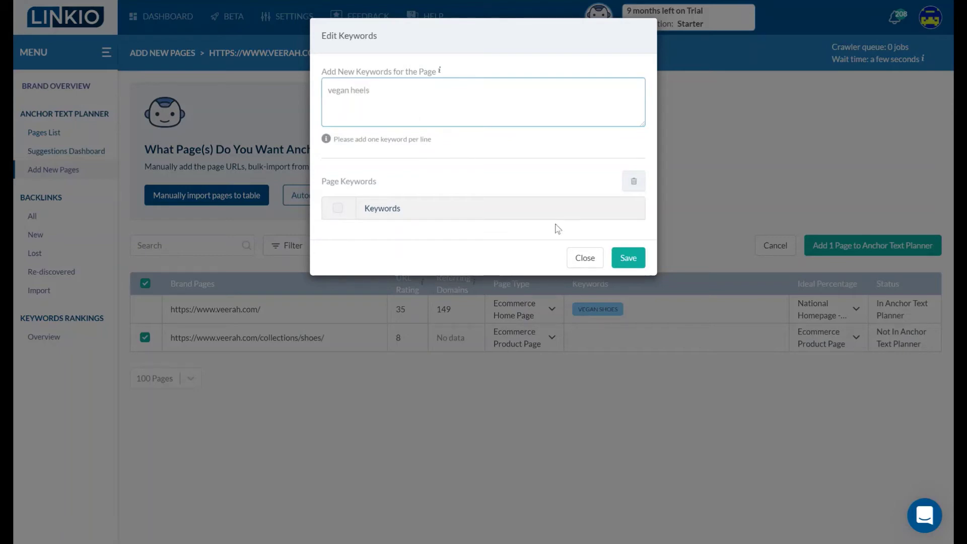
click(627, 257)
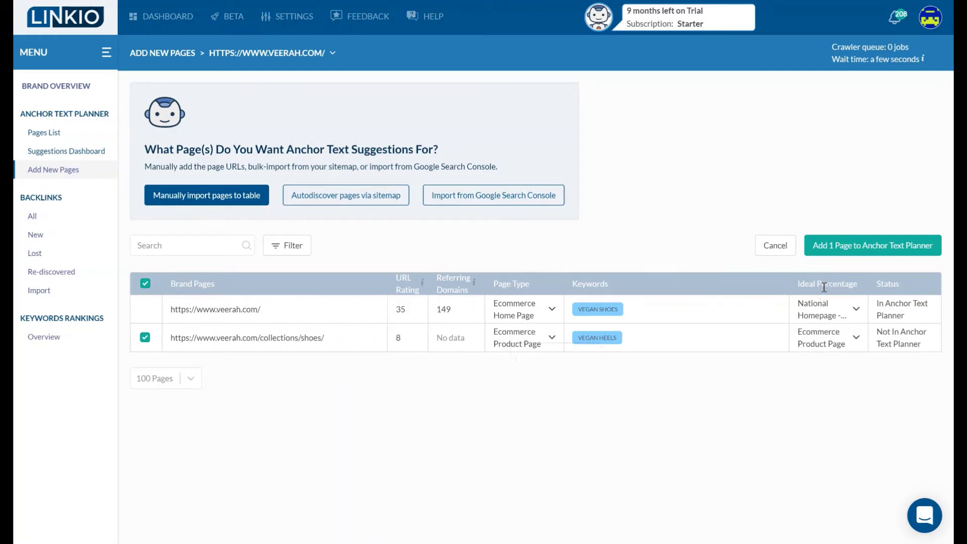
Check the shoes collection page's ideal percentage options, keep Ecommerce Product Page, and add the page to the Anchor Text Planner
click(814, 347)
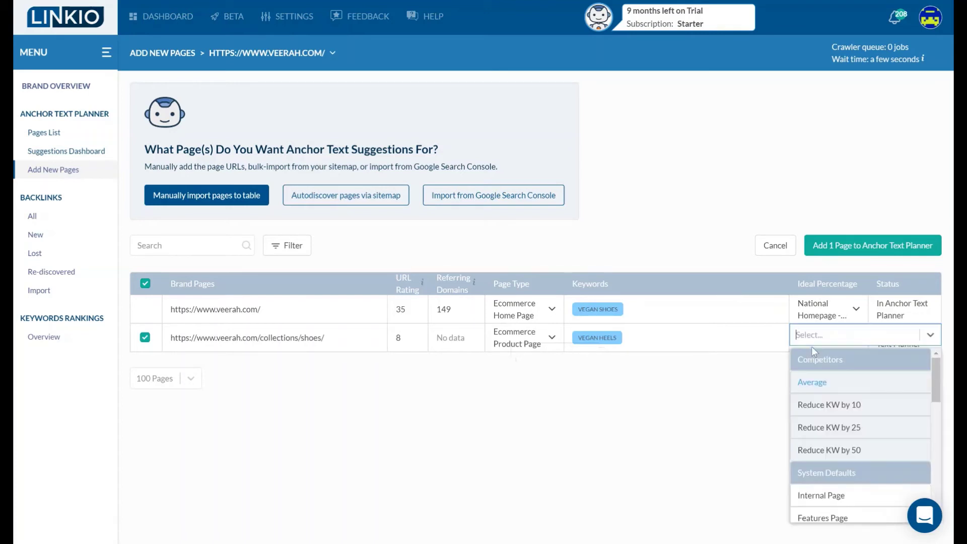
click(737, 393)
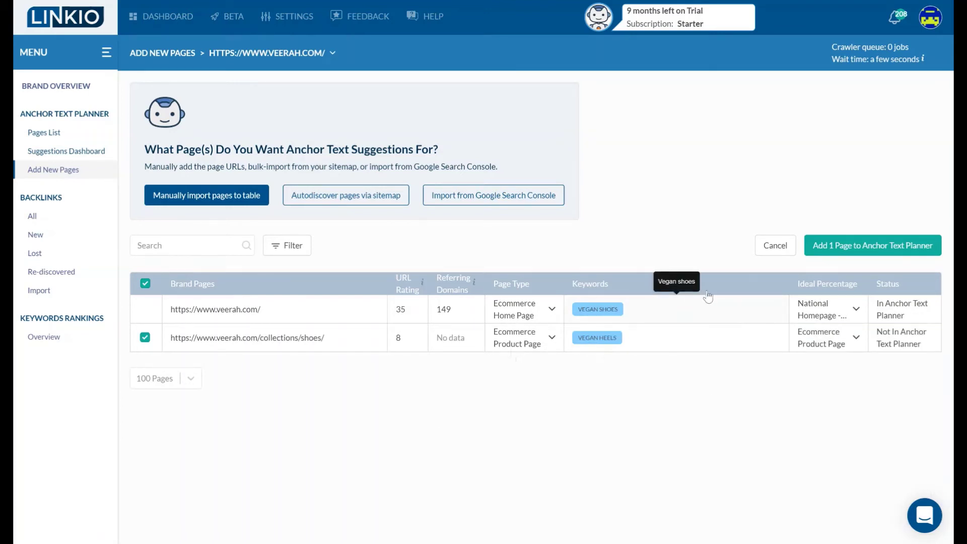
click(852, 243)
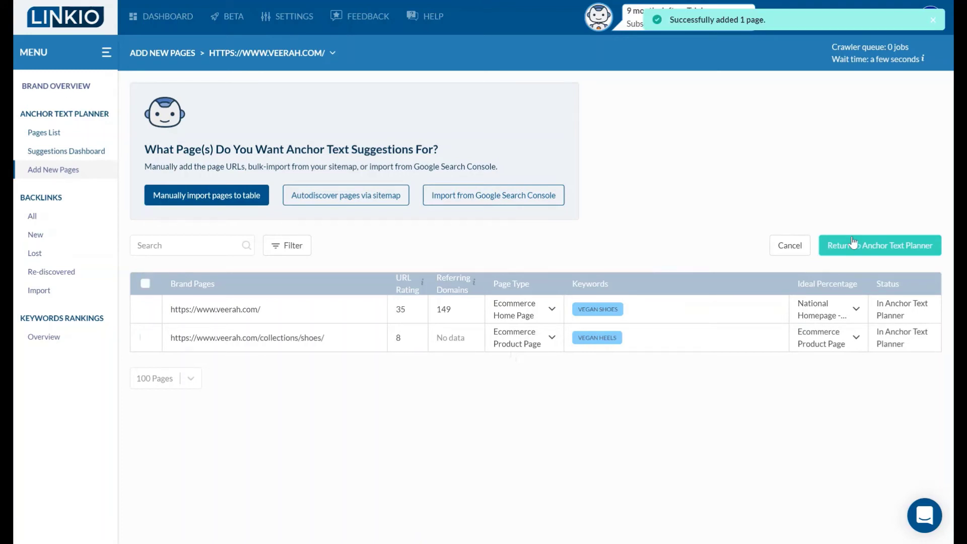
click(872, 249)
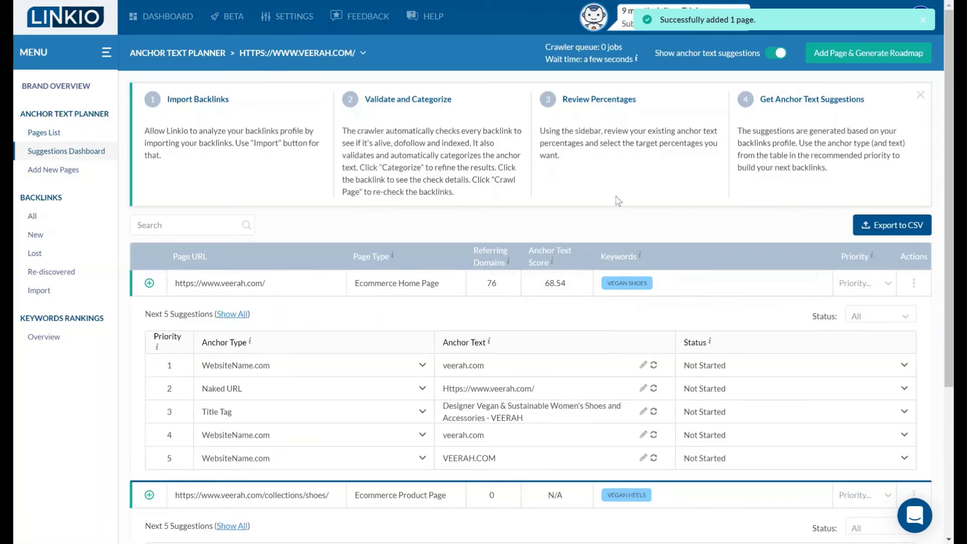
Look over the shoes collection page's suggestions and competitor options, and check the brand's keyword rankings overview
scroll(345, 297, down, 4)
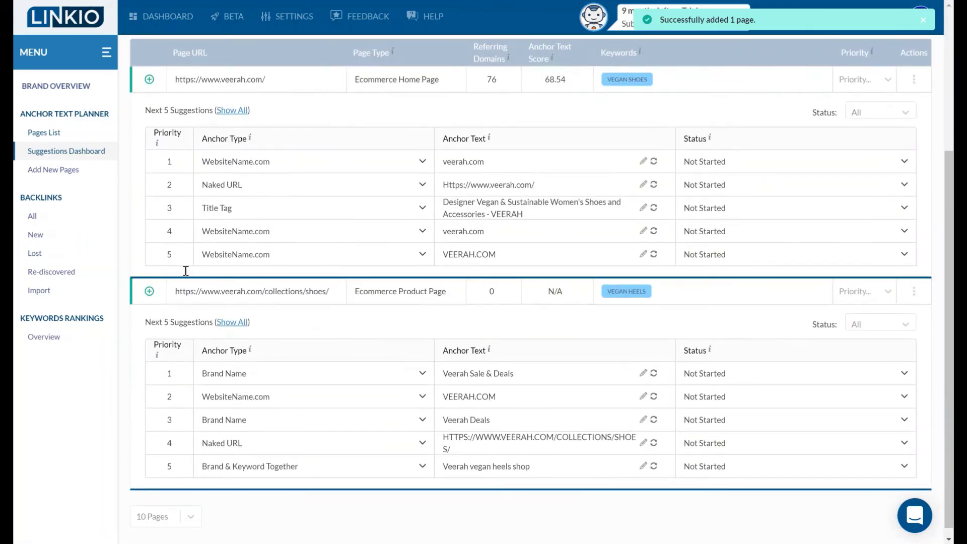
click(149, 291)
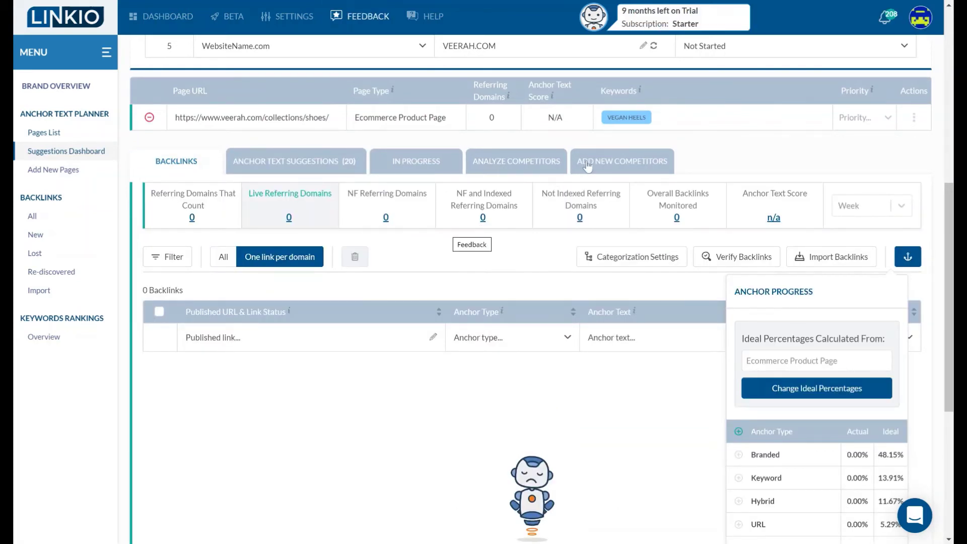
click(590, 169)
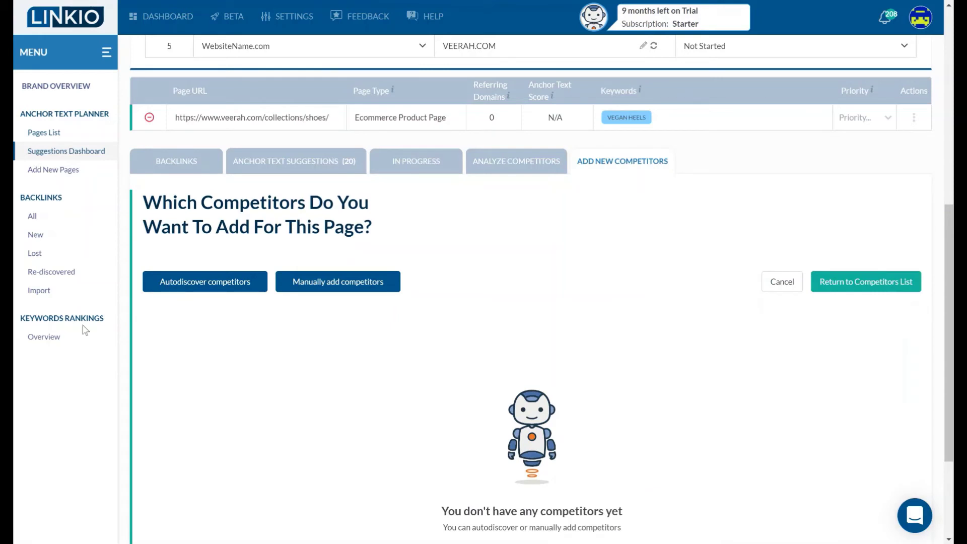
click(67, 342)
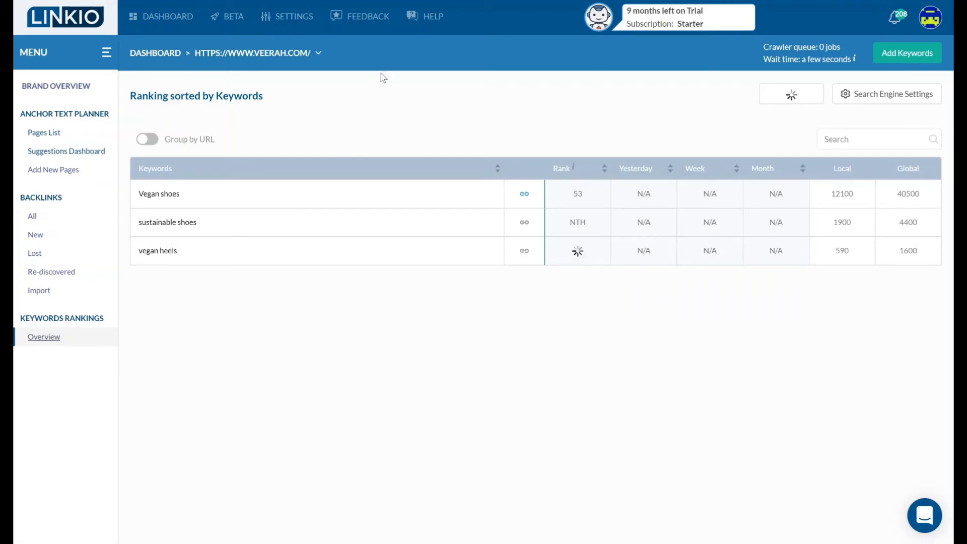
Autodiscover competitors for the shoes collection page using the keyword "vegan heels"
click(45, 134)
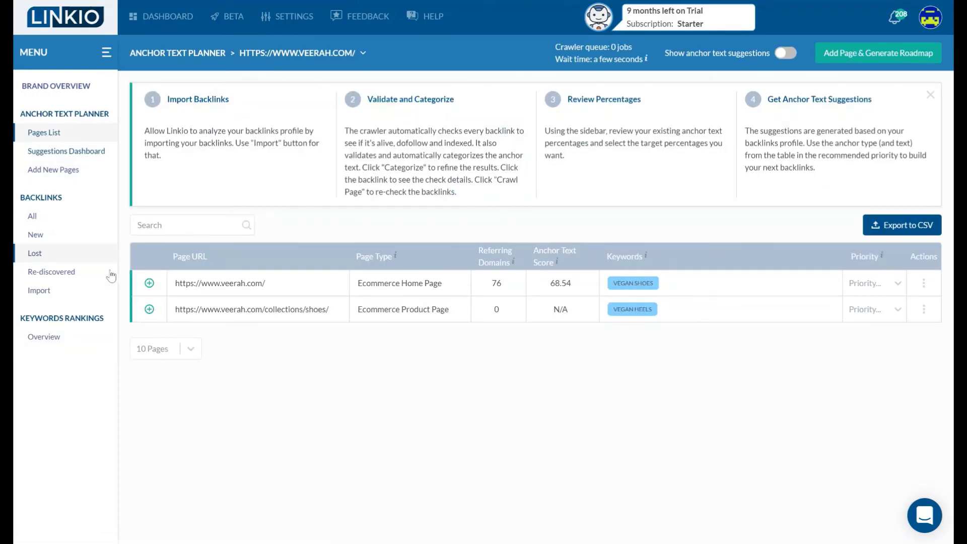
click(149, 309)
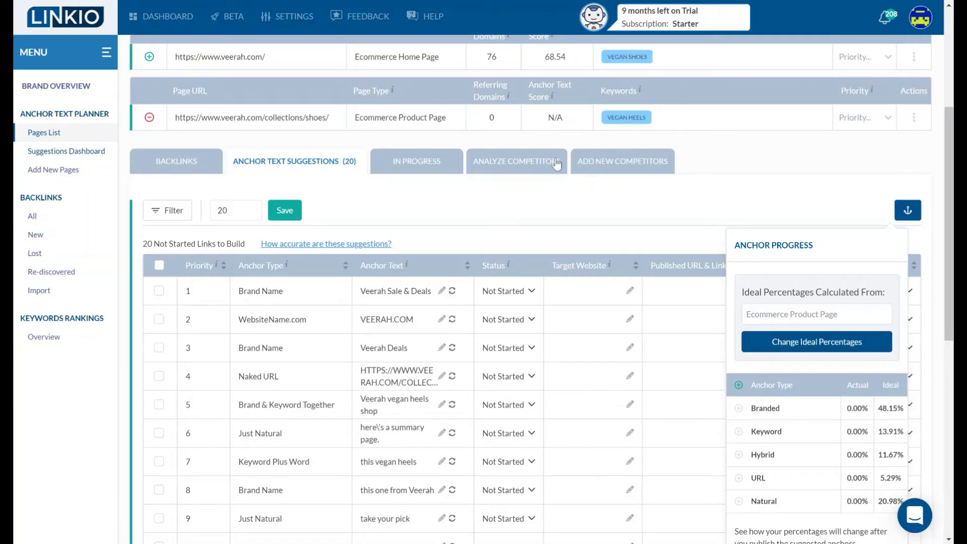
click(595, 168)
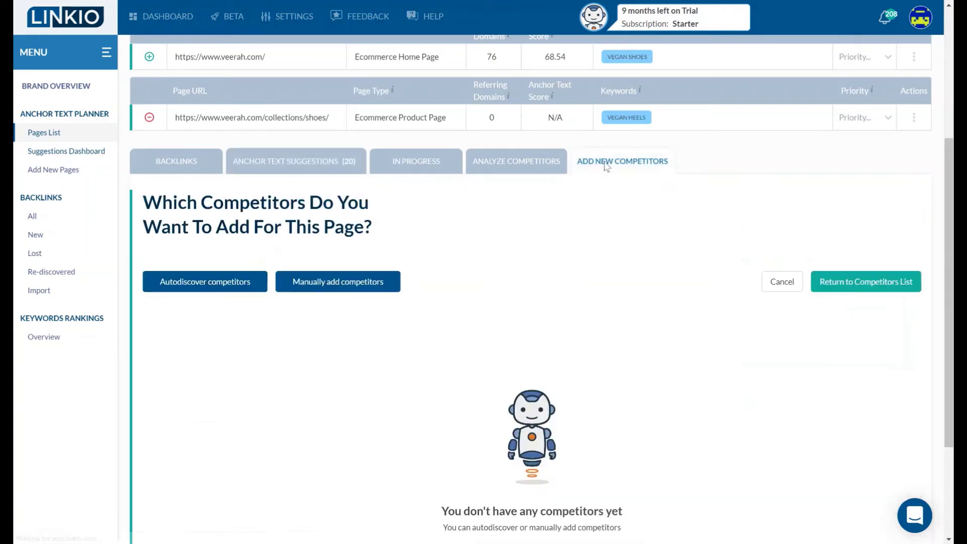
click(214, 282)
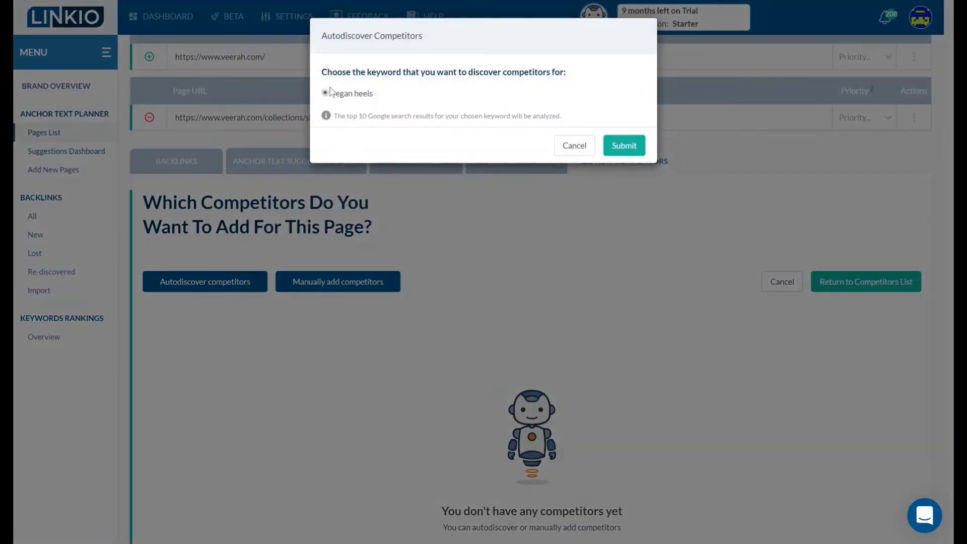
click(623, 145)
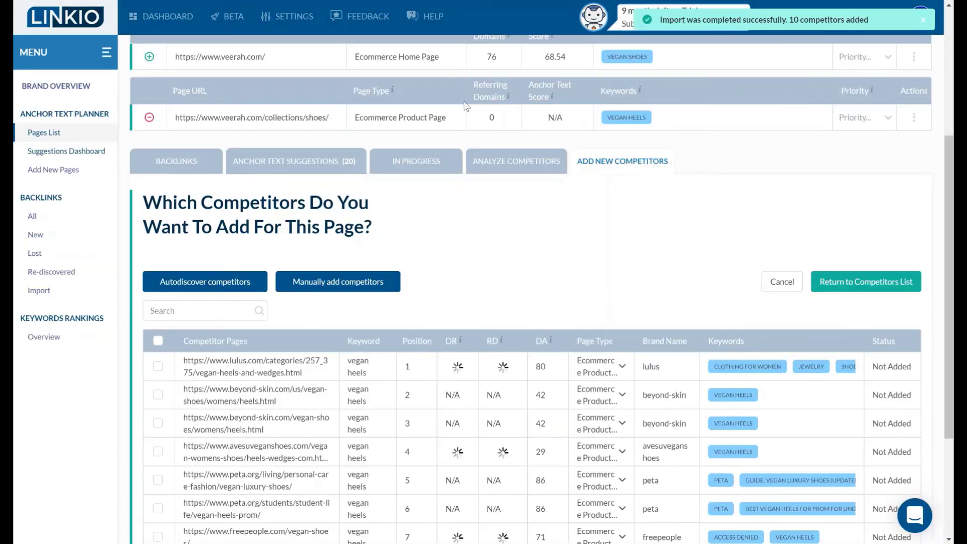
Review the discovered competitor pages for "vegan heels", comparing their DR and examining the unicorngoods.com and avesuveganshoes.com URLs
scroll(465, 106, down, 3)
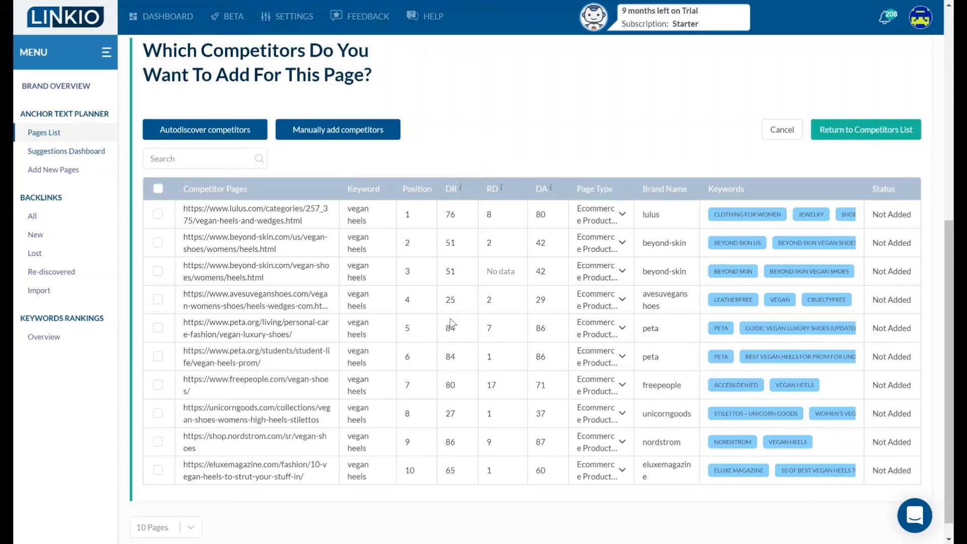
double_click(450, 301)
click(454, 410)
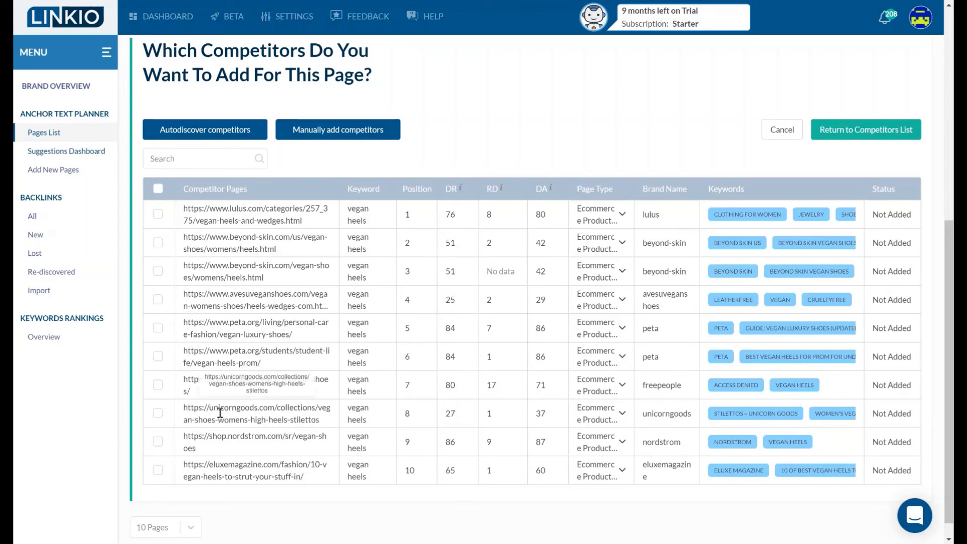
drag(214, 409, 276, 410)
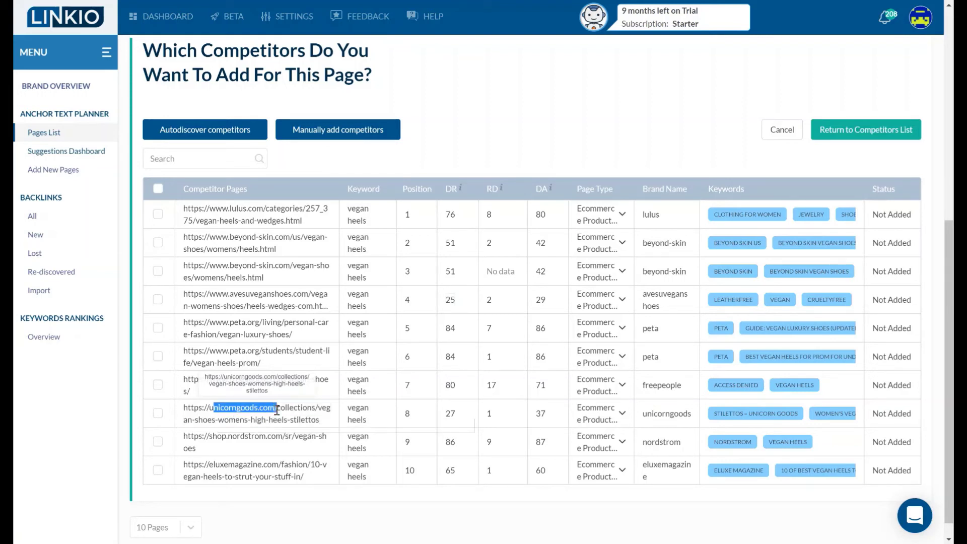
click(276, 410)
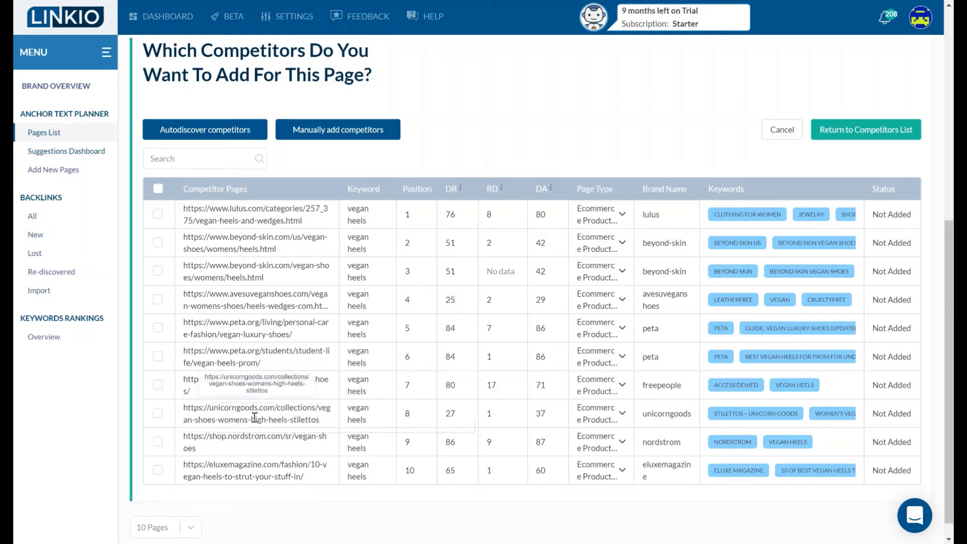
drag(276, 408, 186, 407)
click(202, 412)
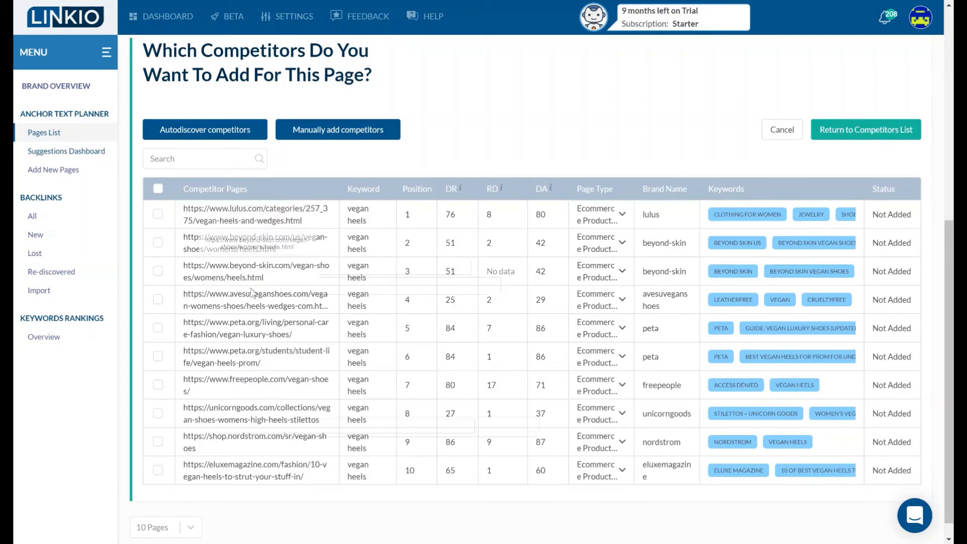
drag(267, 302, 217, 294)
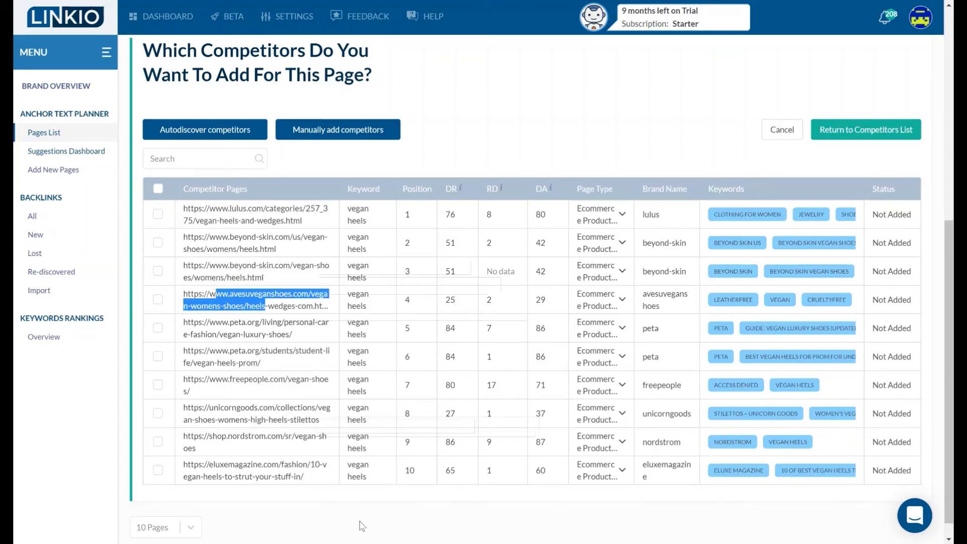
click(411, 441)
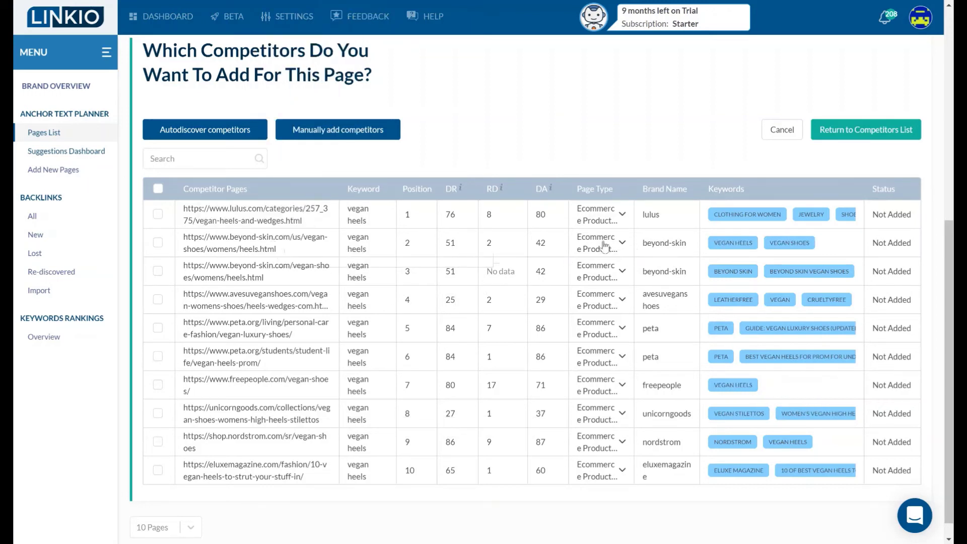
Select the beyond-skin.com/us vegan heels page as a competitor and set its brand name to "beyond skin"
right_click(671, 246)
key(Escape)
click(671, 238)
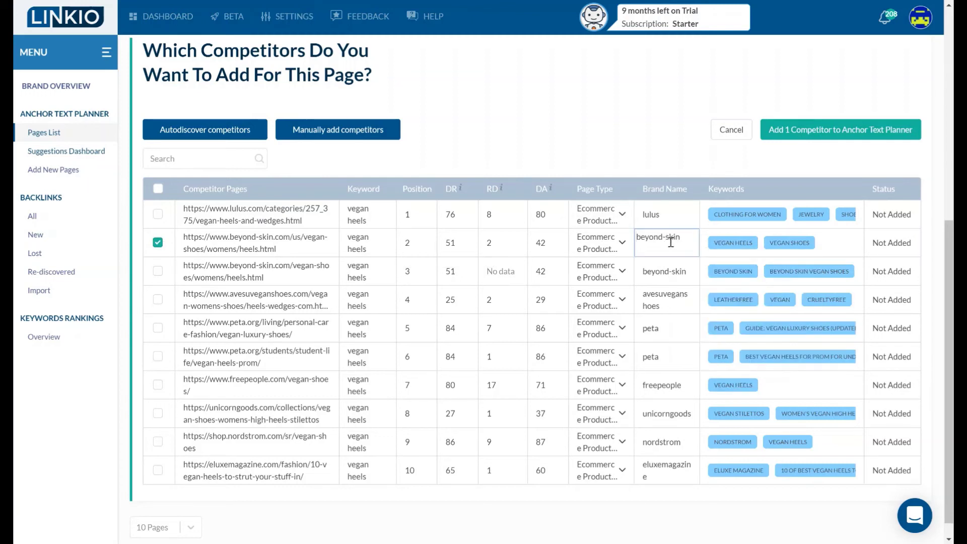
key(BackSpace)
key(BackSpace)
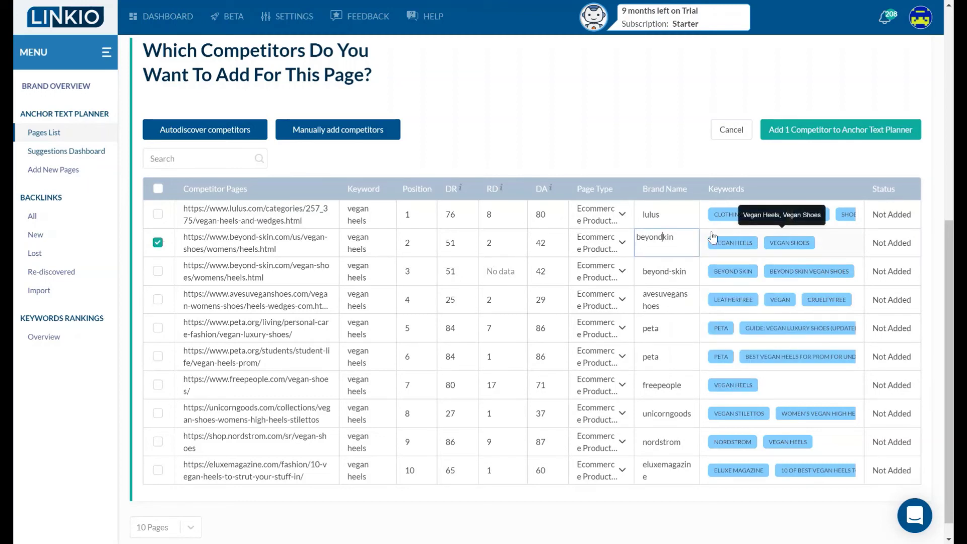
text(s)
click(616, 167)
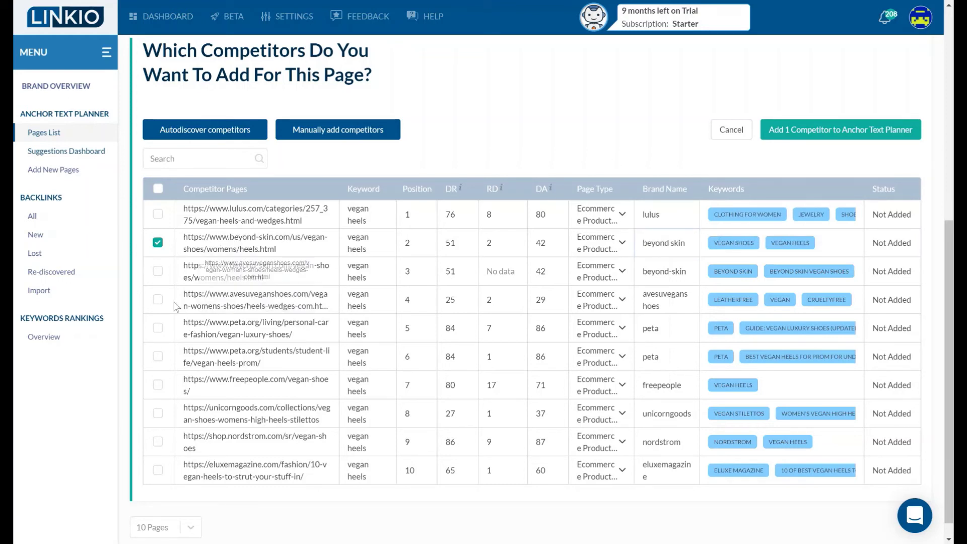
Select the avesuveganshoes.com heels and wedges page as a competitor and change its brand name to "avesu vegan shoes"
click(157, 299)
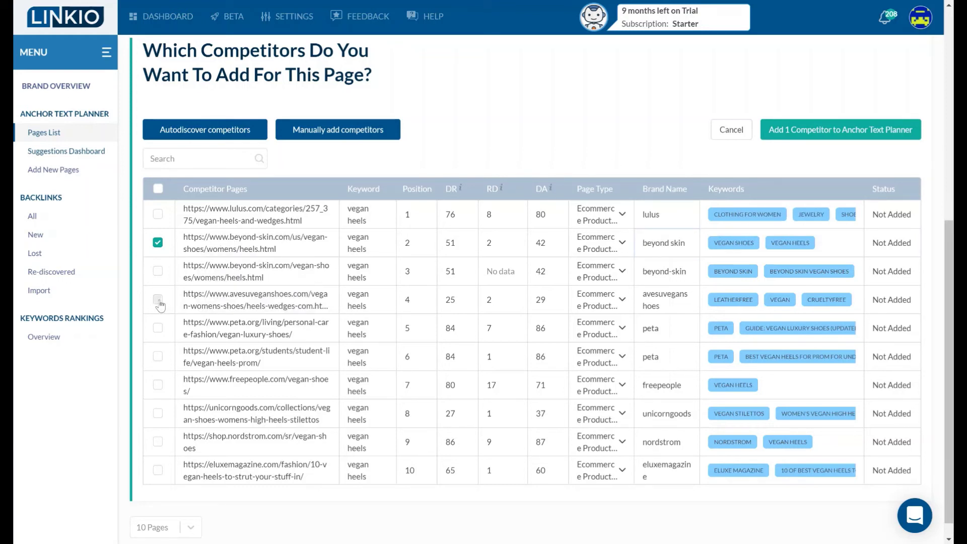
click(654, 297)
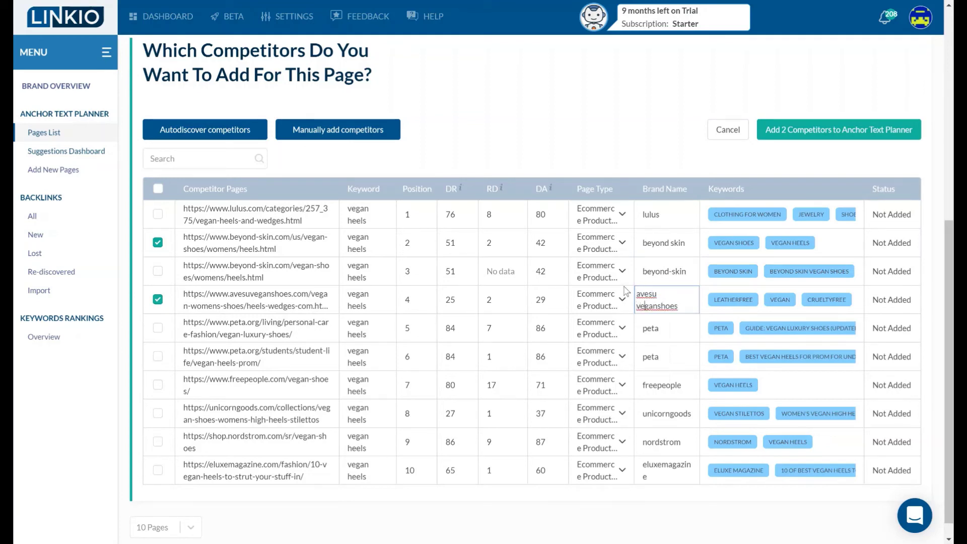
key(Right)
key(Right)
key(Right)
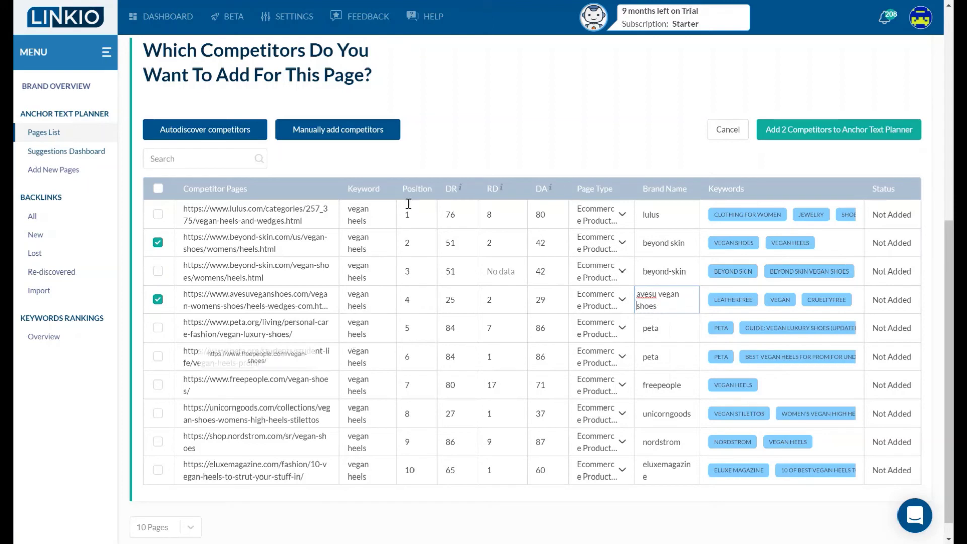
Set the unicorngoods.com page's brand name to "unicorn goods" and add it with the two selected competitors to the Anchor Text Planner
click(476, 124)
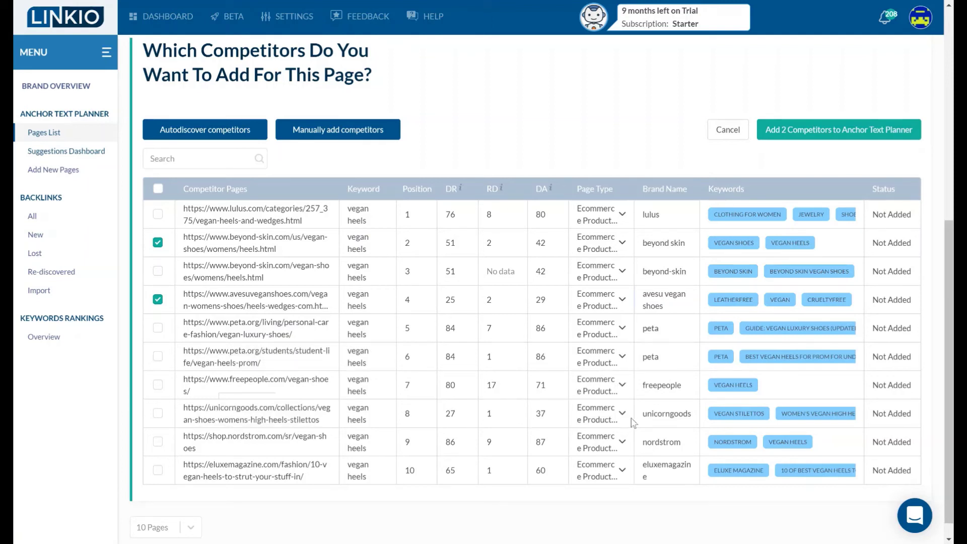
click(660, 424)
click(574, 93)
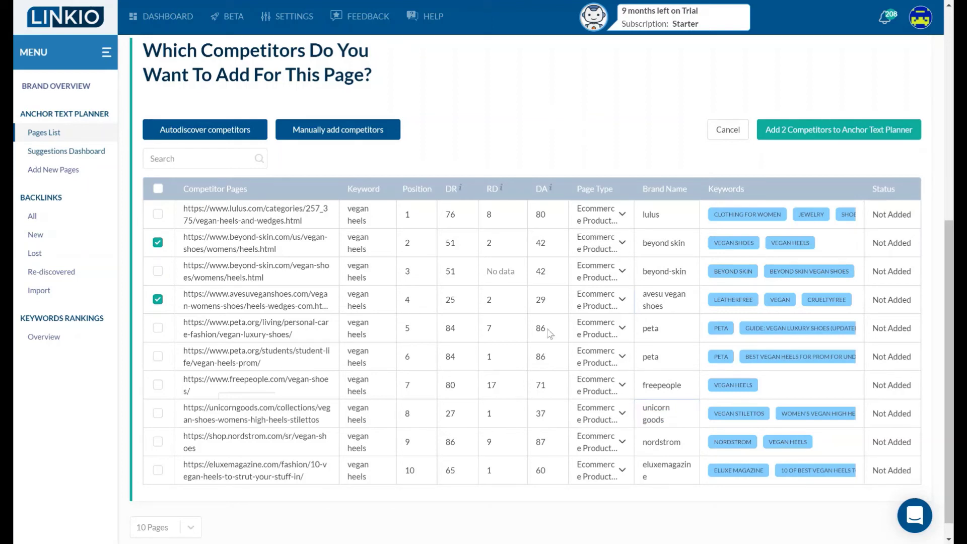
click(158, 413)
click(829, 136)
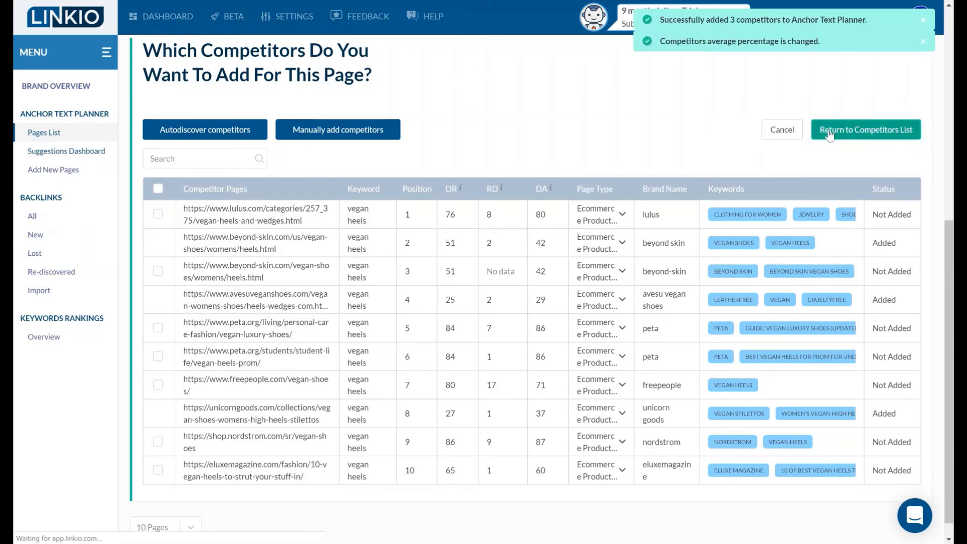
click(829, 132)
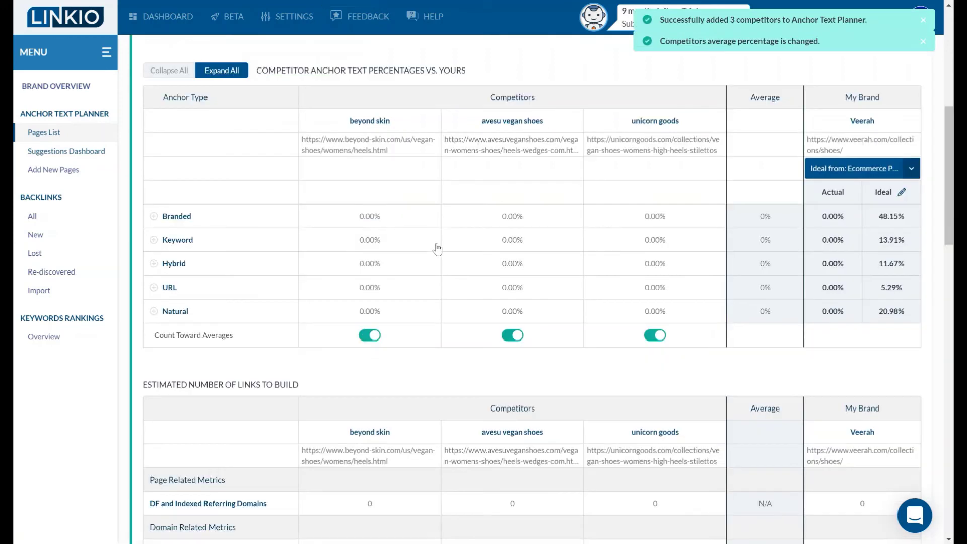
Review the competitors metrics comparison and expand the beyond-skin.com page's backlinks in the competitors list
scroll(437, 247, down, 20)
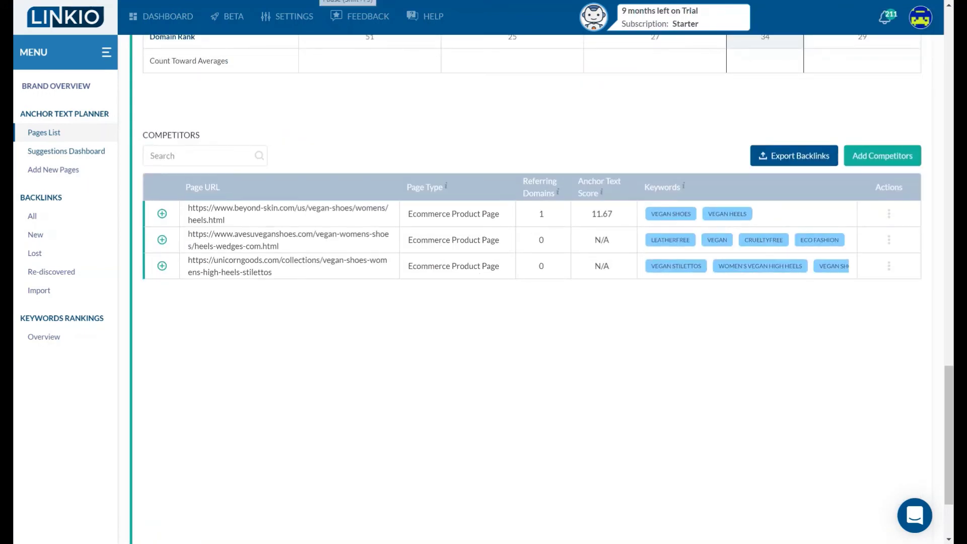
scroll(367, 289, up, 7)
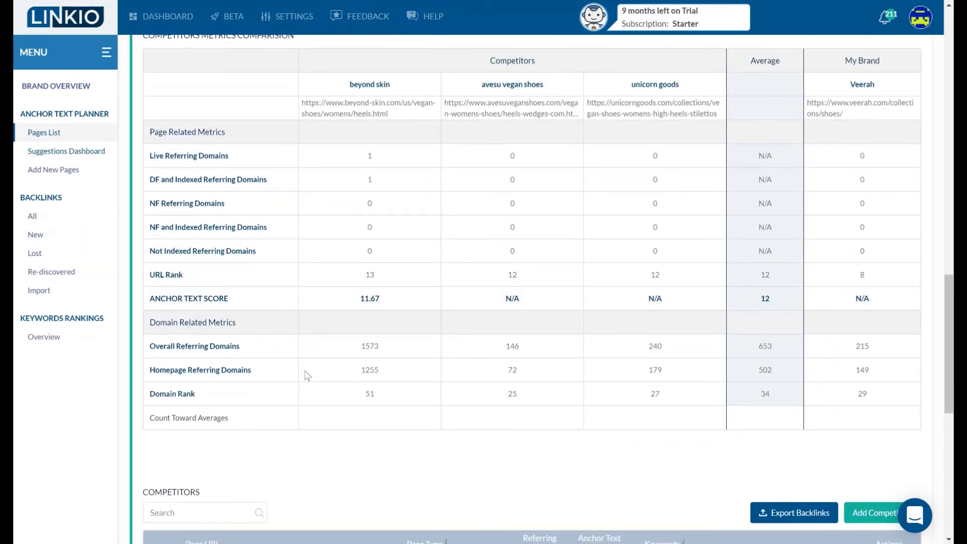
scroll(325, 215, up, 1)
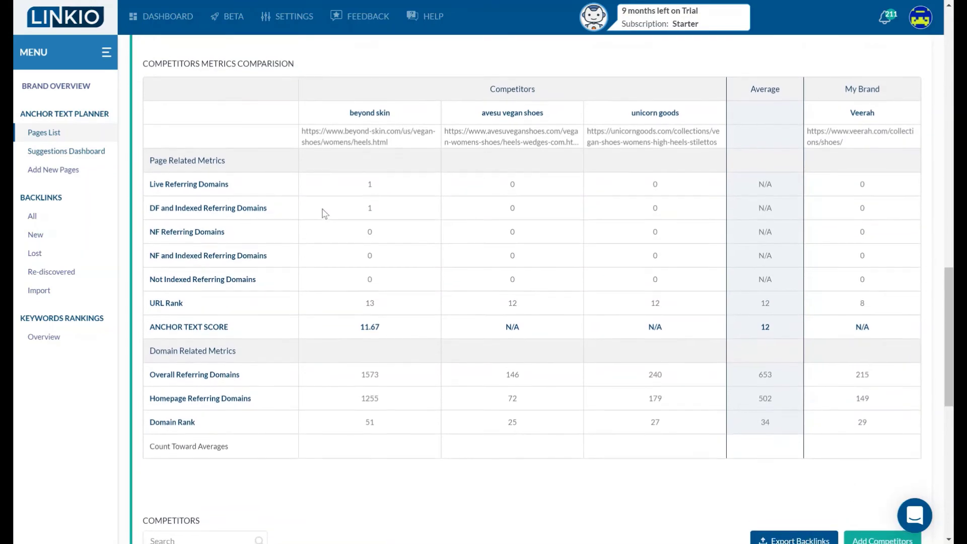
scroll(356, 179, up, 1)
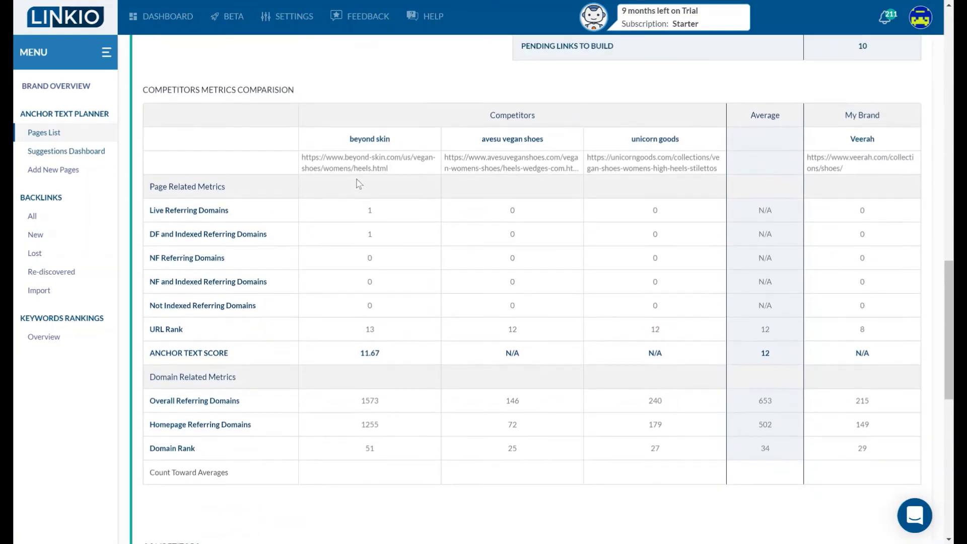
scroll(356, 179, down, 8)
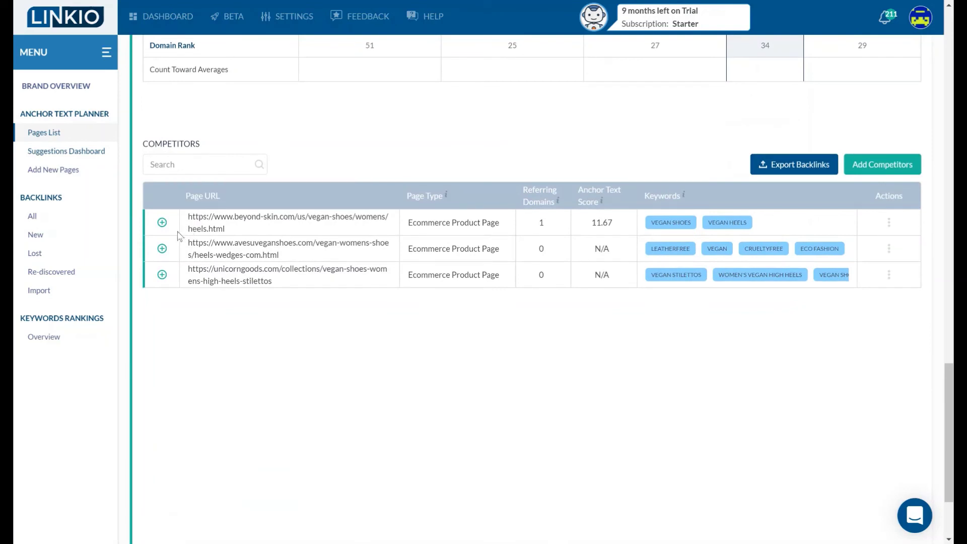
click(162, 222)
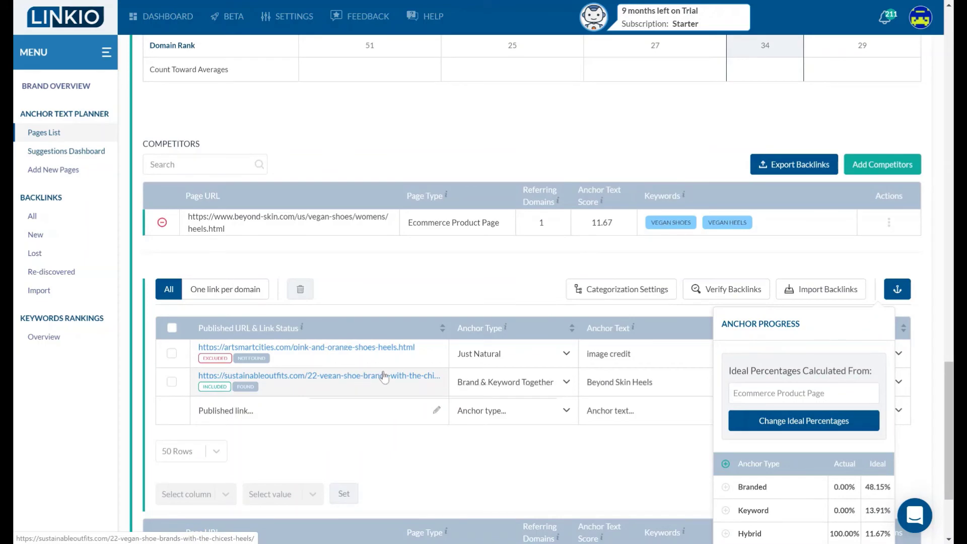
Compare the competitors' anchor text percentages with Veerah's actual and ideal ones, and check the estimated number of links to build
scroll(394, 375, up, 15)
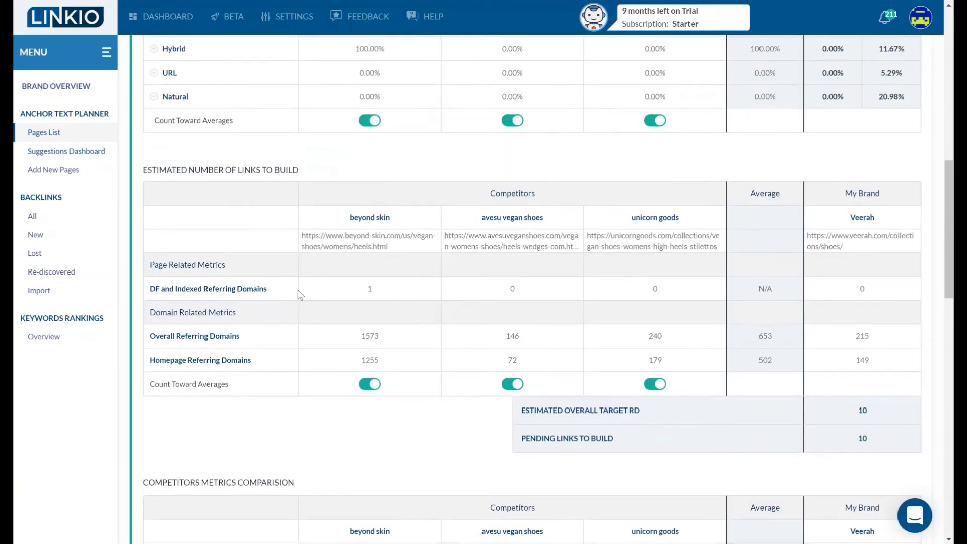
scroll(399, 294, up, 5)
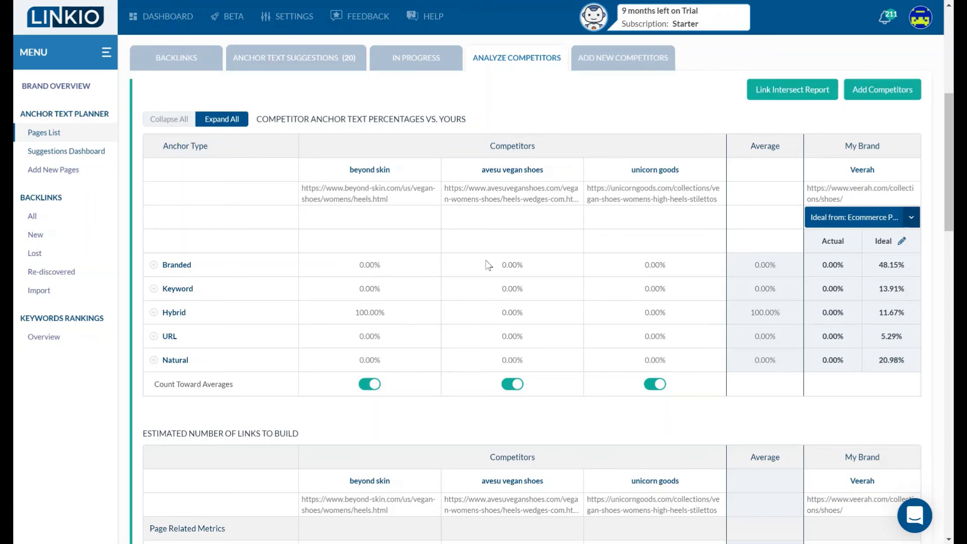
scroll(488, 265, down, 2)
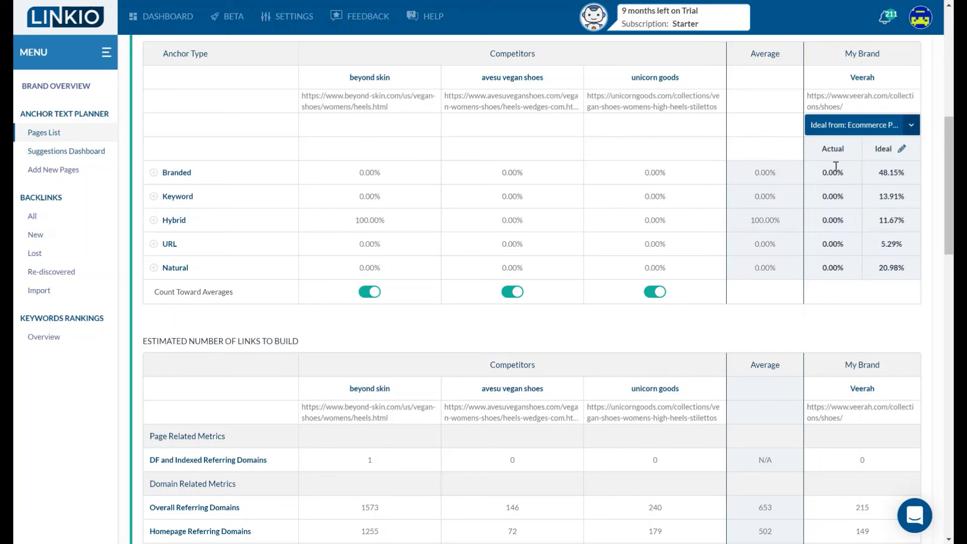
scroll(472, 205, down, 4)
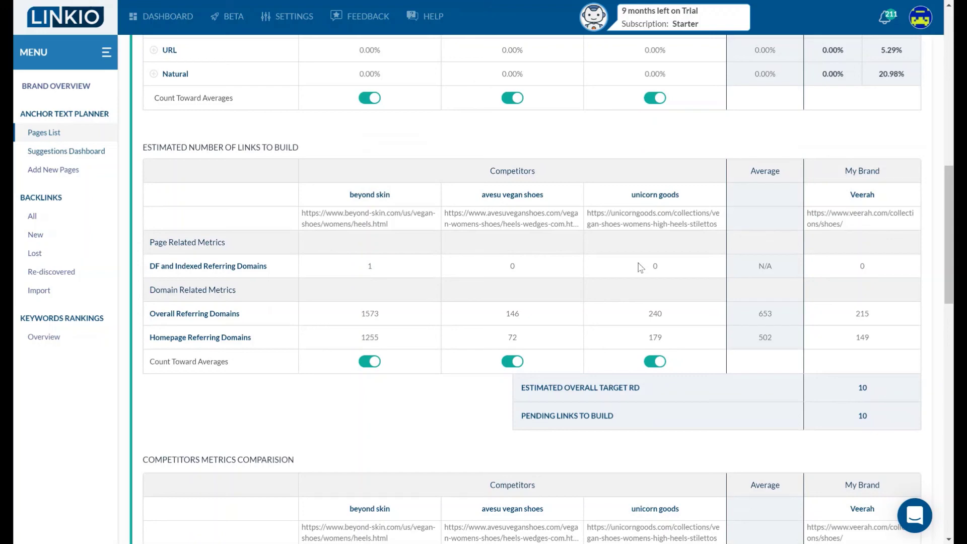
scroll(718, 279, up, 3)
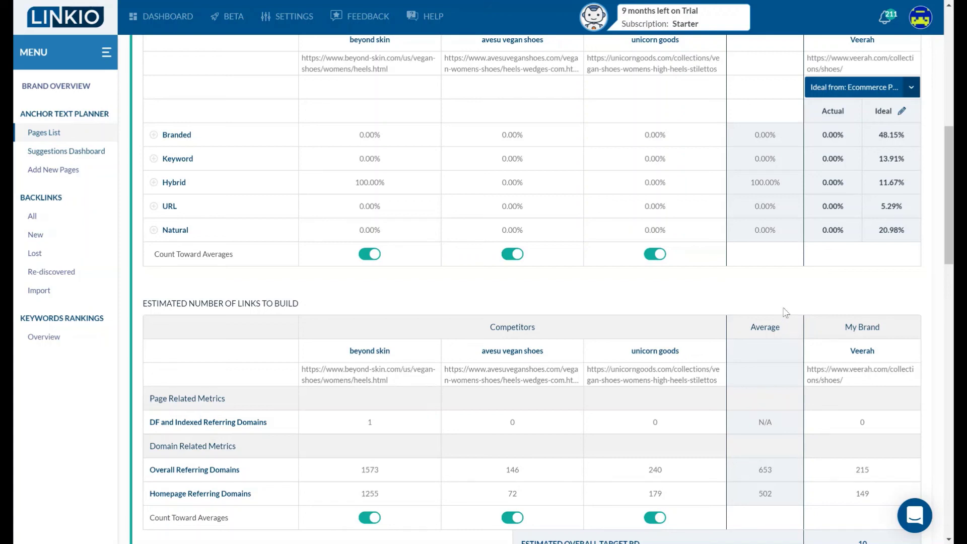
scroll(730, 322, up, 1)
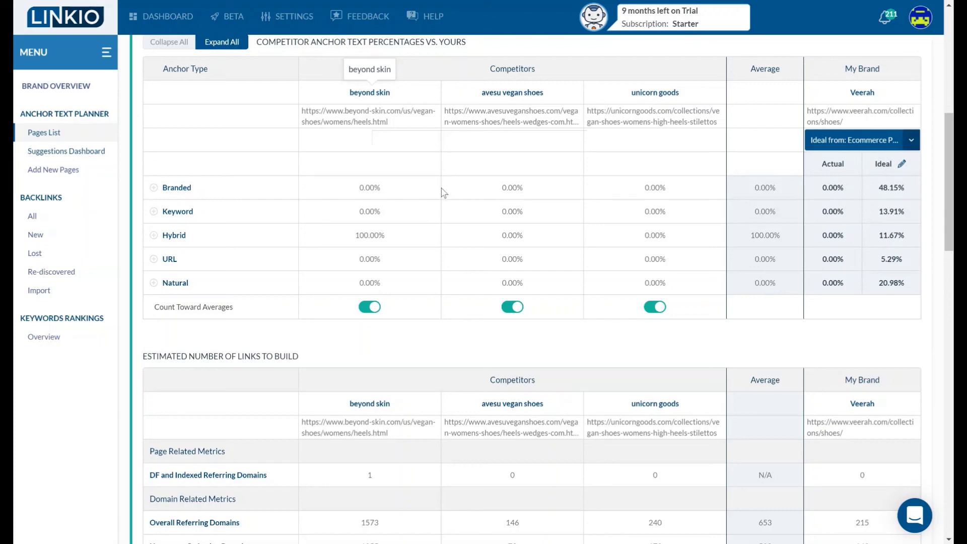
scroll(443, 193, up, 1)
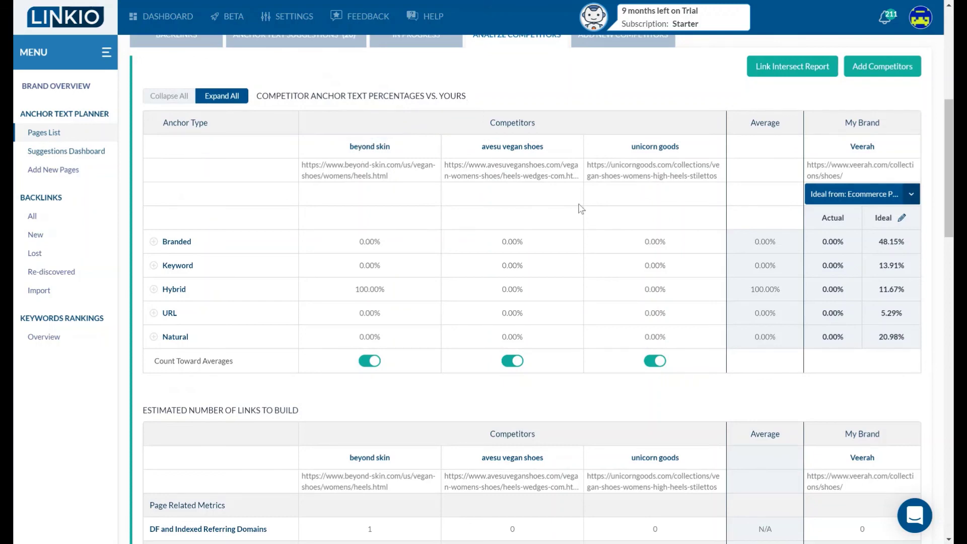
scroll(592, 247, down, 2)
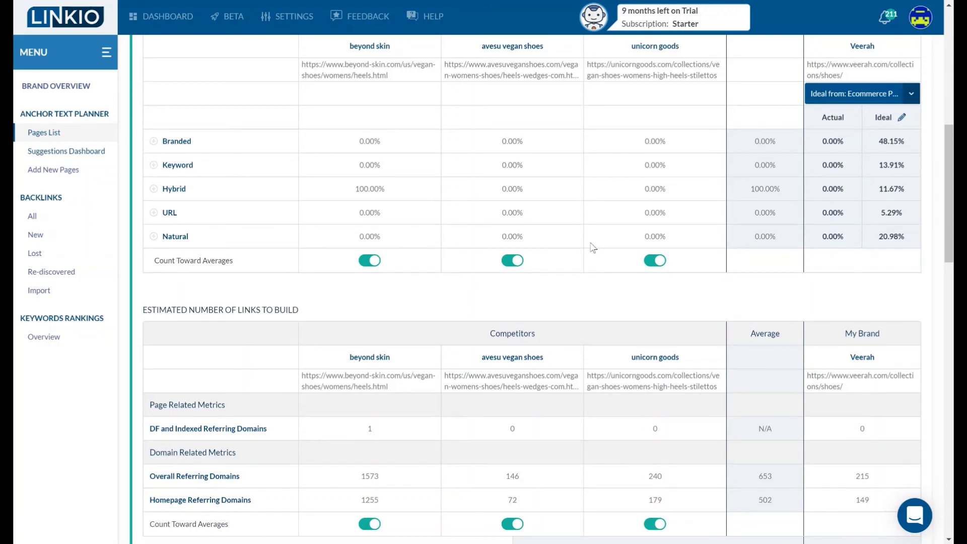
Examine the referring domain metrics in the estimated links table and the root domain within the unicorngoods.com competitor URL
double_click(509, 64)
click(395, 74)
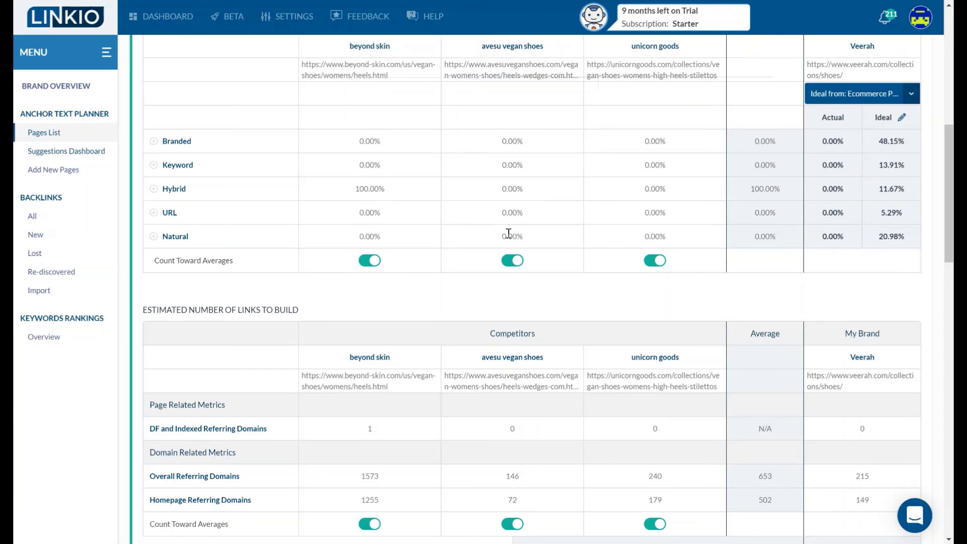
scroll(508, 237, down, 2)
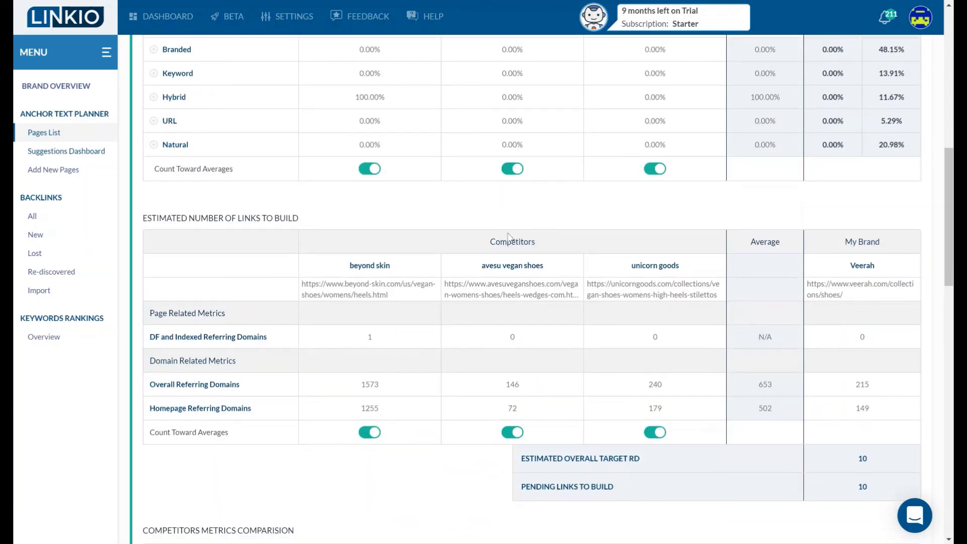
scroll(508, 236, down, 1)
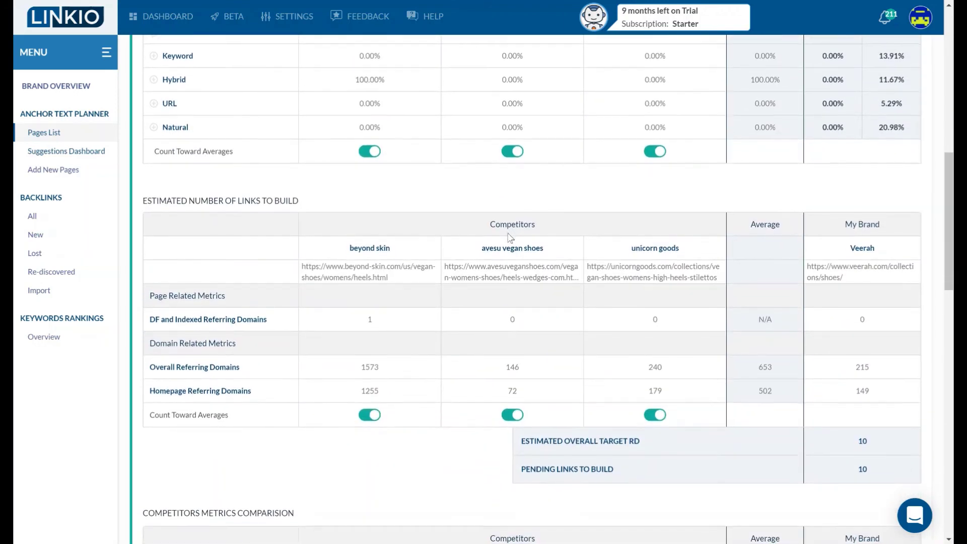
scroll(509, 237, down, 1)
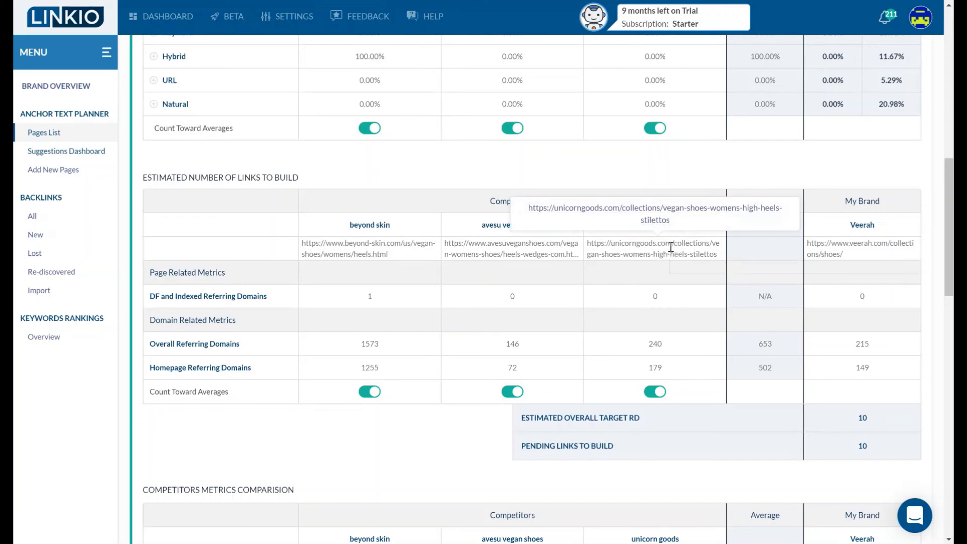
drag(670, 247, 588, 241)
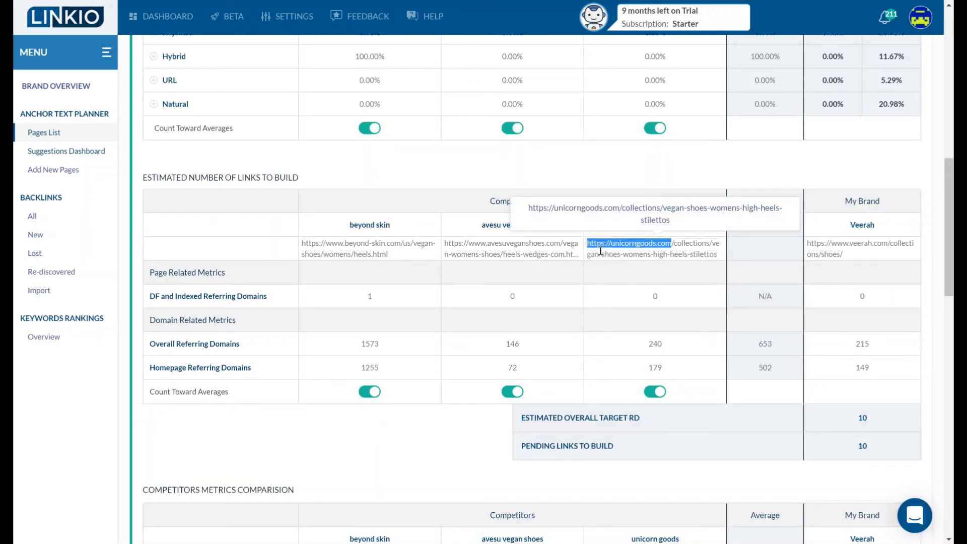
click(599, 249)
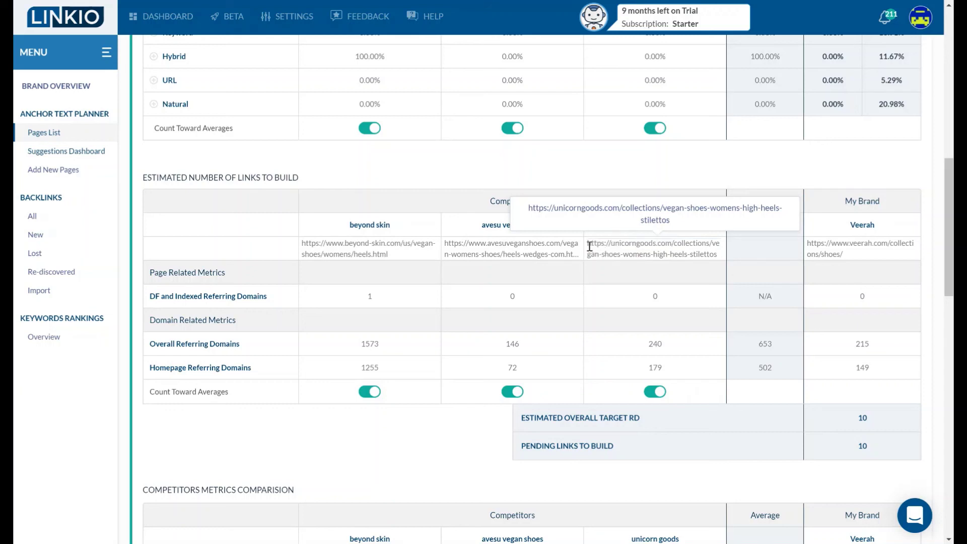
drag(591, 244, 673, 246)
click(655, 248)
Return from the competitor analysis to the Anchor Text Planner's list of Veerah pages
scroll(525, 260, up, 4)
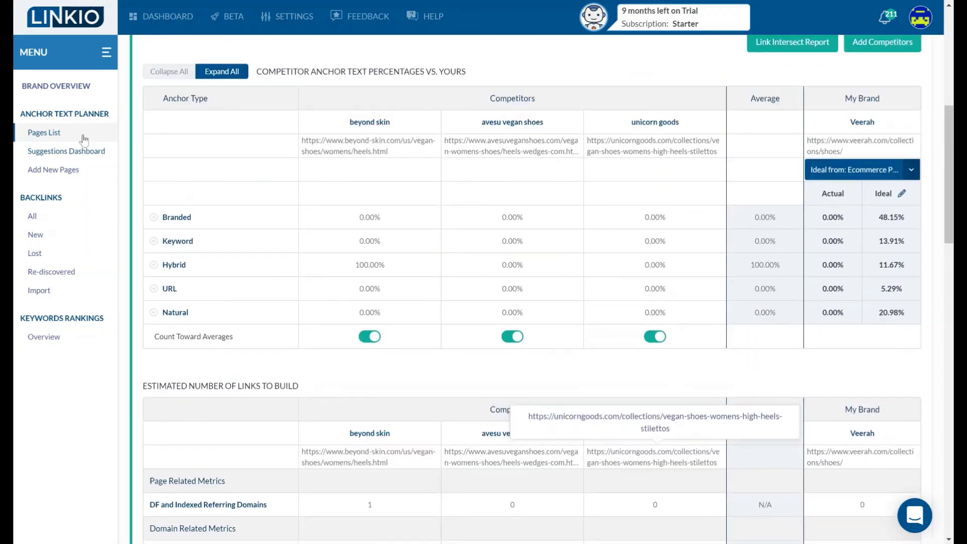
scroll(193, 117, up, 2)
scroll(192, 117, up, 1)
click(150, 122)
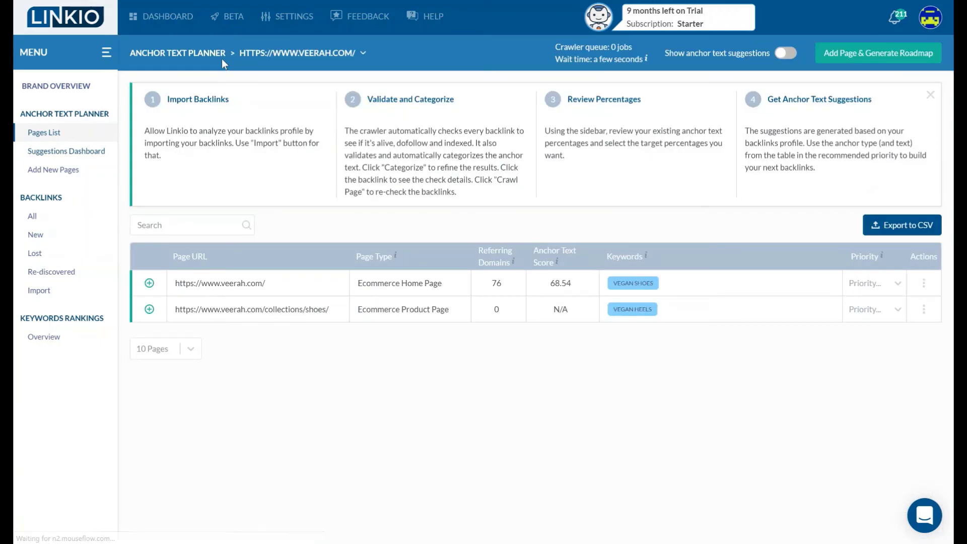
triple_click(239, 283)
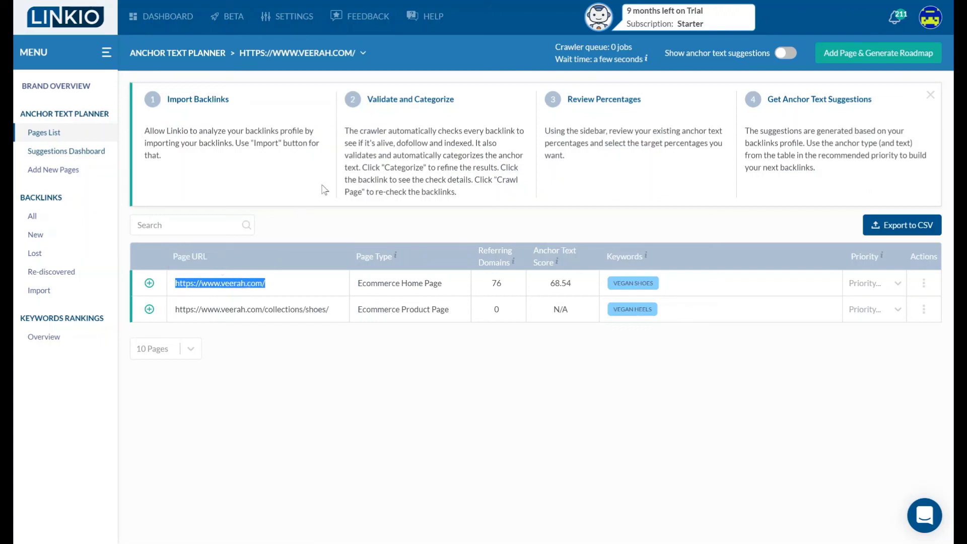
click(362, 273)
click(287, 16)
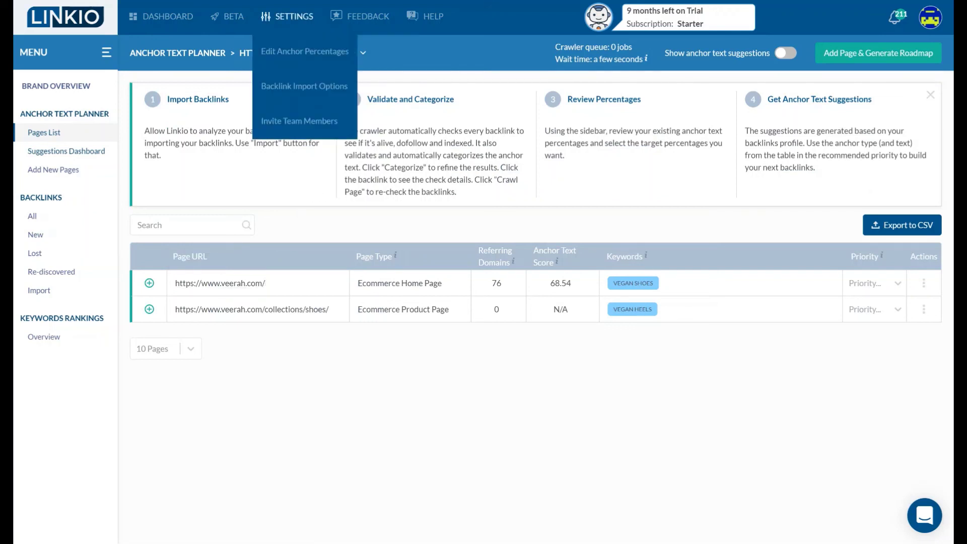